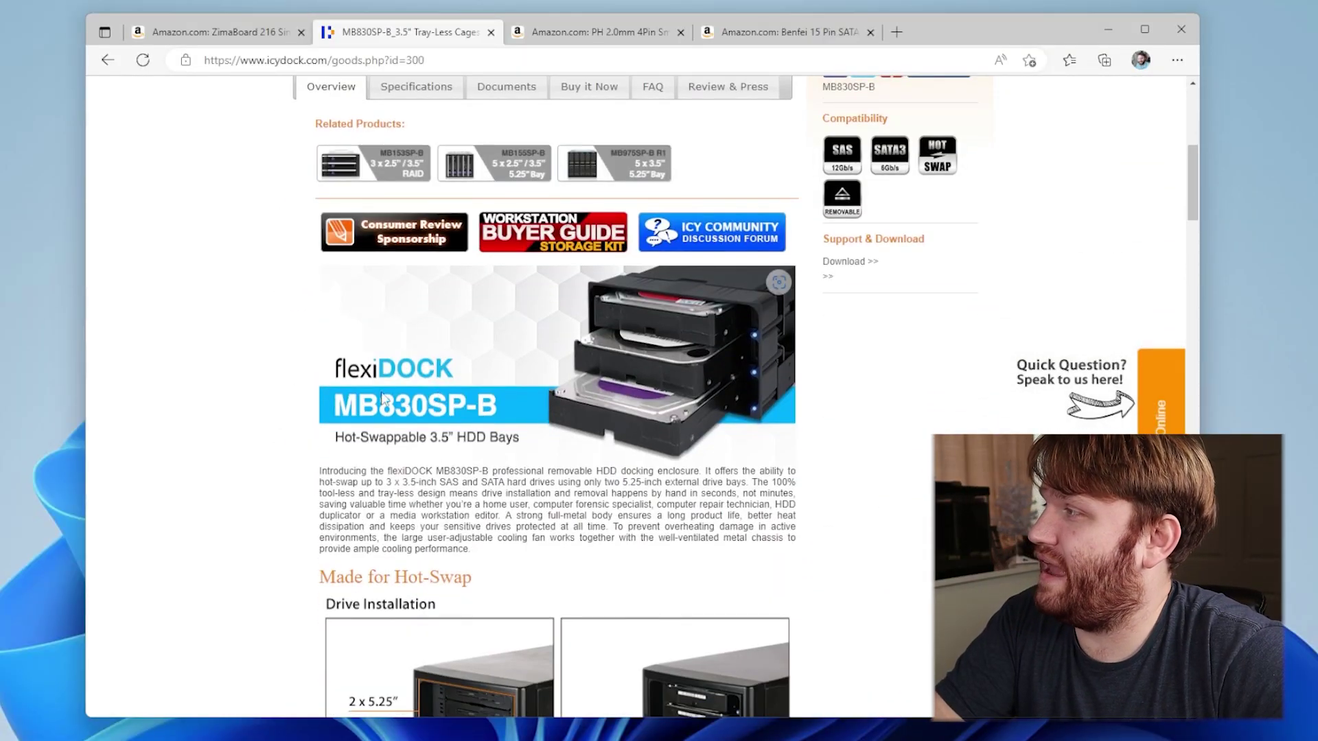
Scroll through the IcyDock MB830SP-B page, then view the ZimaBoard's 12 Volts technical details
scroll(473, 412, "down", 3)
scroll(465, 463, "down", 1)
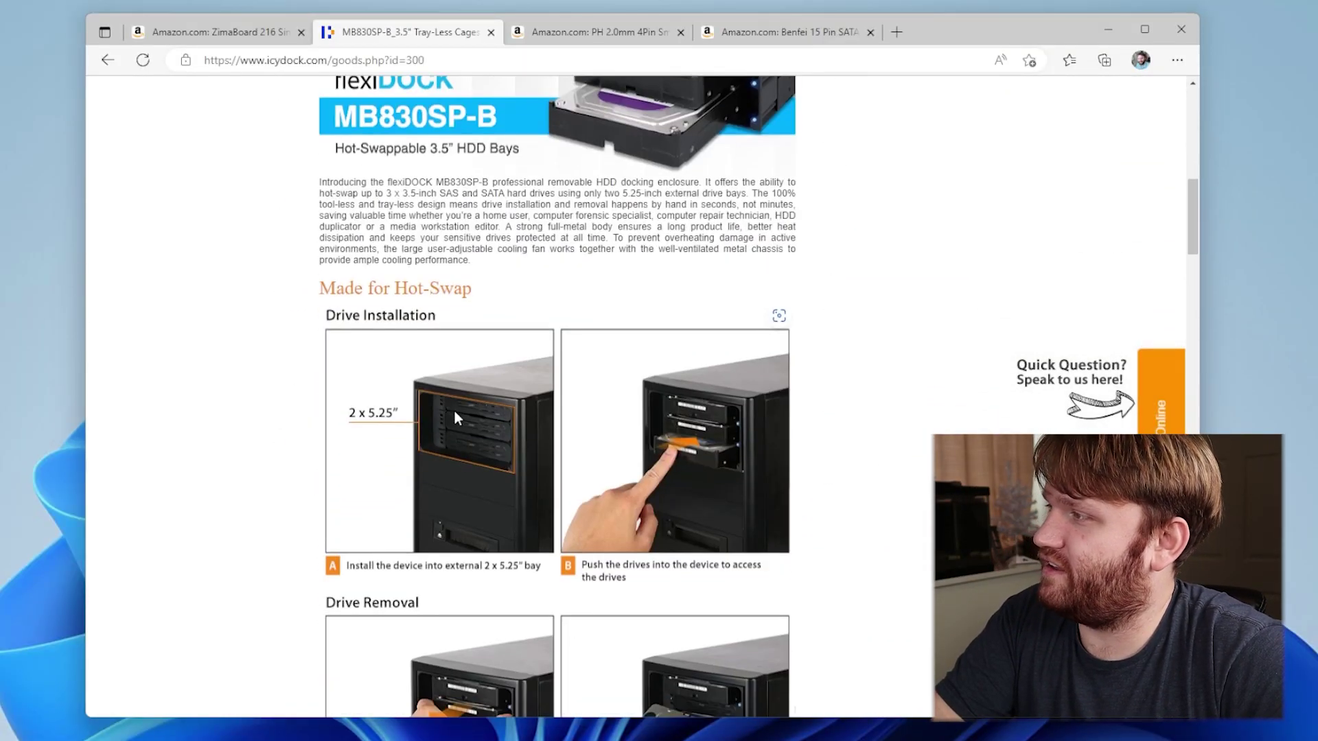
scroll(632, 415, "down", 2)
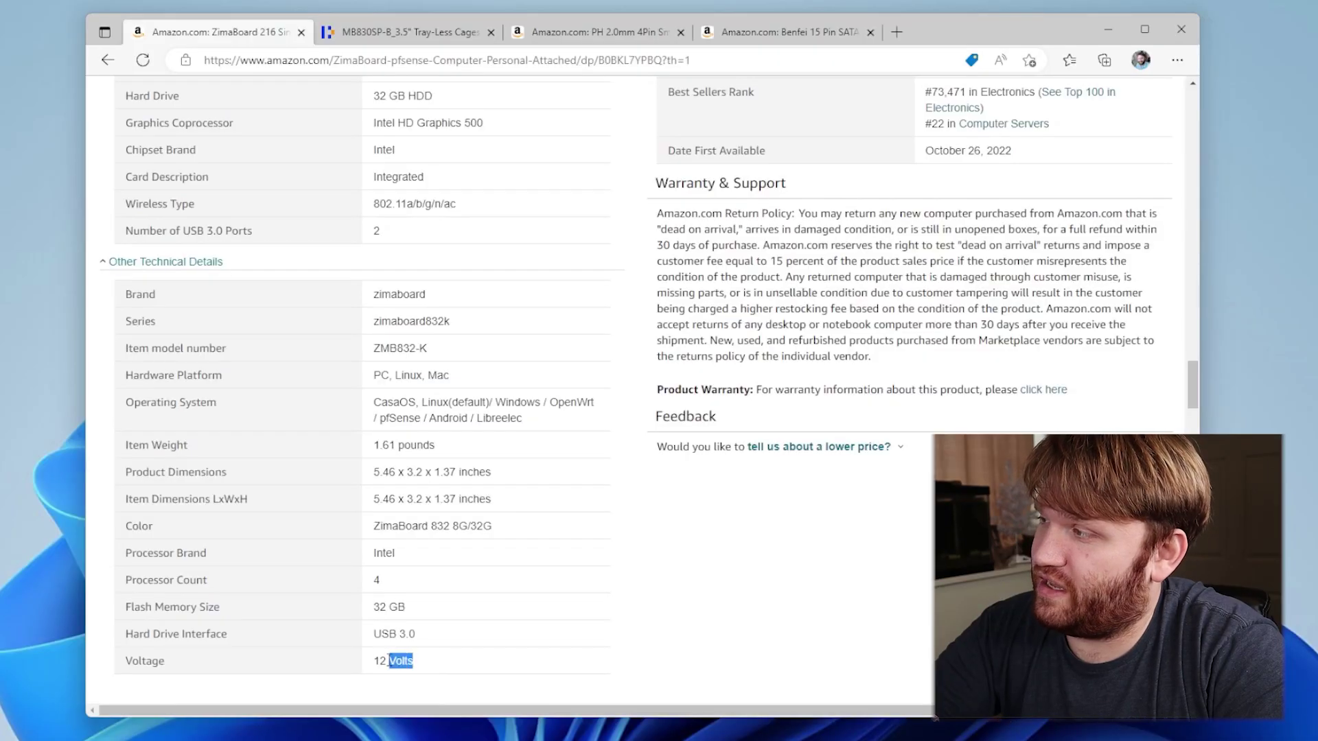
left_click(376, 547)
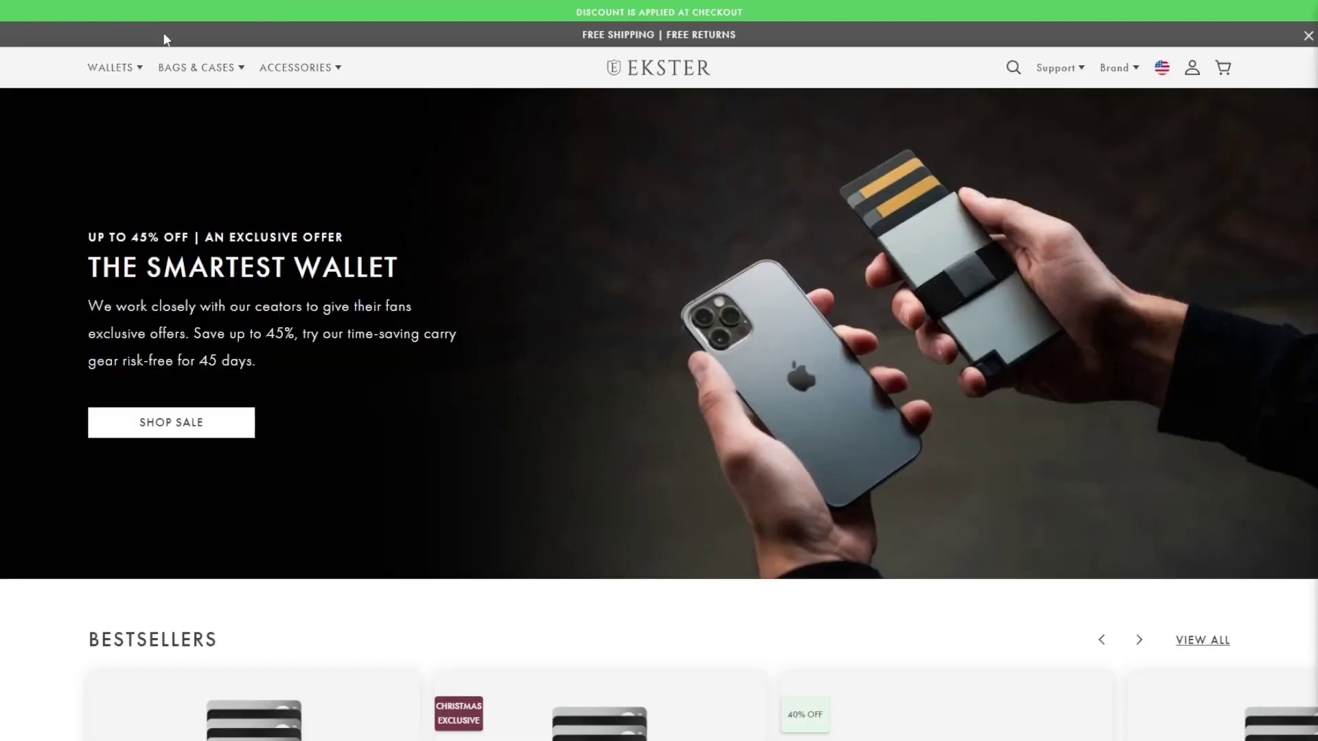
Reveal the Wallets menu on the Ekster home page
mouse_move(134, 72)
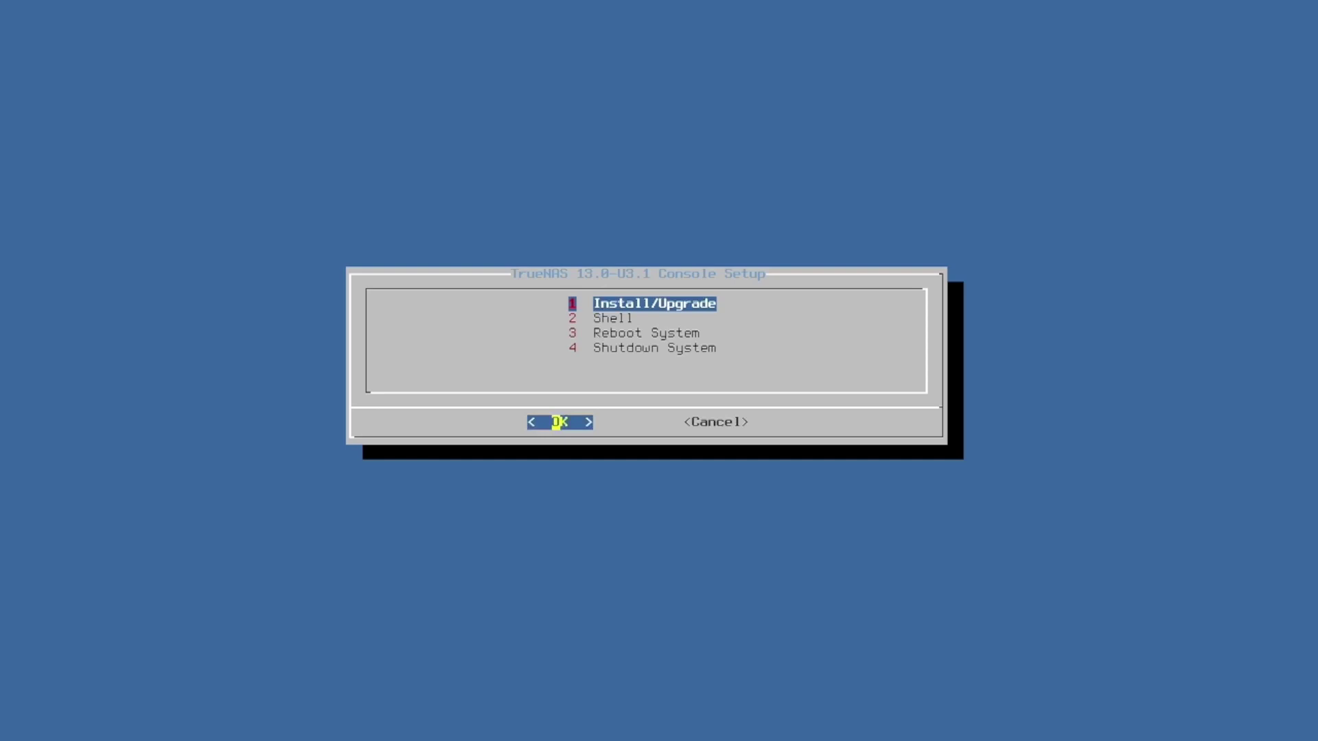
Start Install/Upgrade and choose mmcsd0 as the destination drive
key("Down")
key("Down")
key("Down")
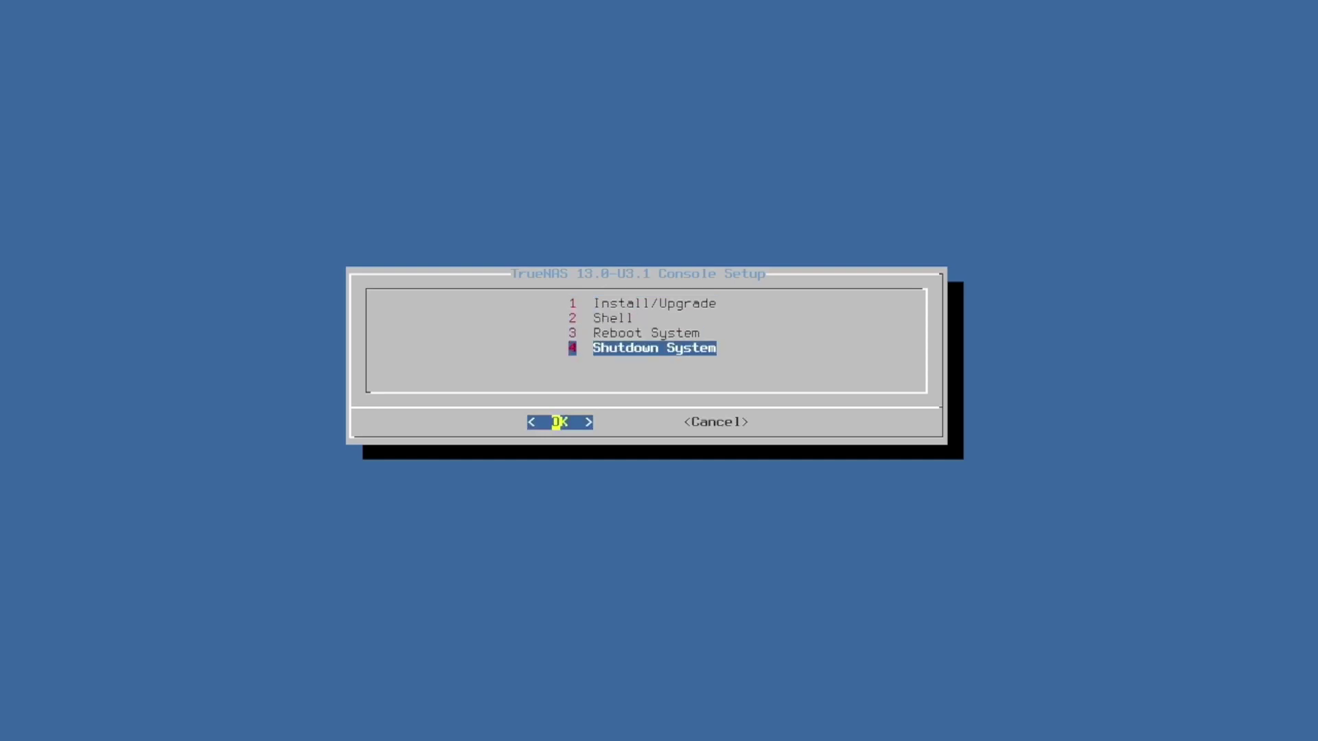
key("Up")
key("Up")
key("Up")
key("Return")
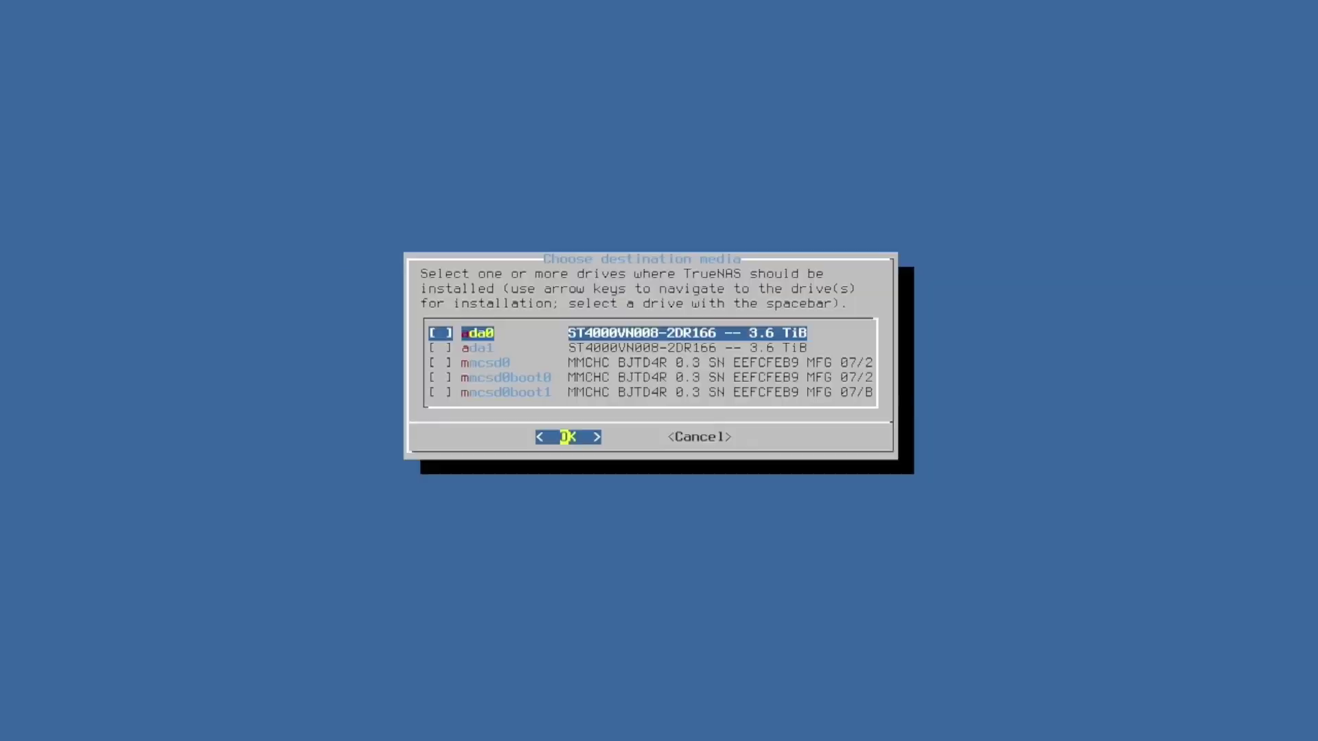
key("Down")
key("Down")
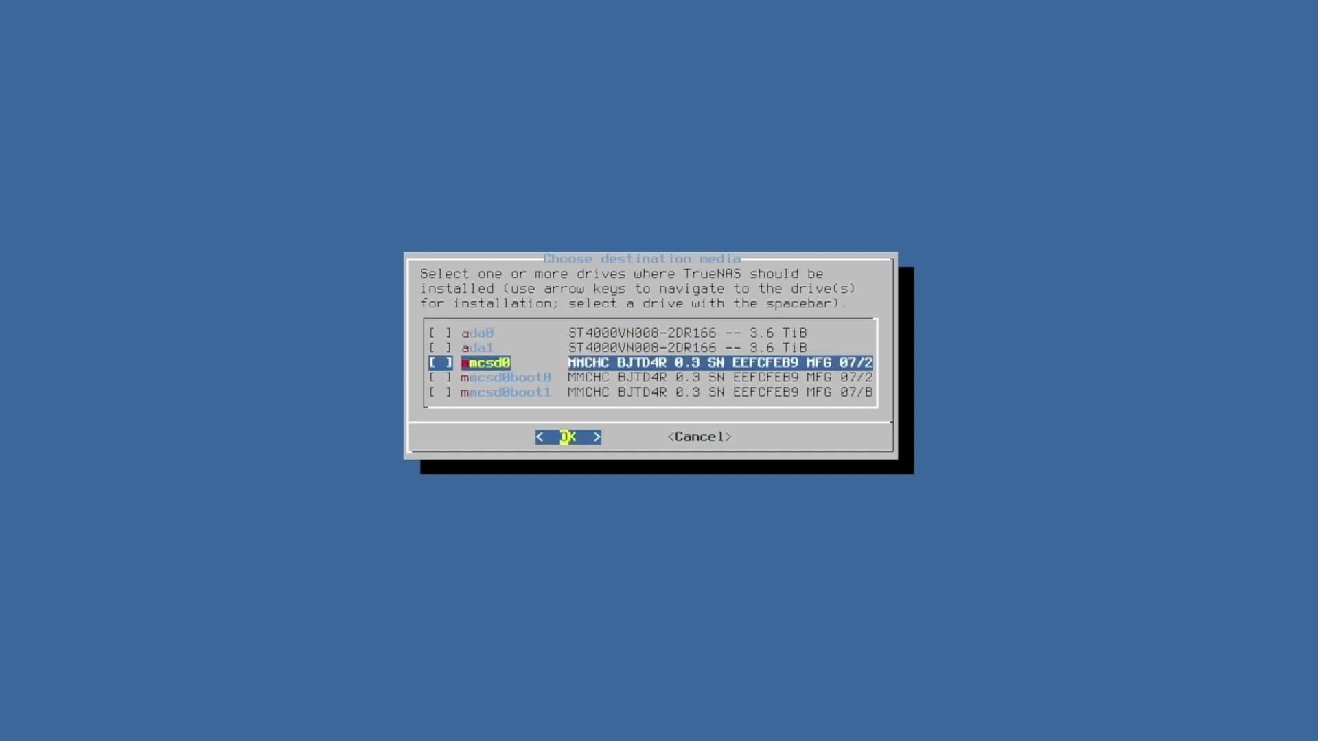
key("space")
key("Return")
key("Return")
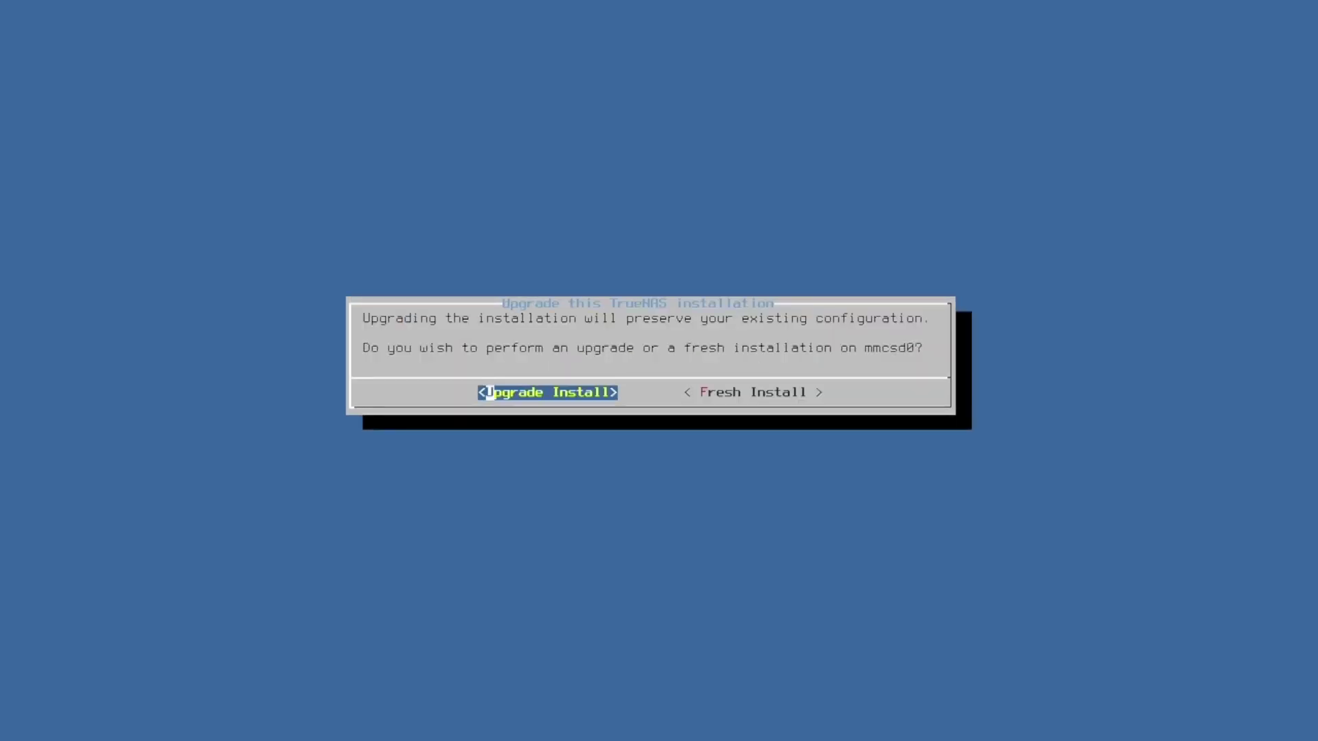
Format the boot device, set the root password, and install with BIOS boot mode
key("Right")
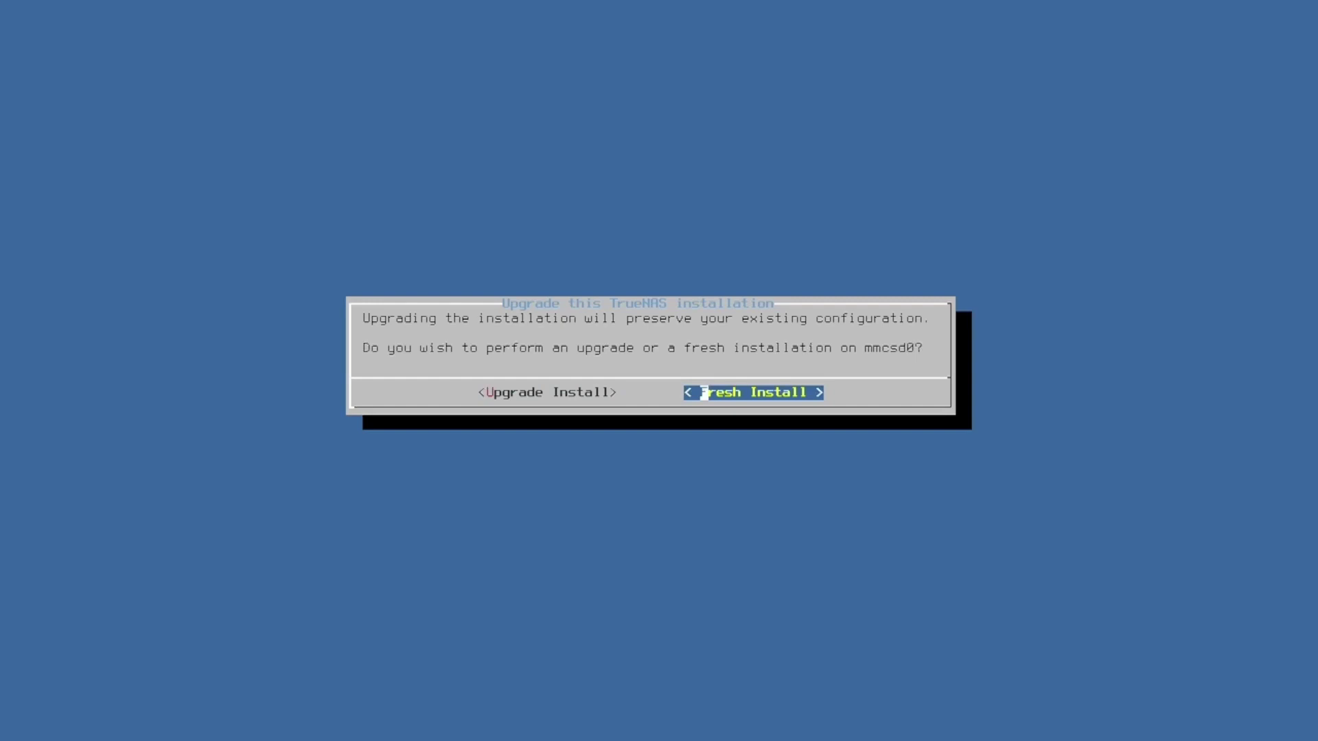
key("Left")
key("Return")
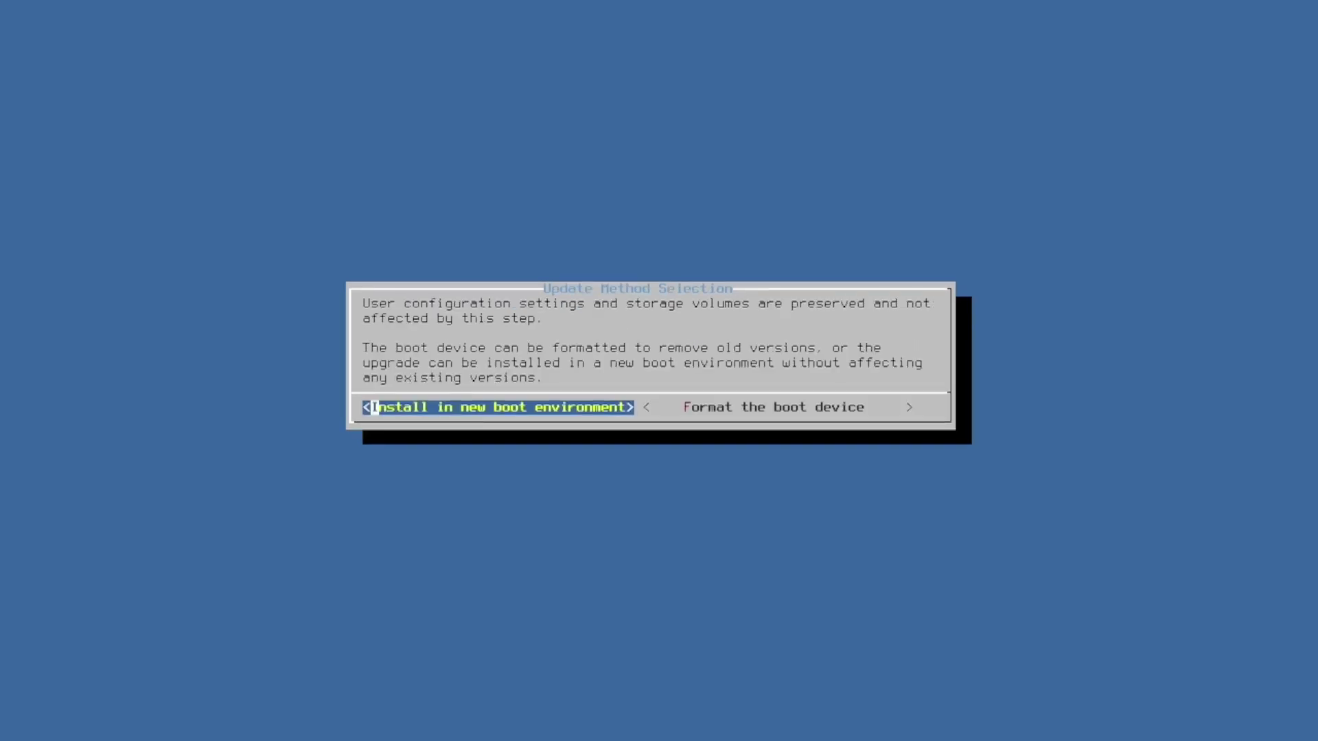
key("Right")
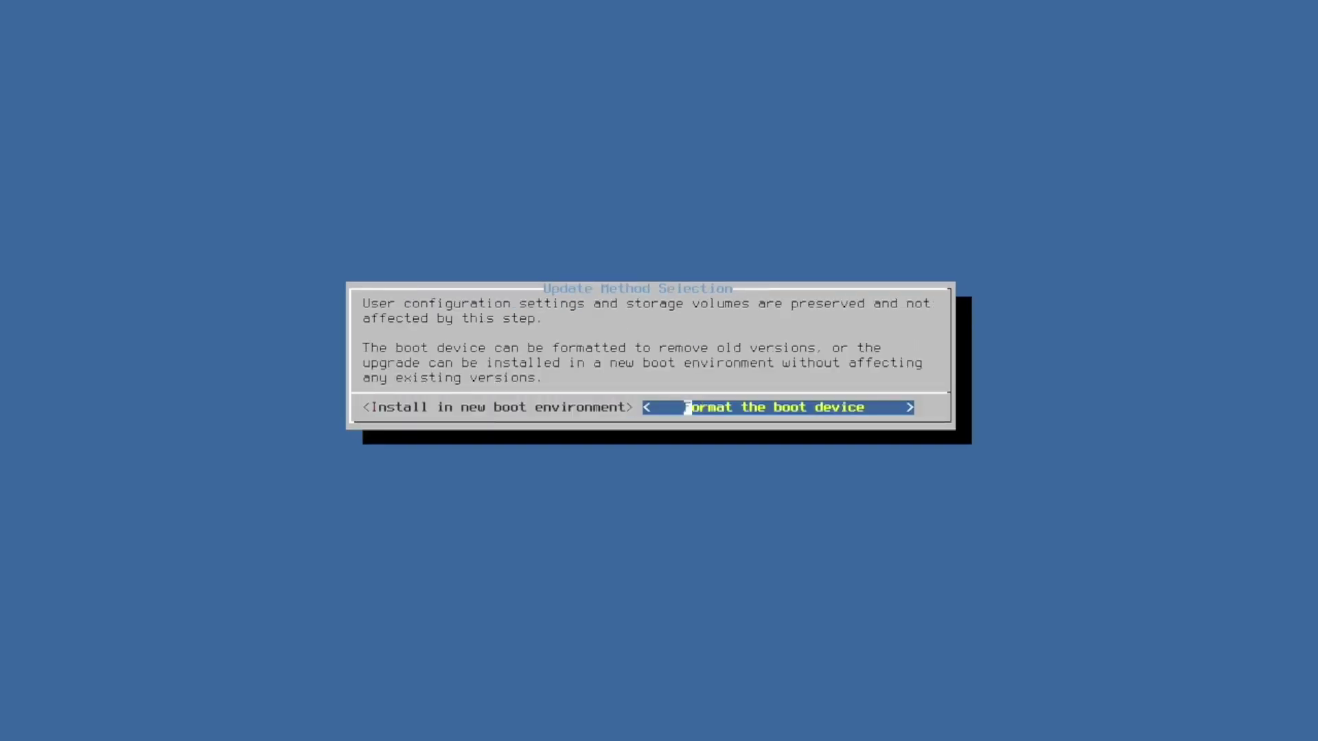
key("Return")
key("Return")
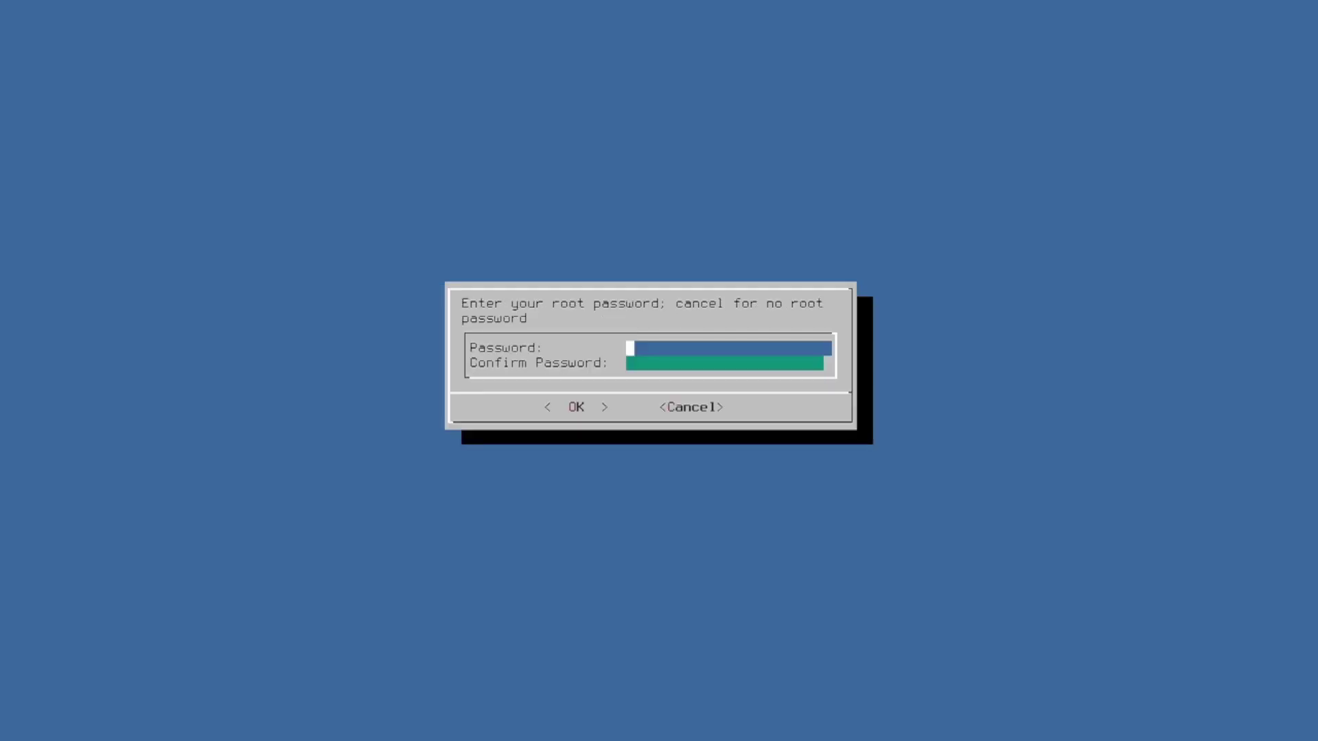
type("******")
key("Return")
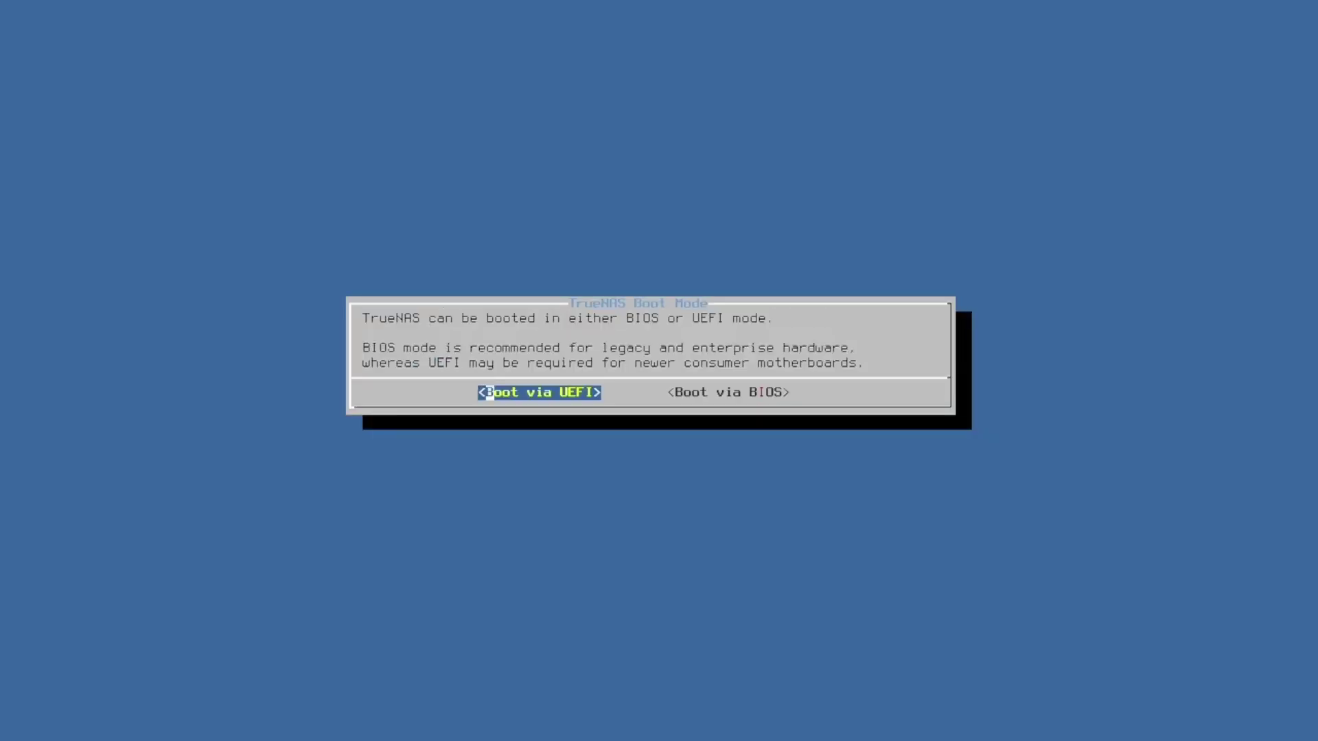
key("Right")
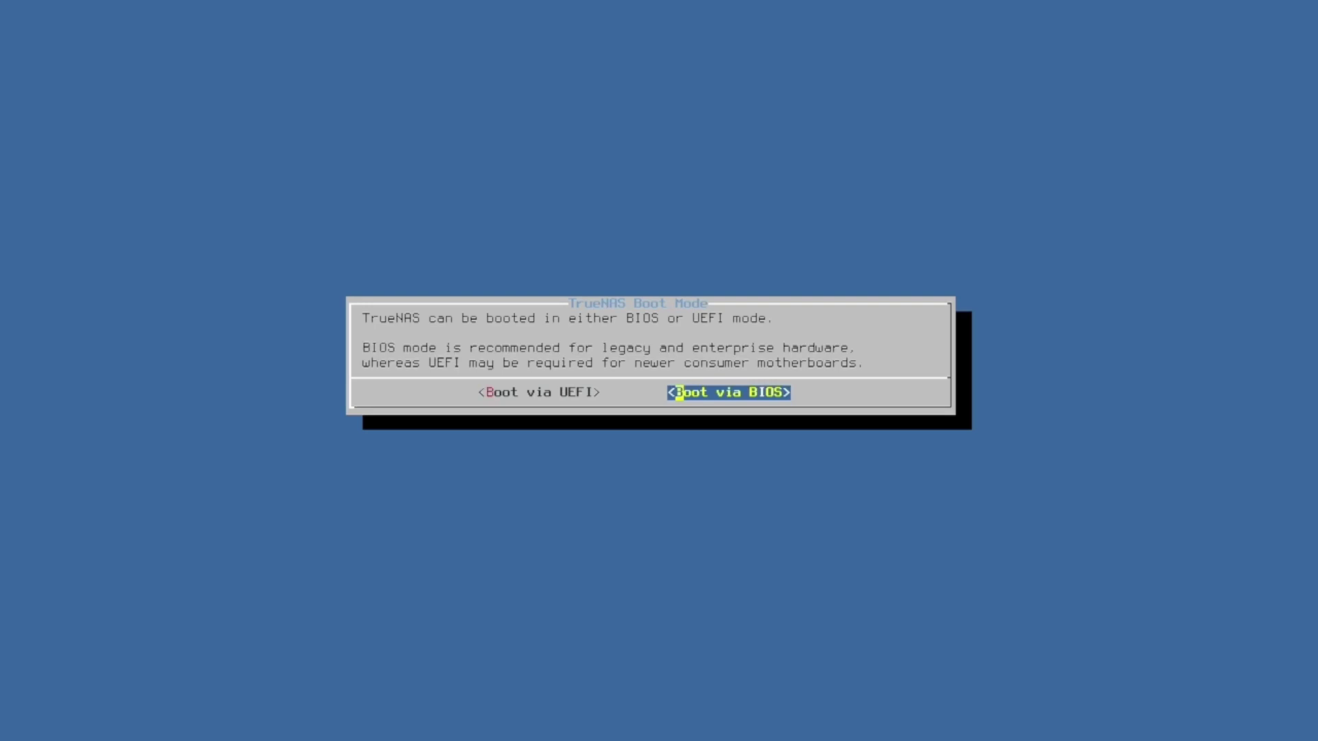
key("Return")
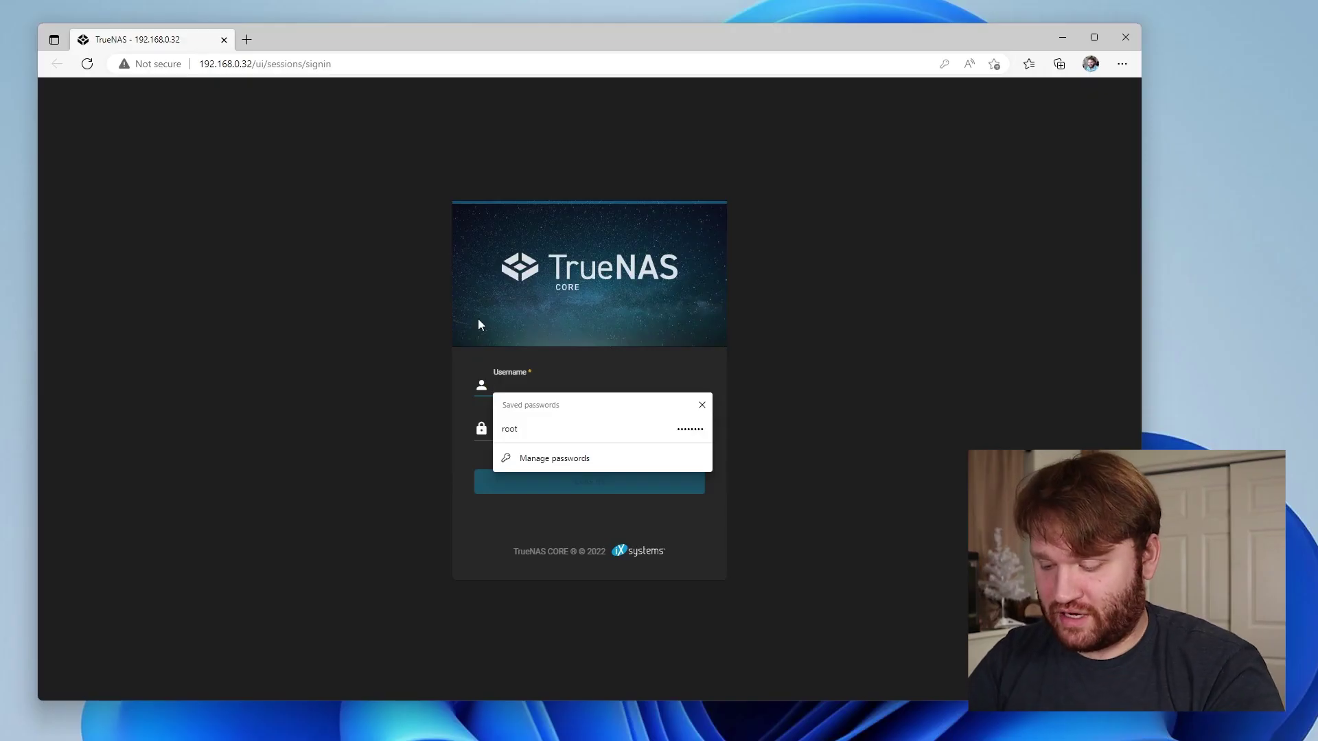
type("root")
key("Tab")
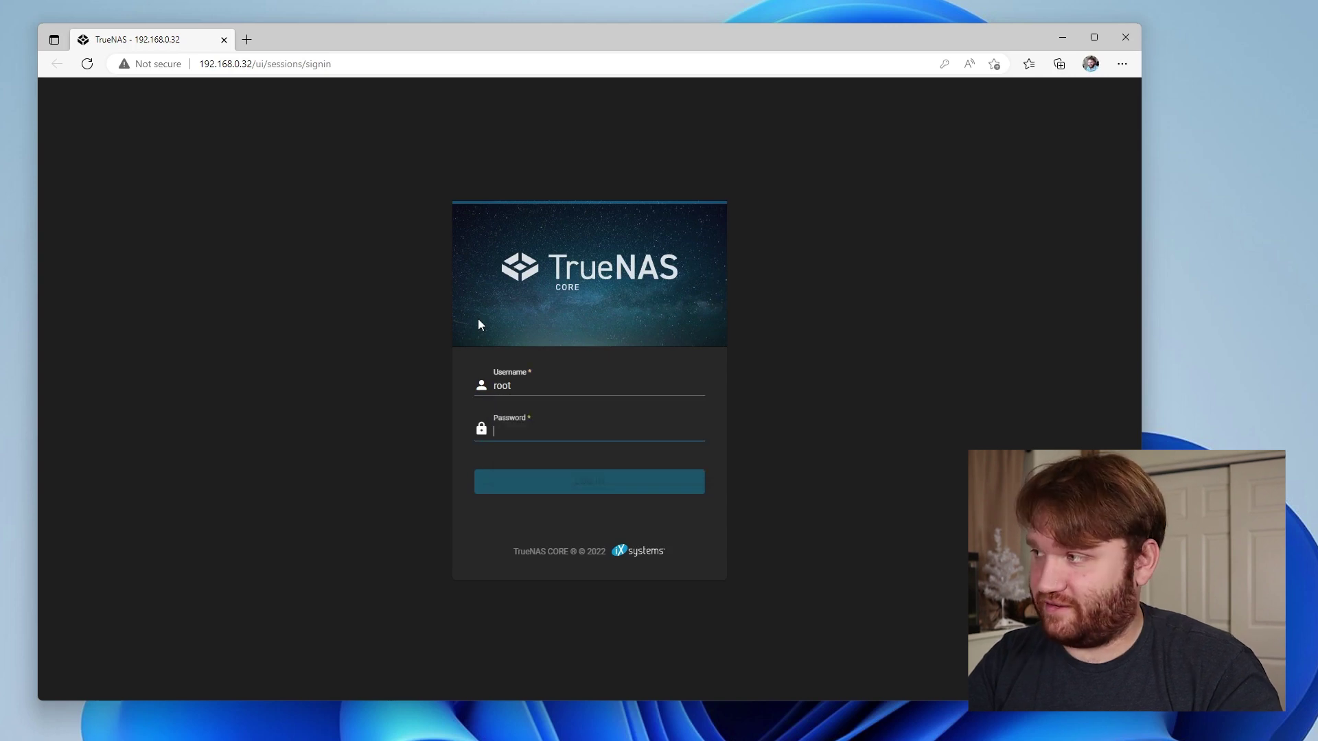
type("********")
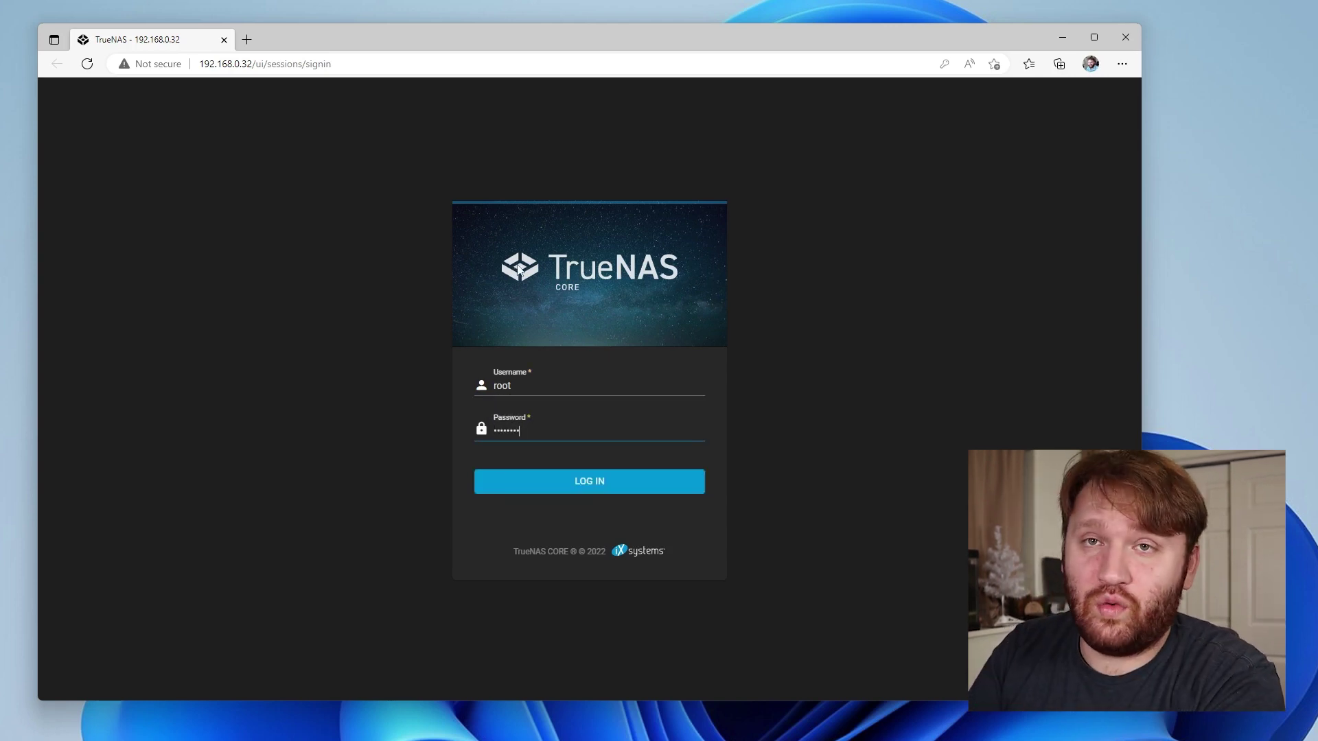
left_click(595, 481)
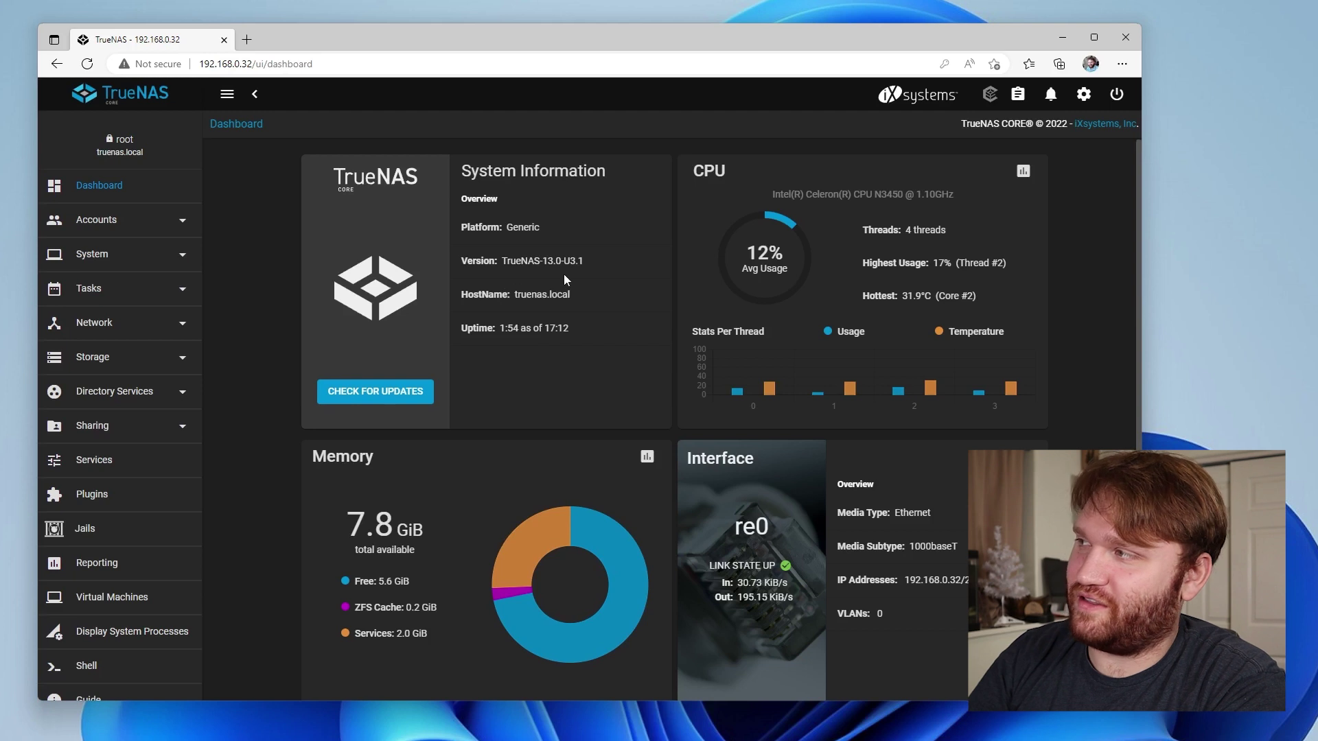
left_click_drag(585, 261, 467, 262)
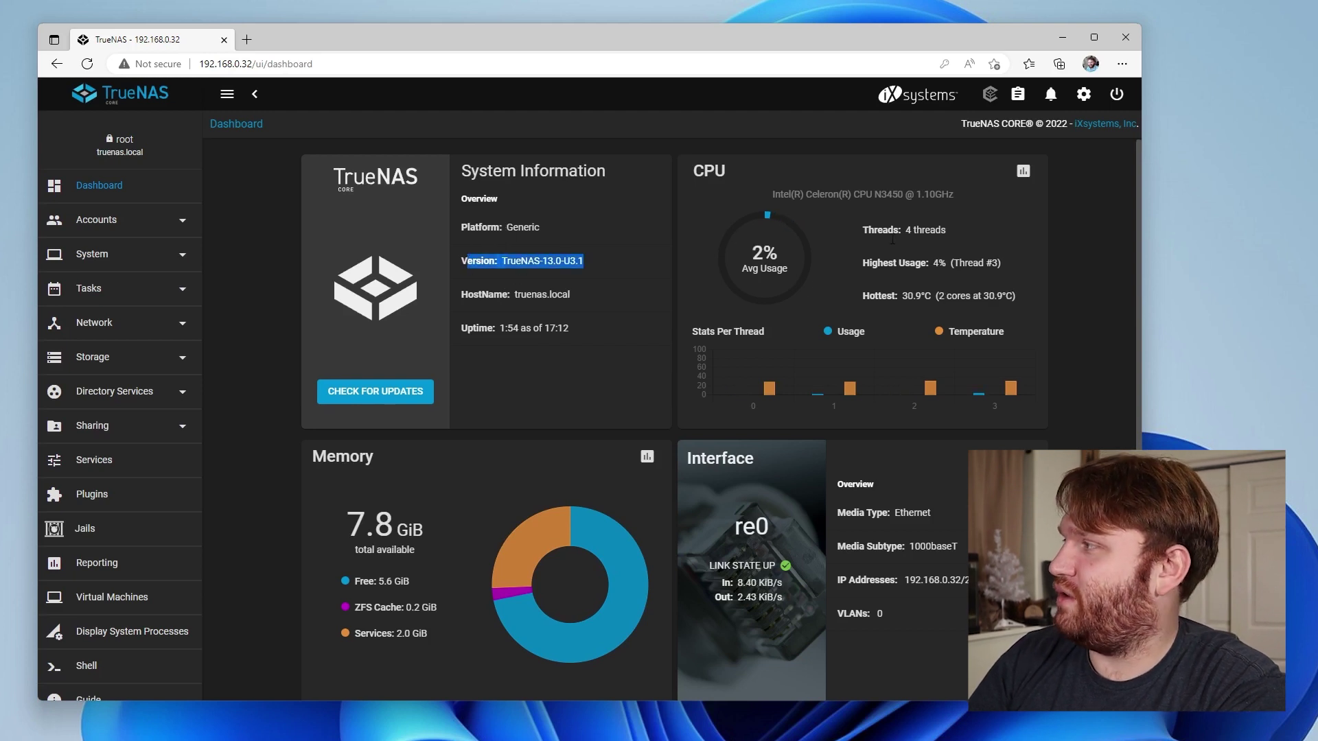
left_click(623, 299)
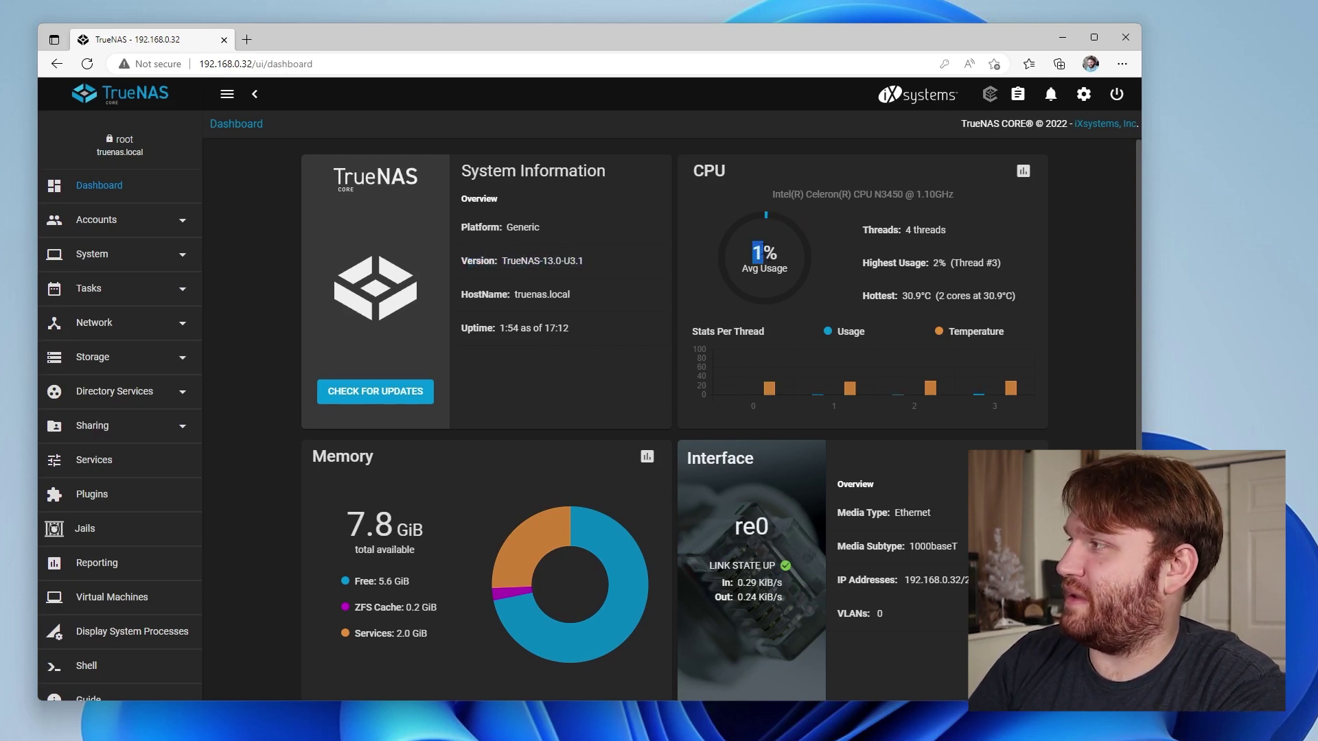
scroll(623, 299, "down", 1)
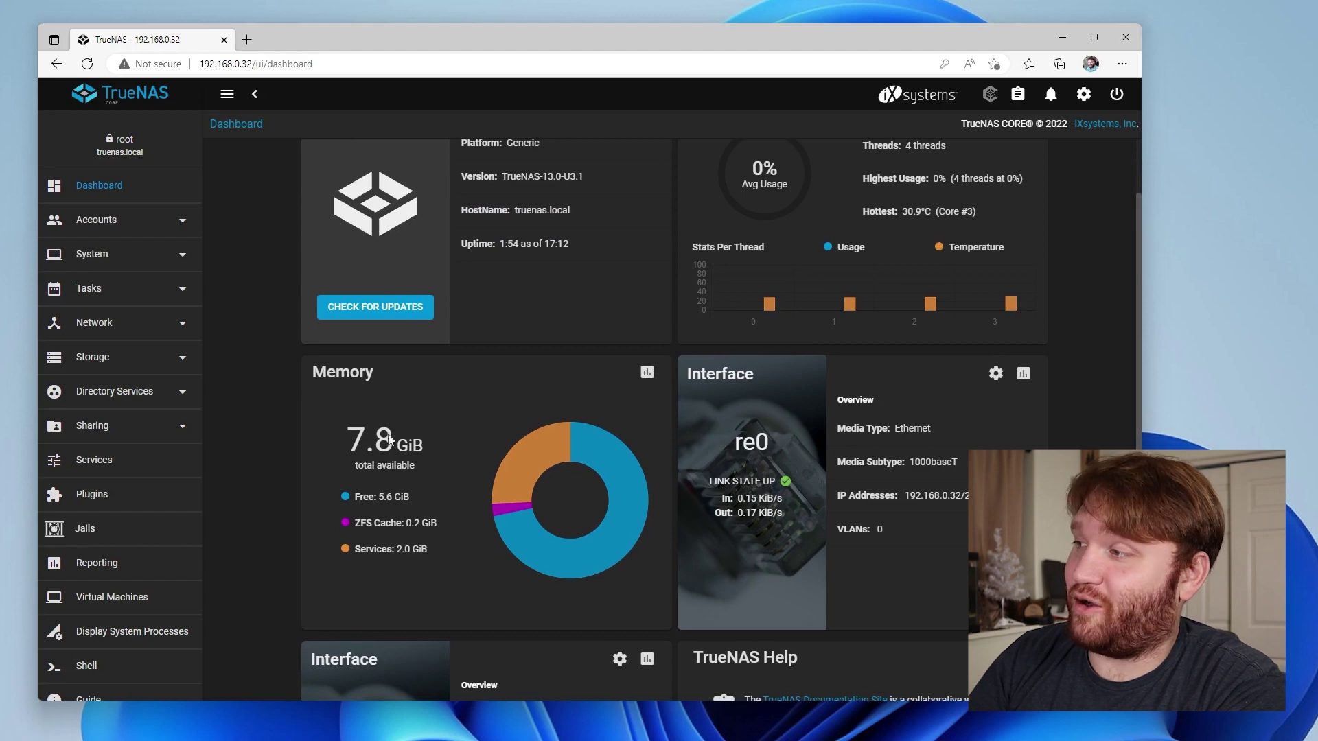
scroll(494, 456, "down", 2)
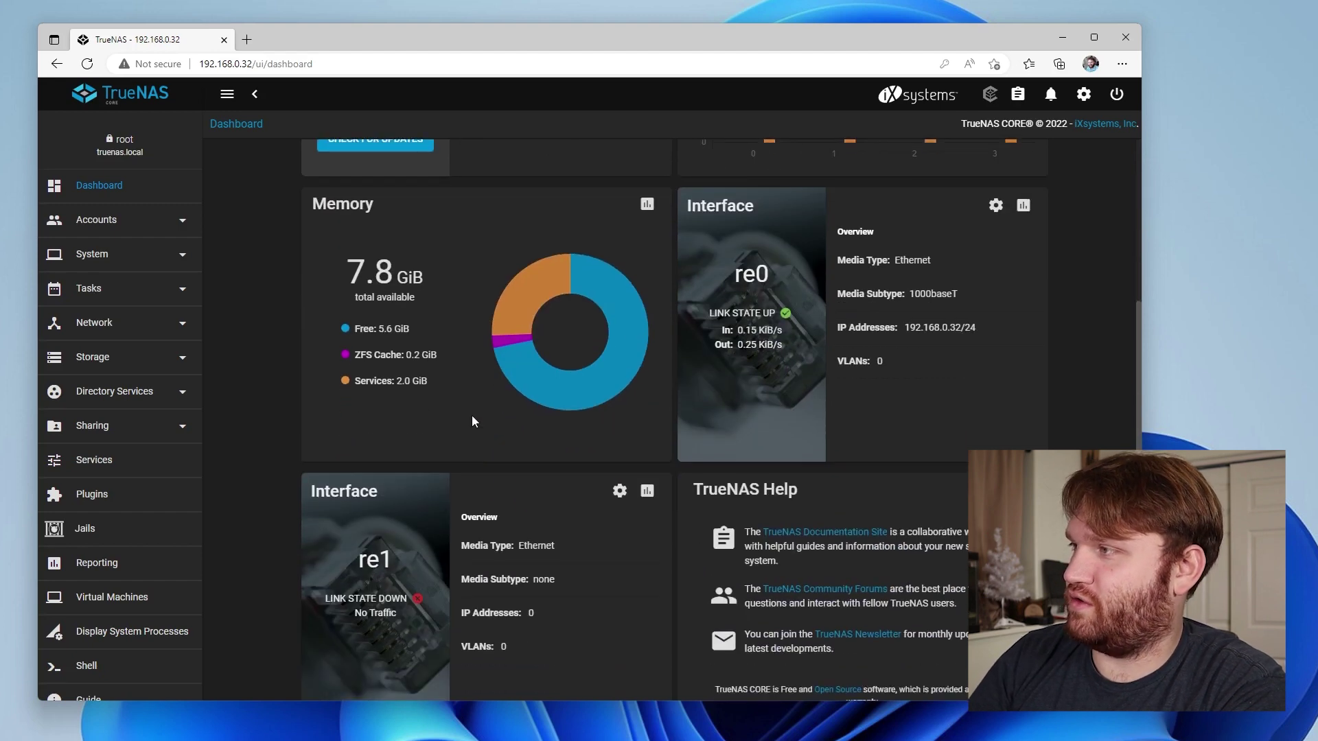
scroll(555, 414, "up", 1)
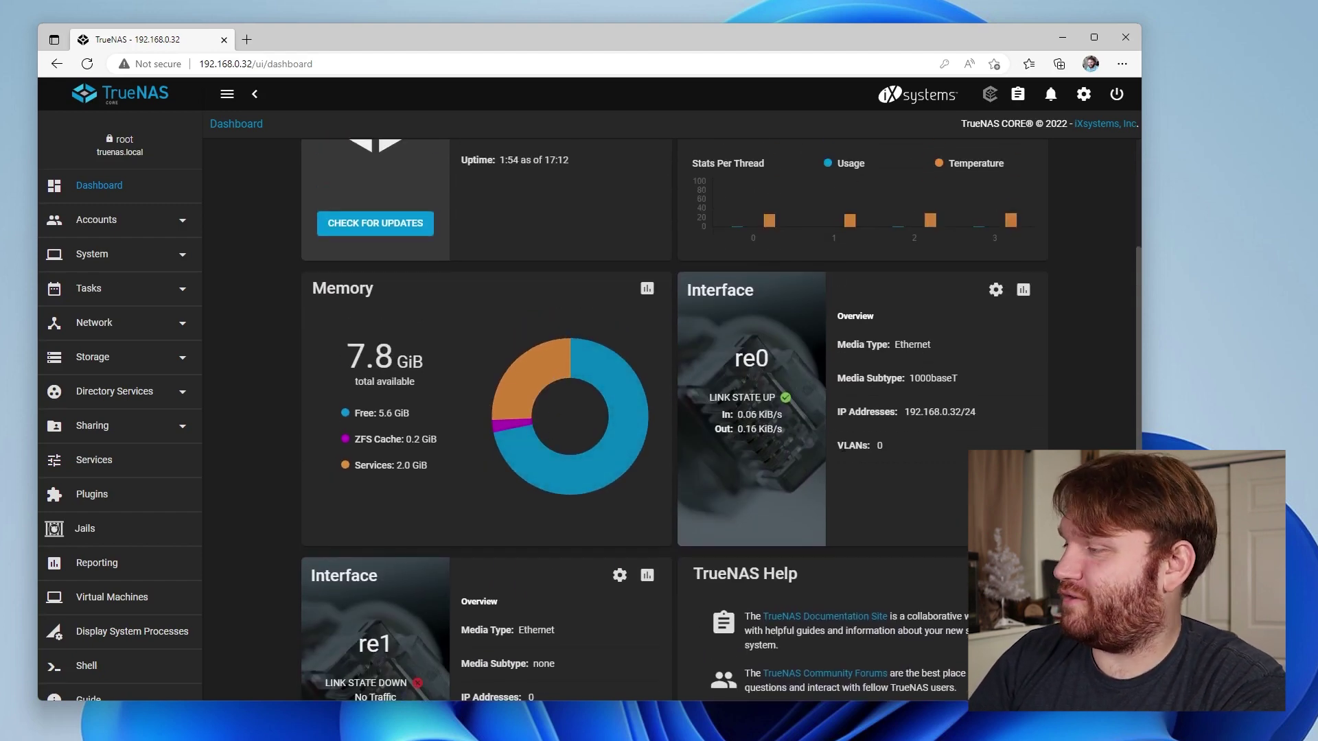
scroll(849, 336, "down", 2)
scroll(824, 412, "up", 1)
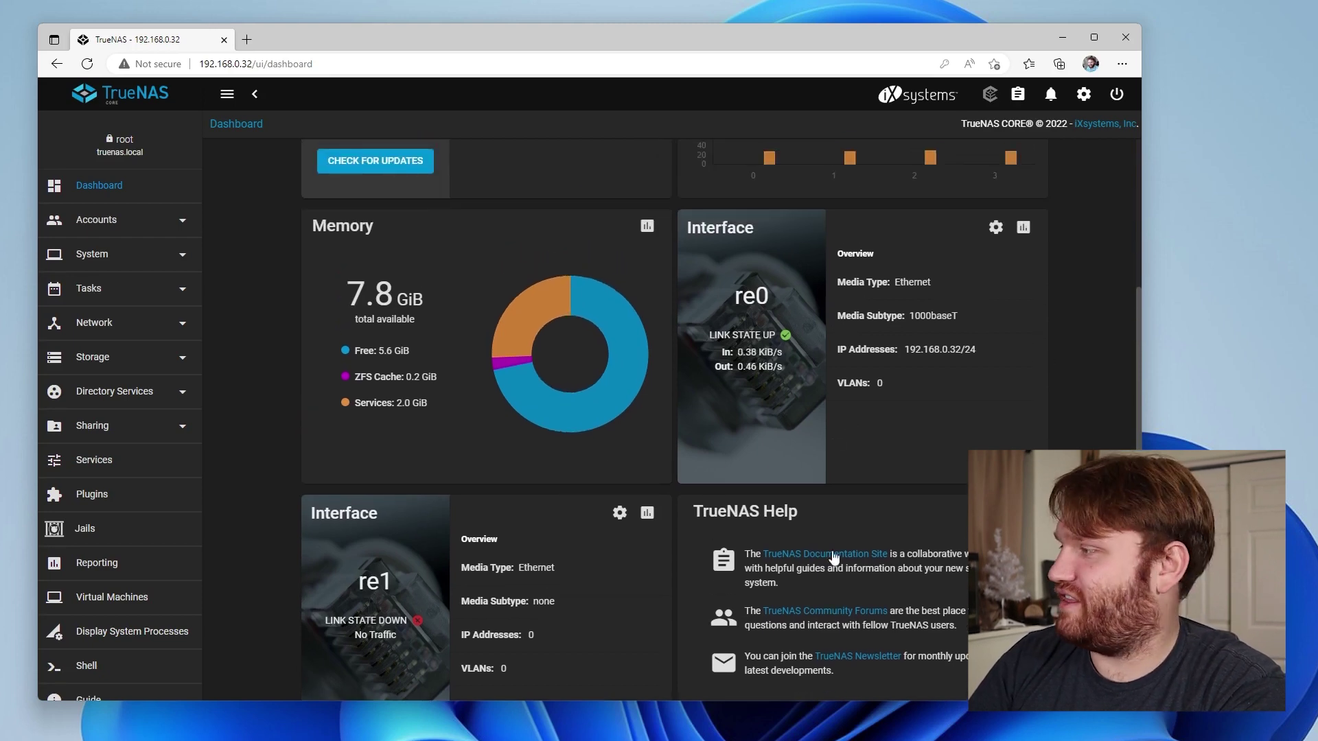
scroll(834, 560, "up", 3)
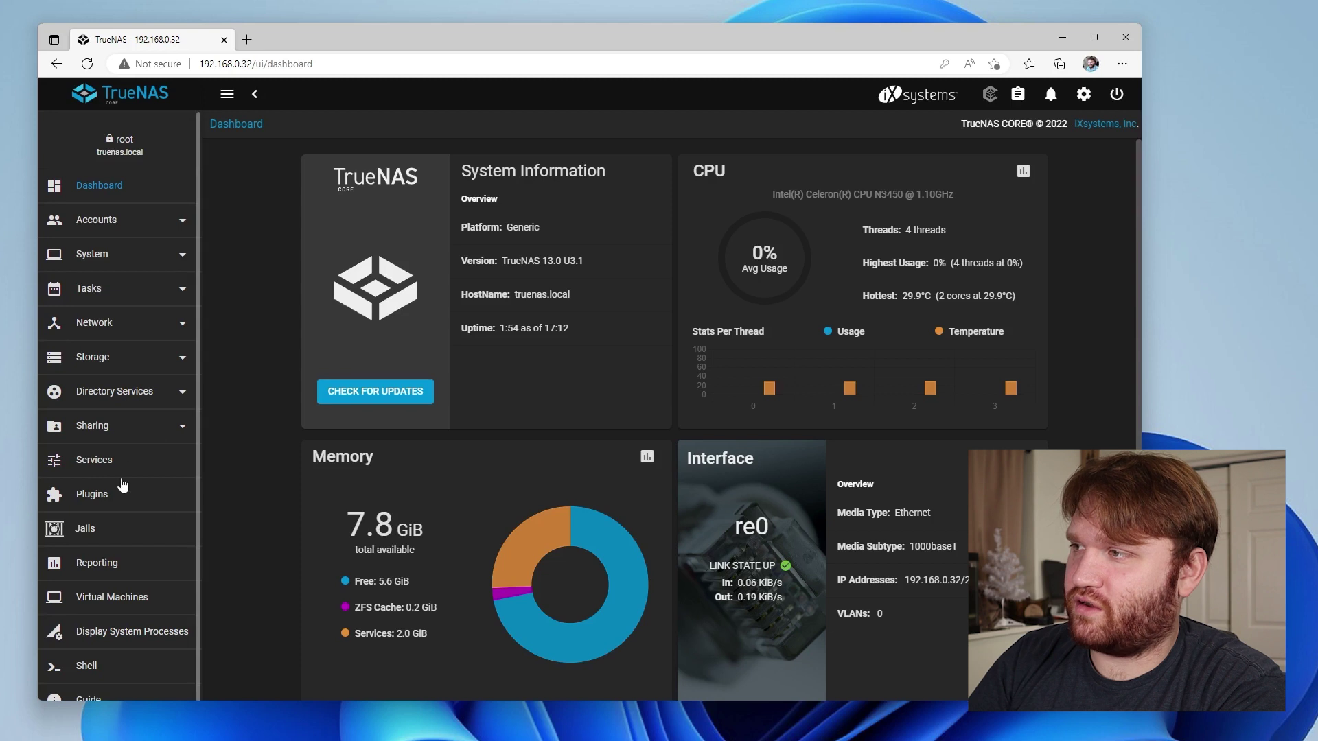
scroll(97, 453, "down", 1)
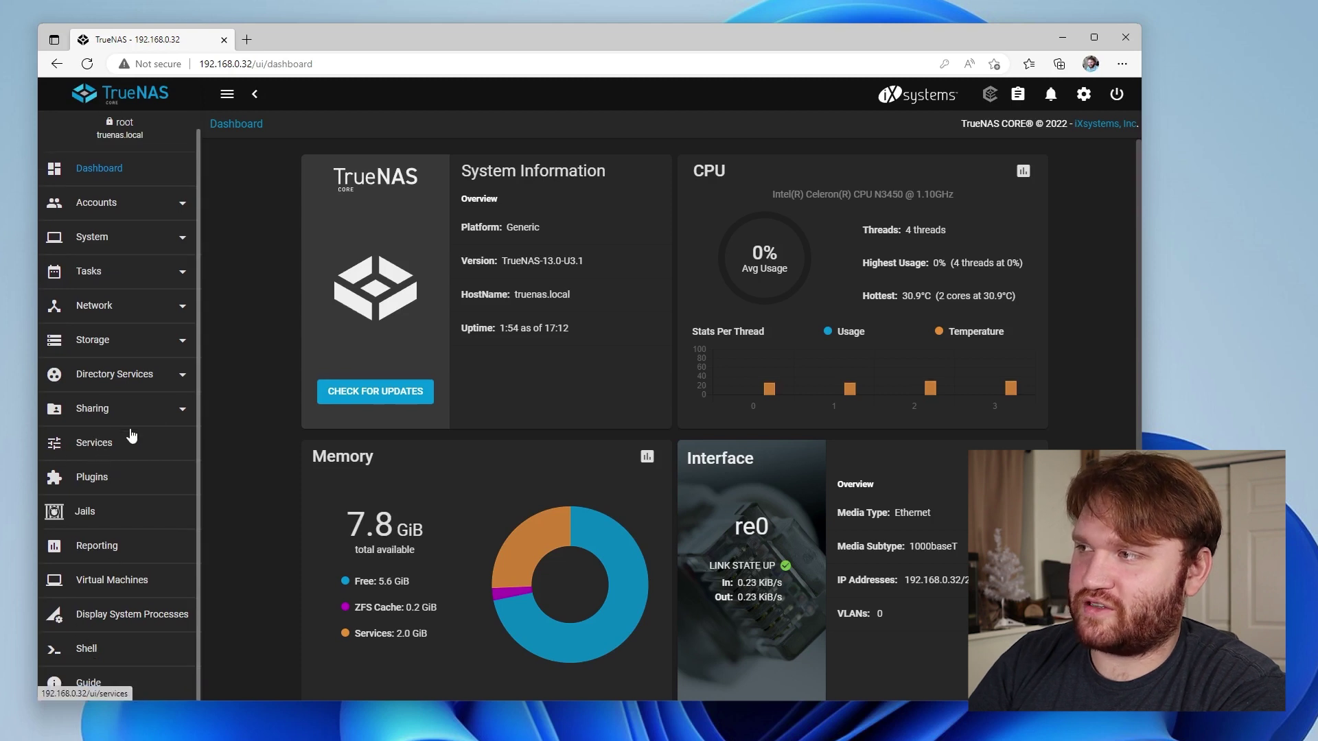
scroll(152, 383, "up", 1)
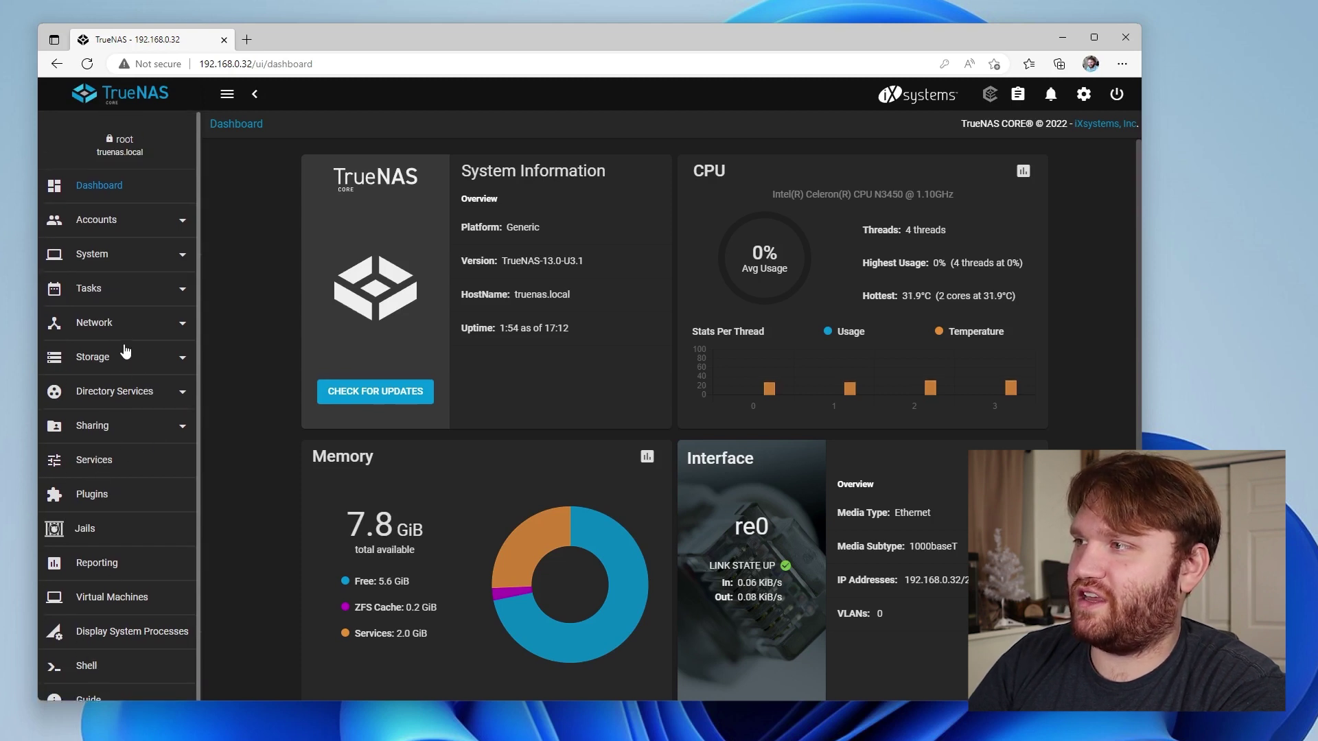
left_click(177, 360)
From Storage > Pools, add a pool choosing 'Create new pool' to reach the Pool Manager
left_click(160, 487)
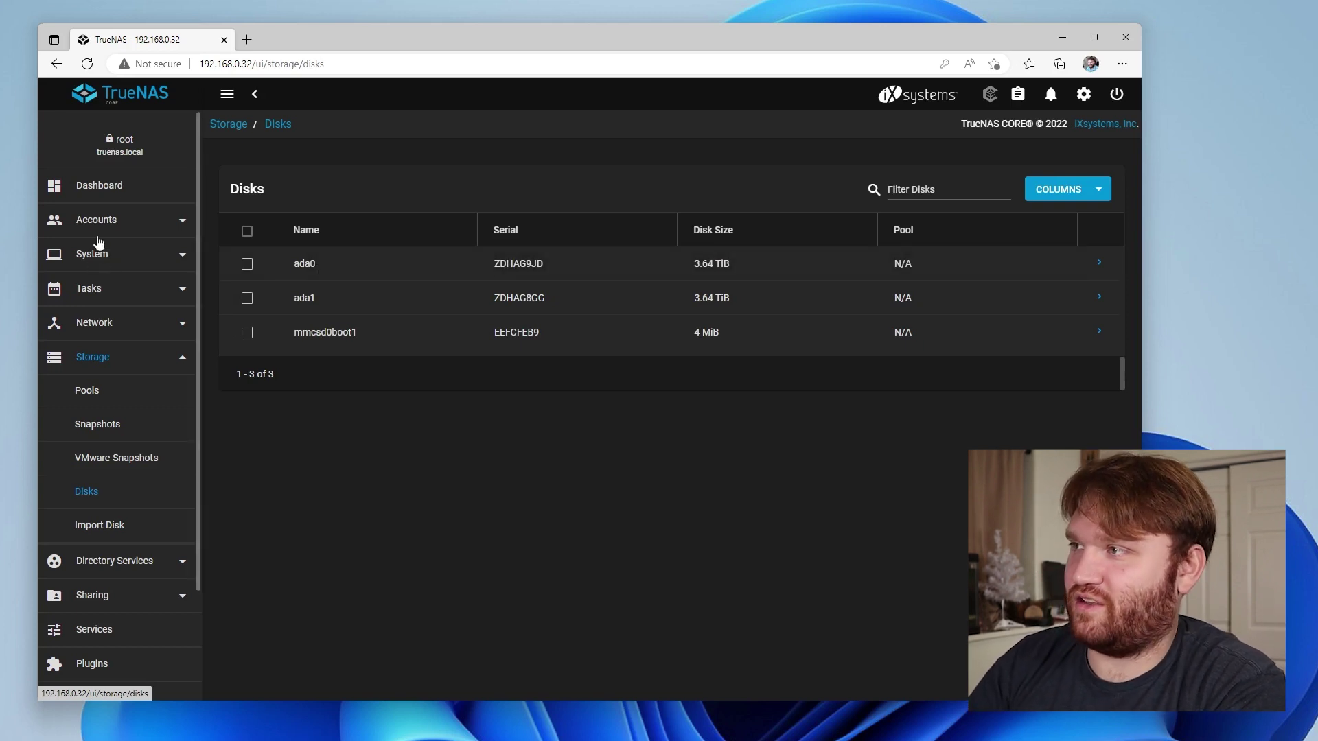
left_click(89, 402)
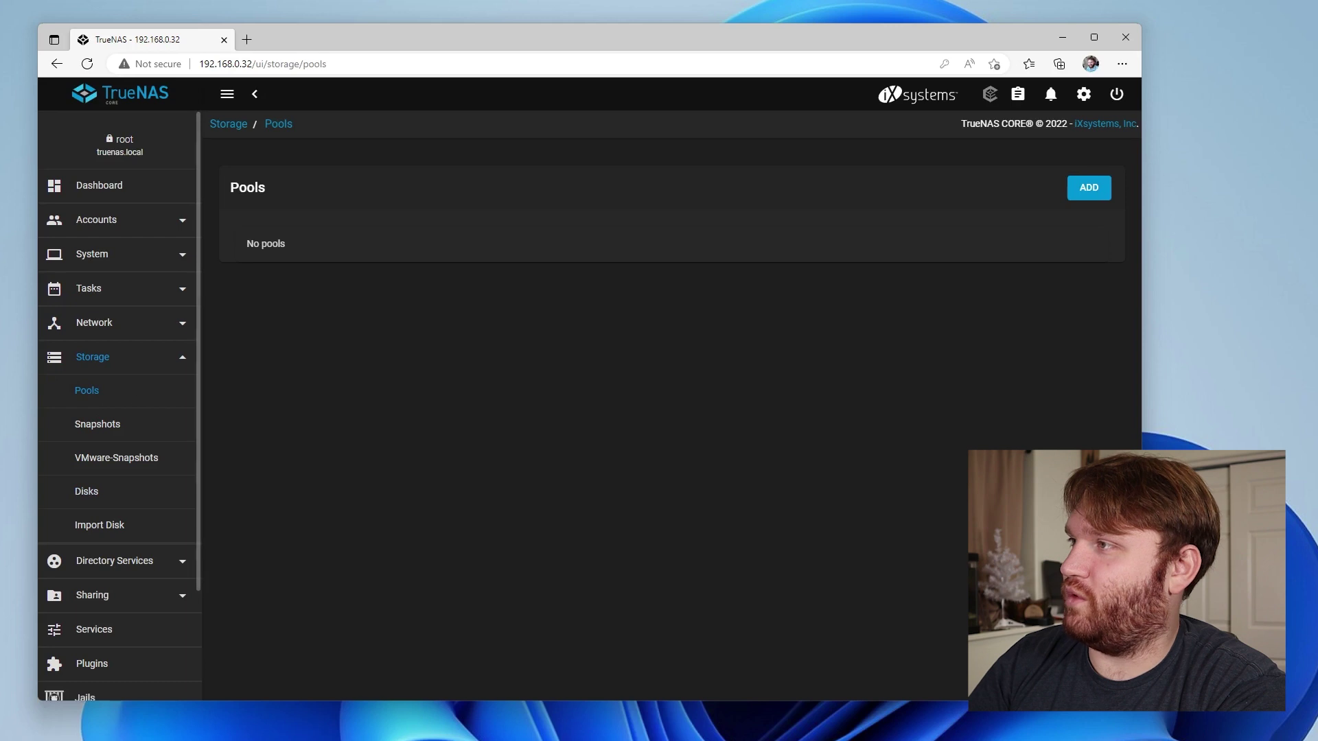
left_click(1089, 190)
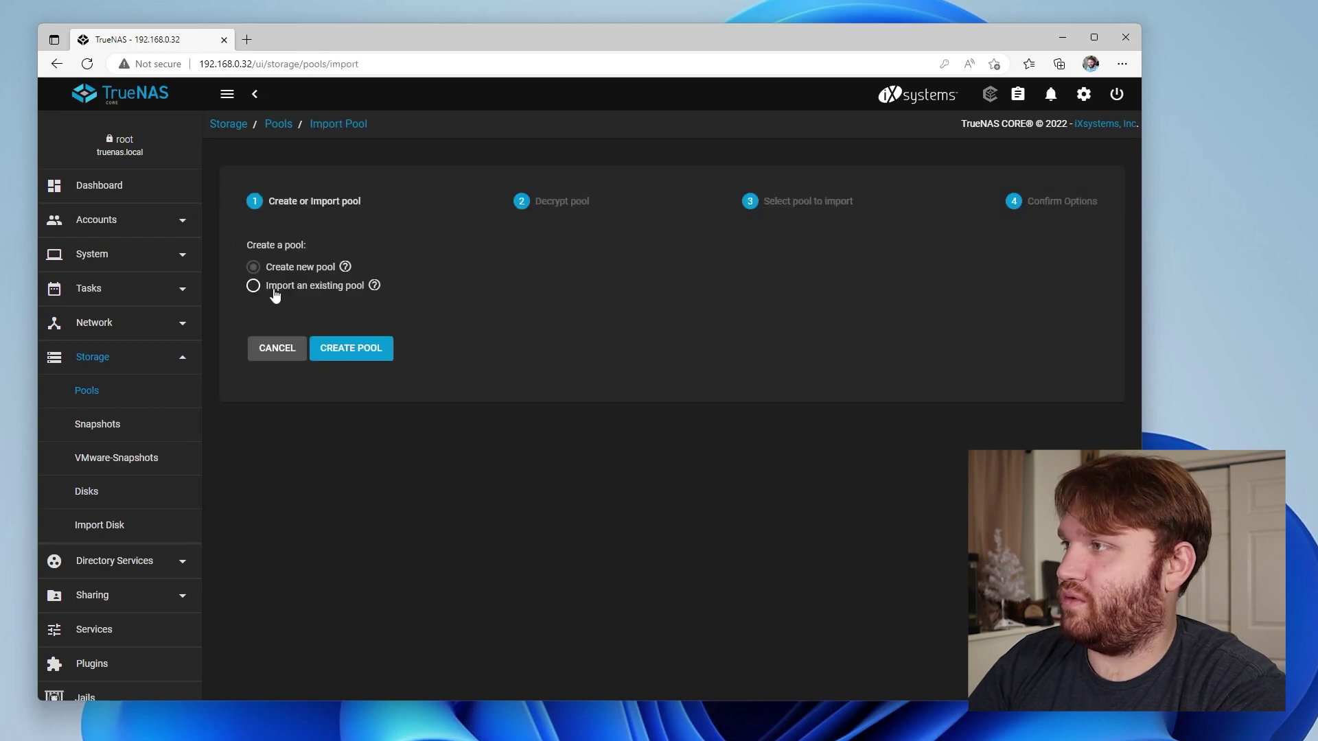
left_click(349, 348)
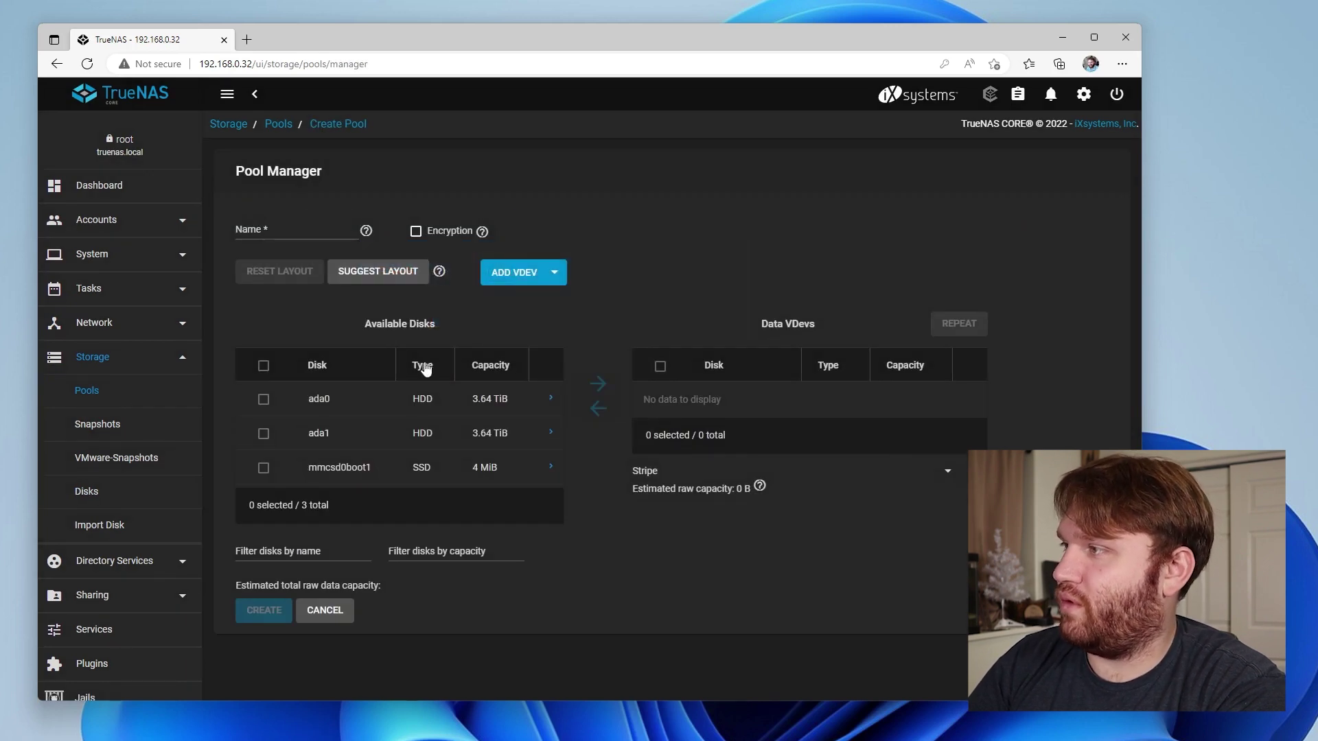
Put ada0 and ada1 into a Mirror data vdev and name the pool ZimaPool
left_click(263, 401)
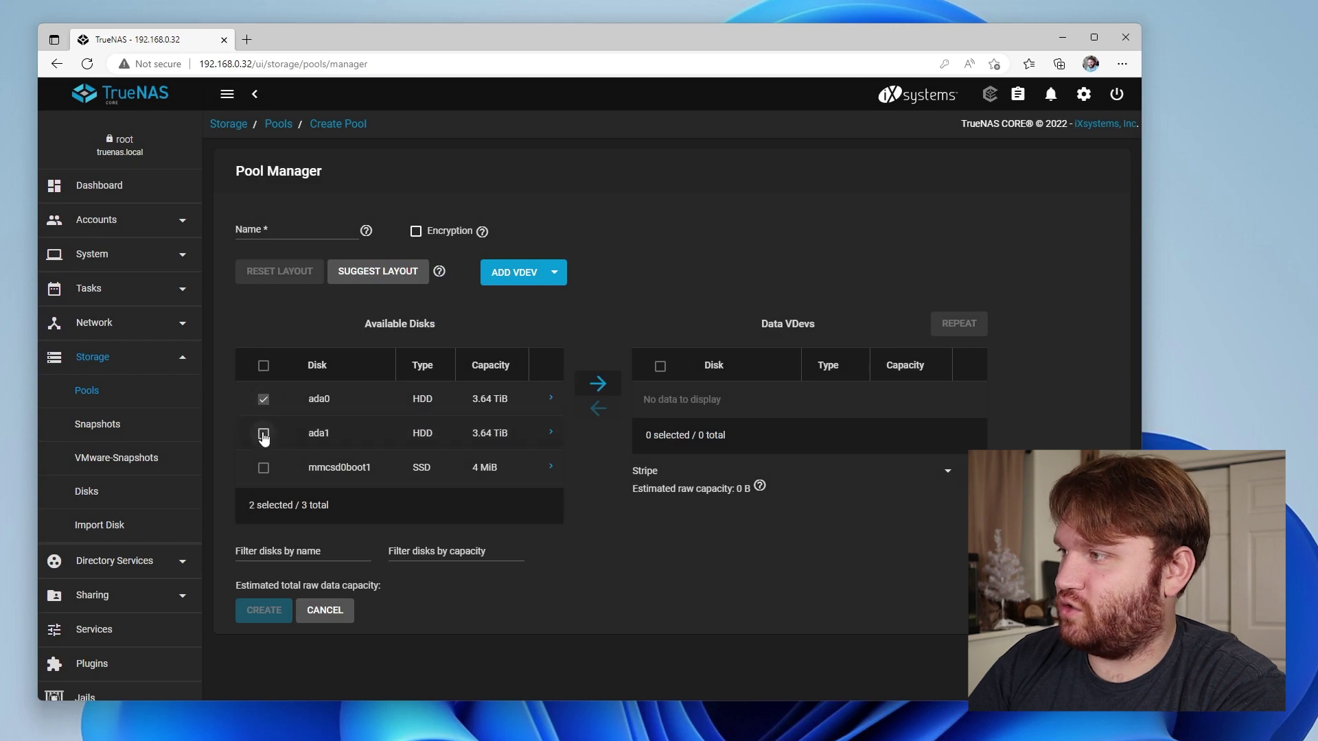
left_click(598, 385)
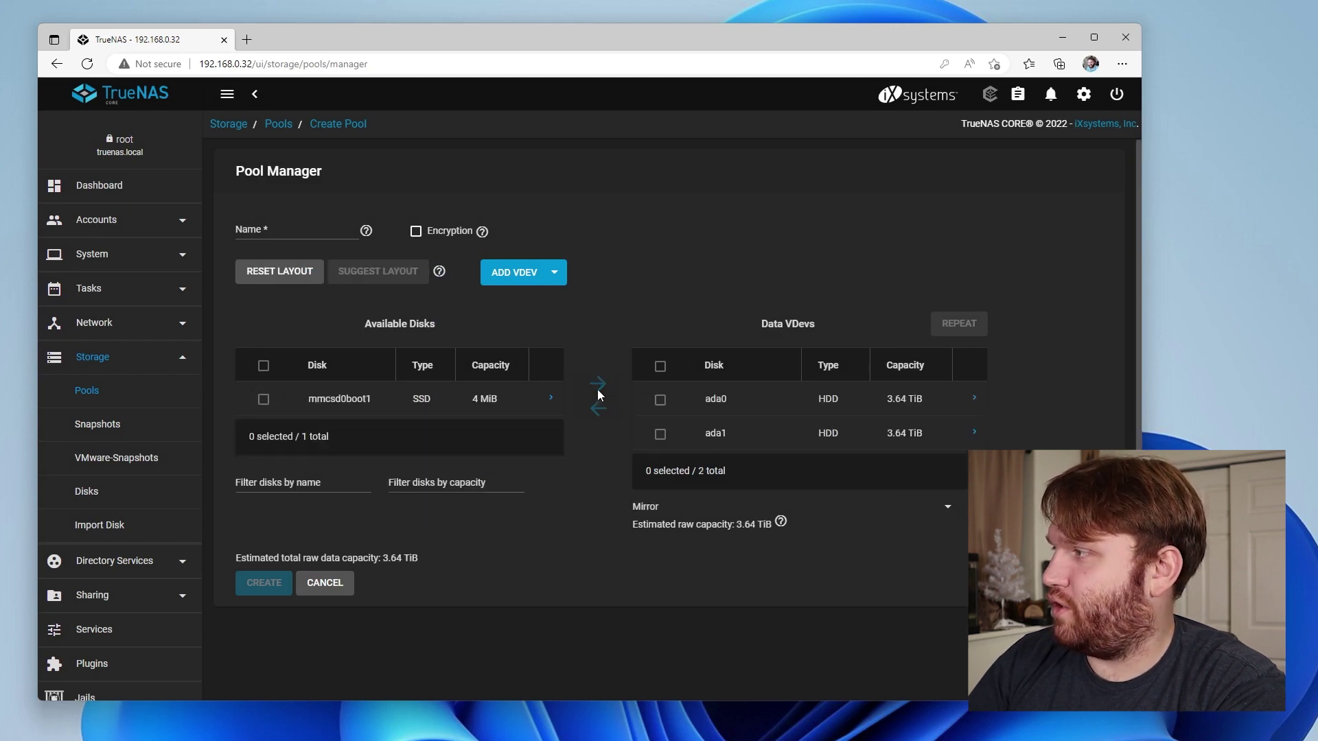
left_click(653, 515)
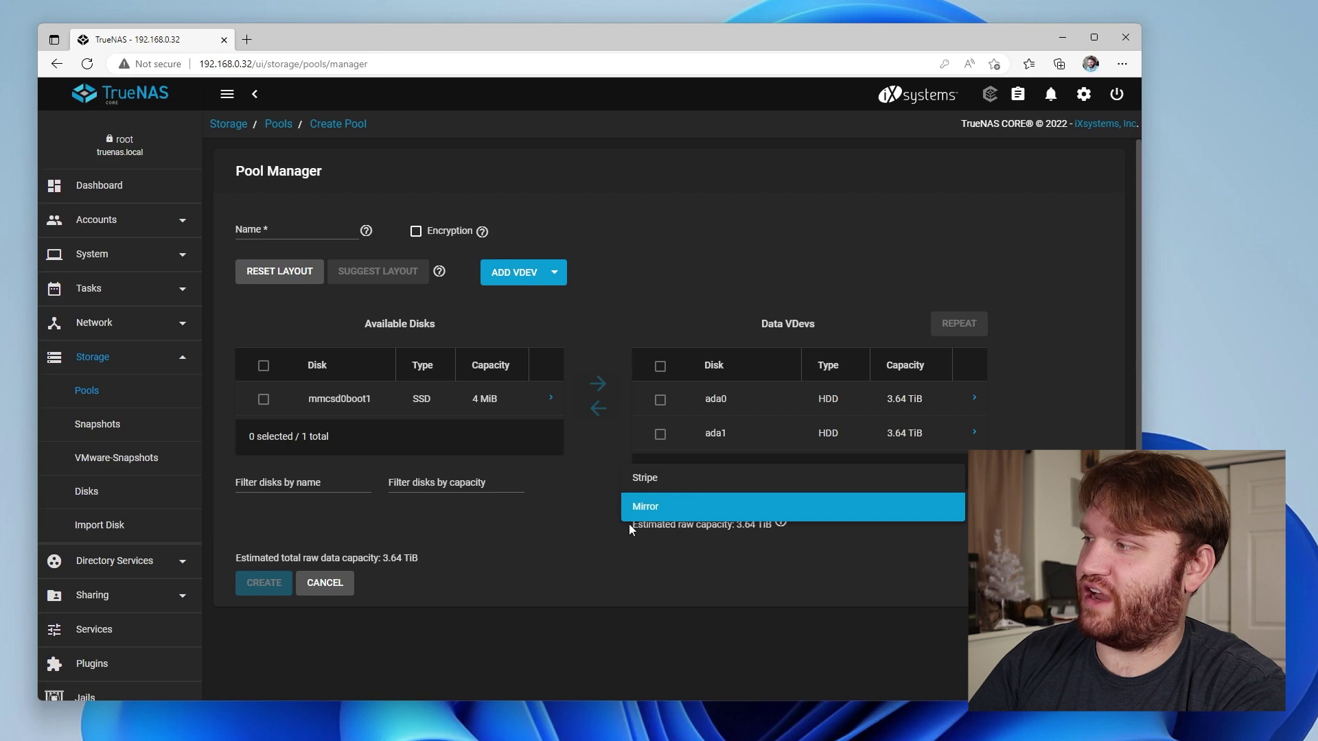
left_click(652, 513)
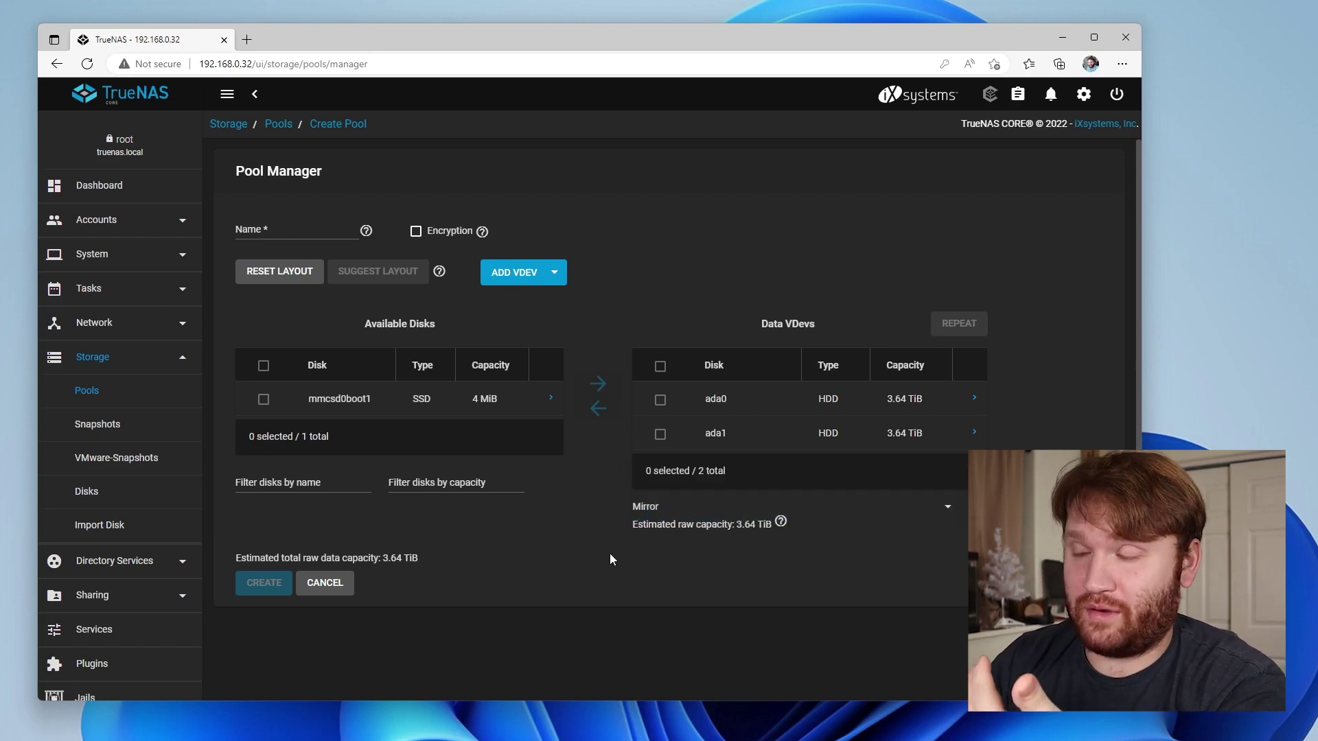
left_click(305, 226)
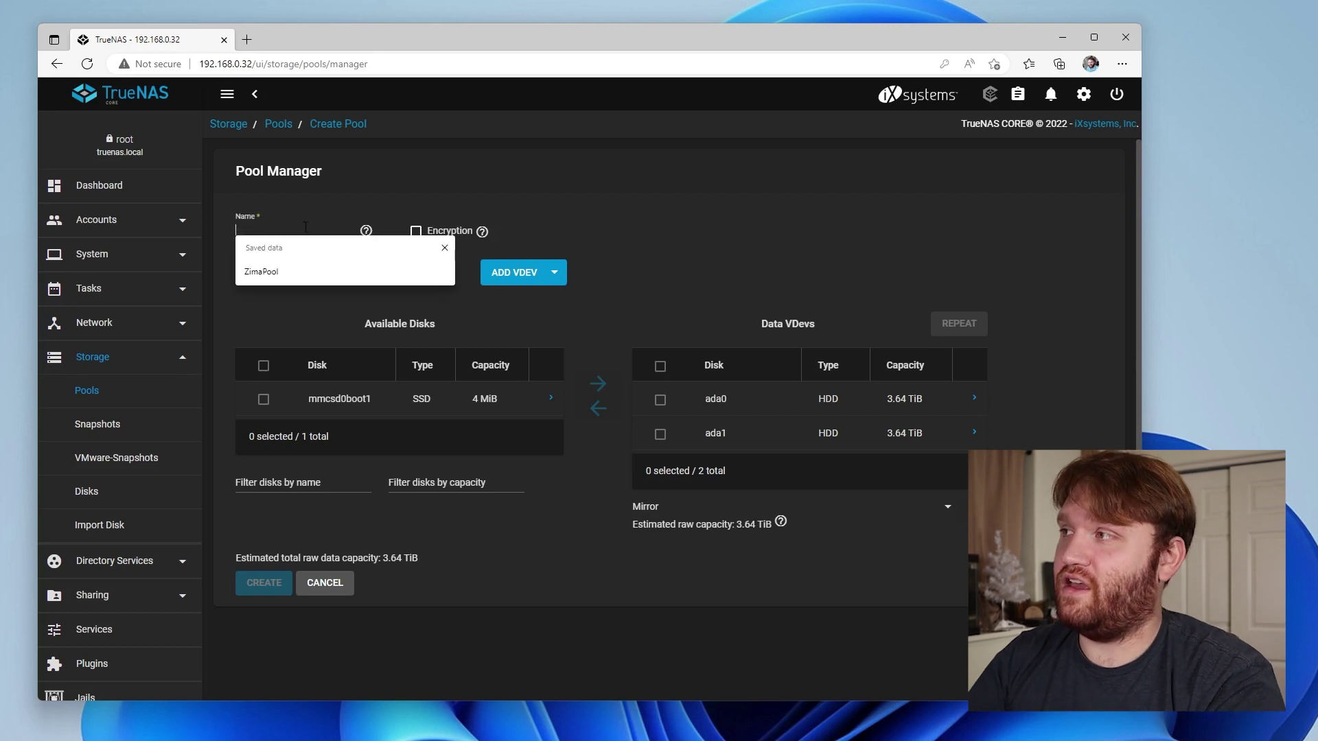
left_click(274, 273)
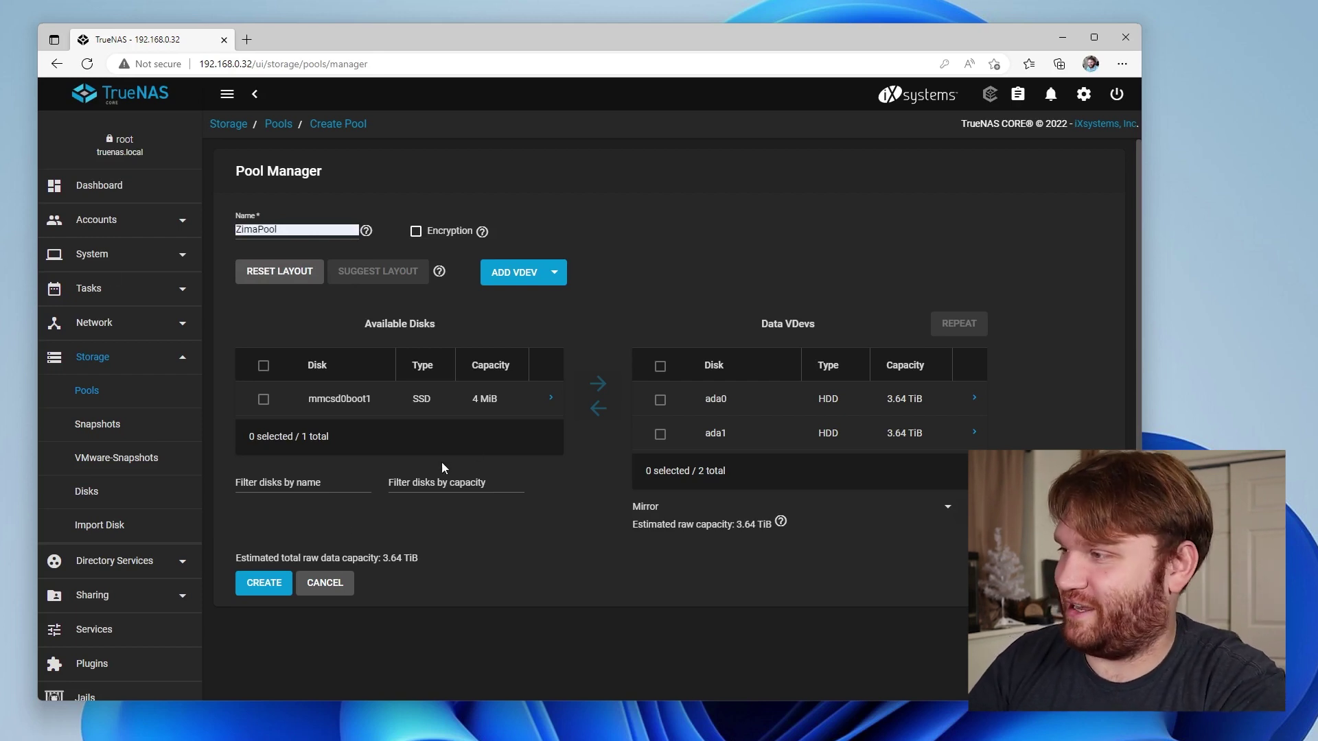
Create the ZimaPool pool, confirming the disks' contents will be erased
left_click(265, 588)
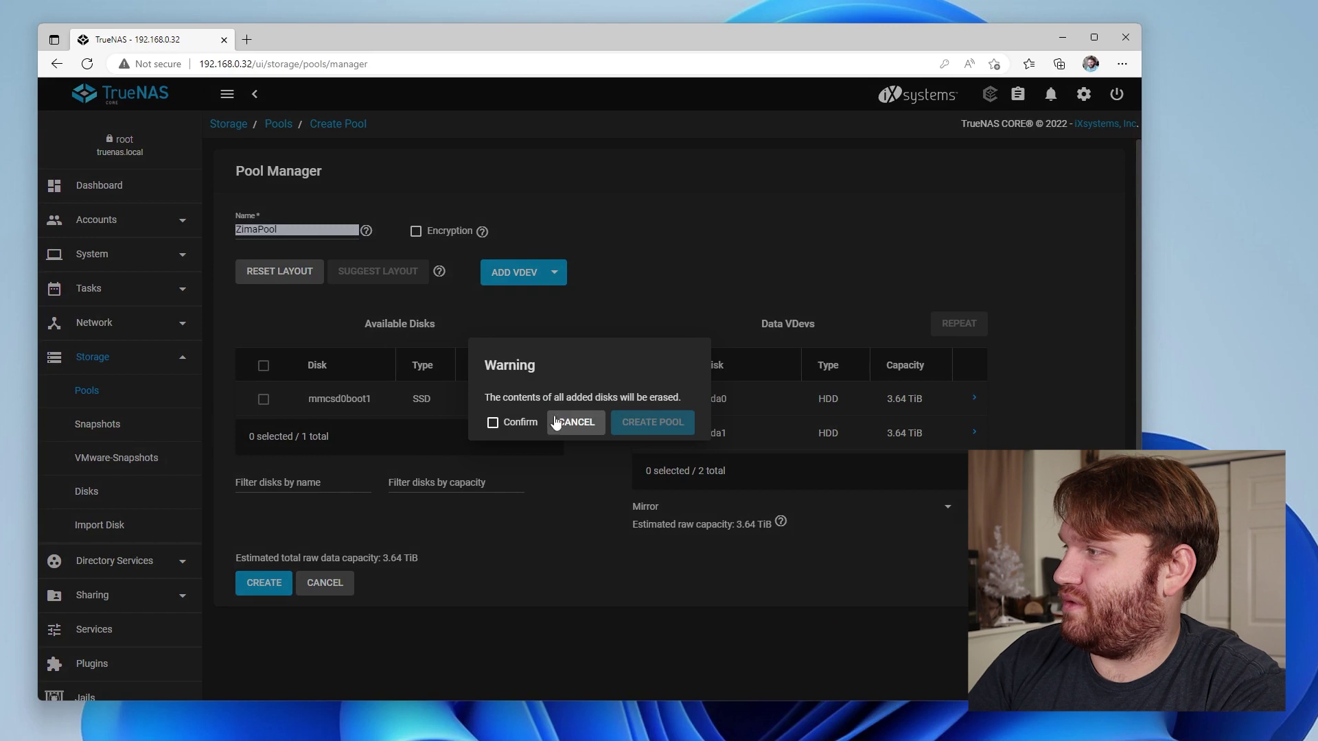
left_click(506, 424)
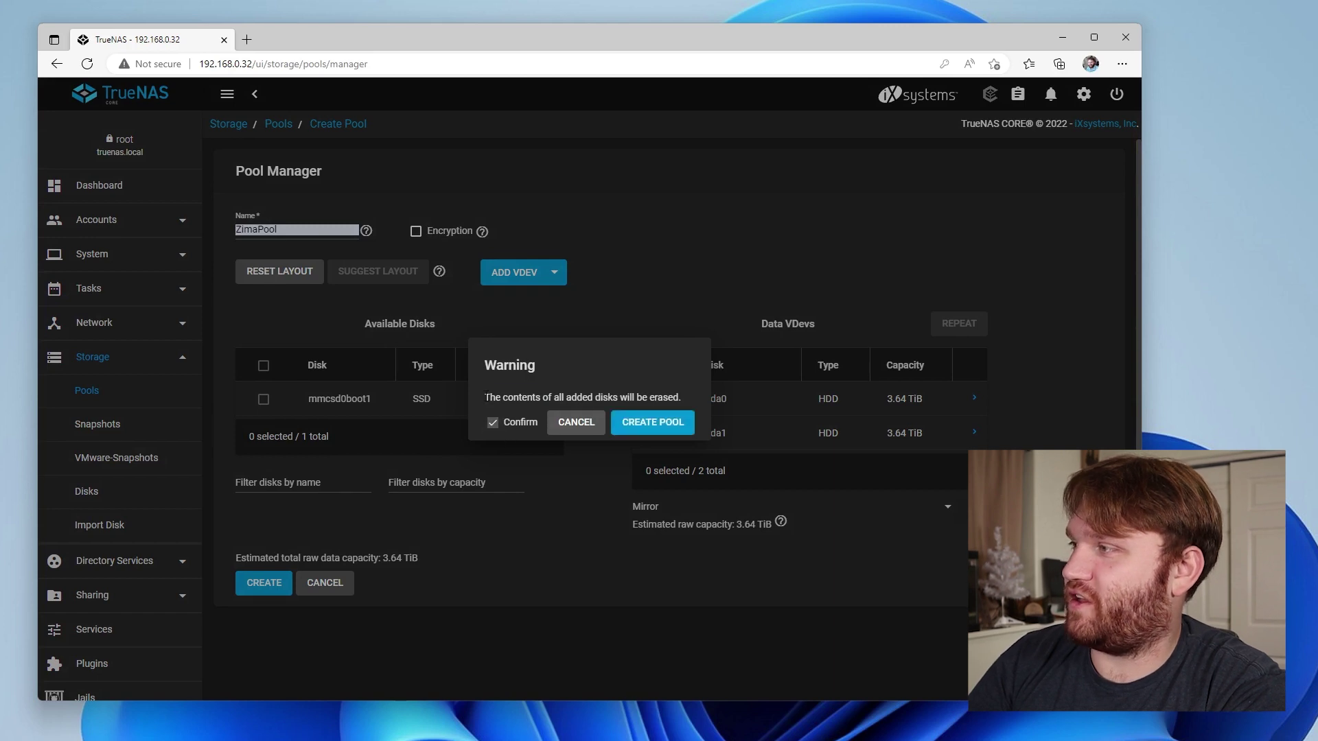
left_click_drag(486, 396, 673, 395)
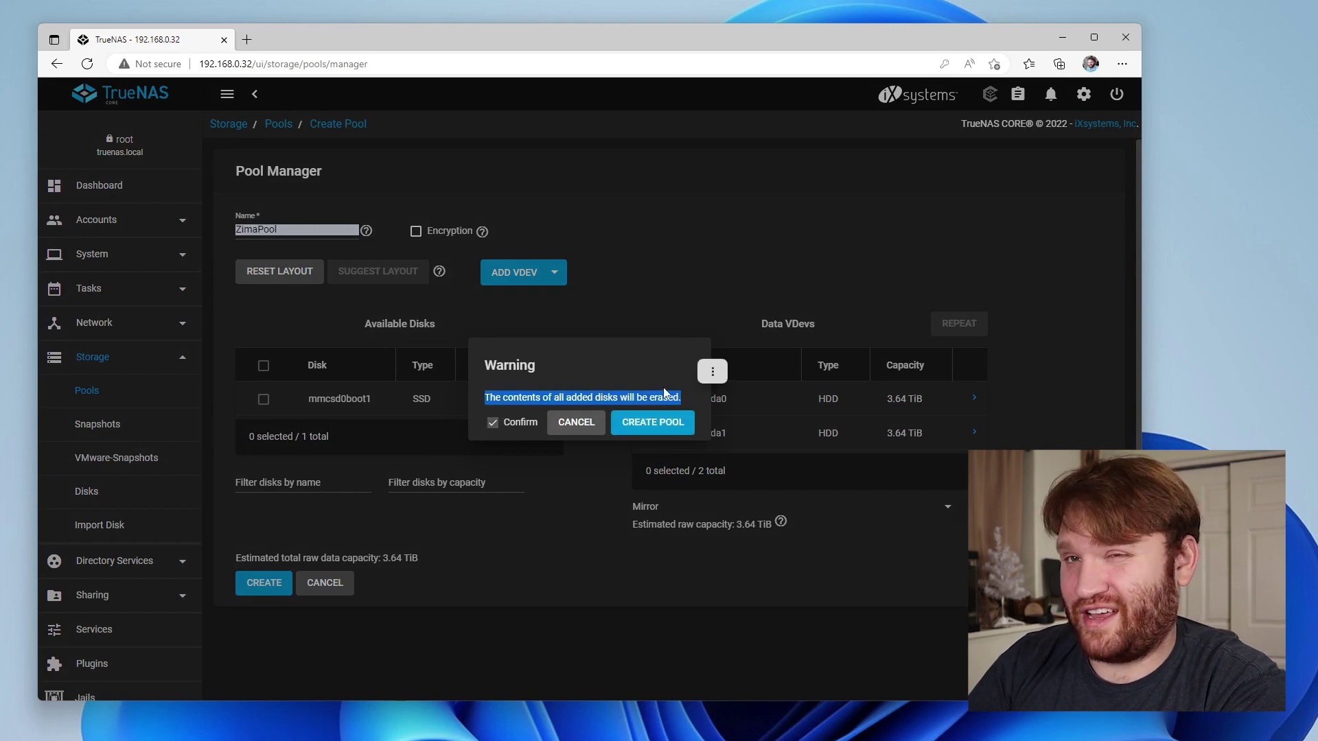
left_click(643, 429)
left_click(646, 426)
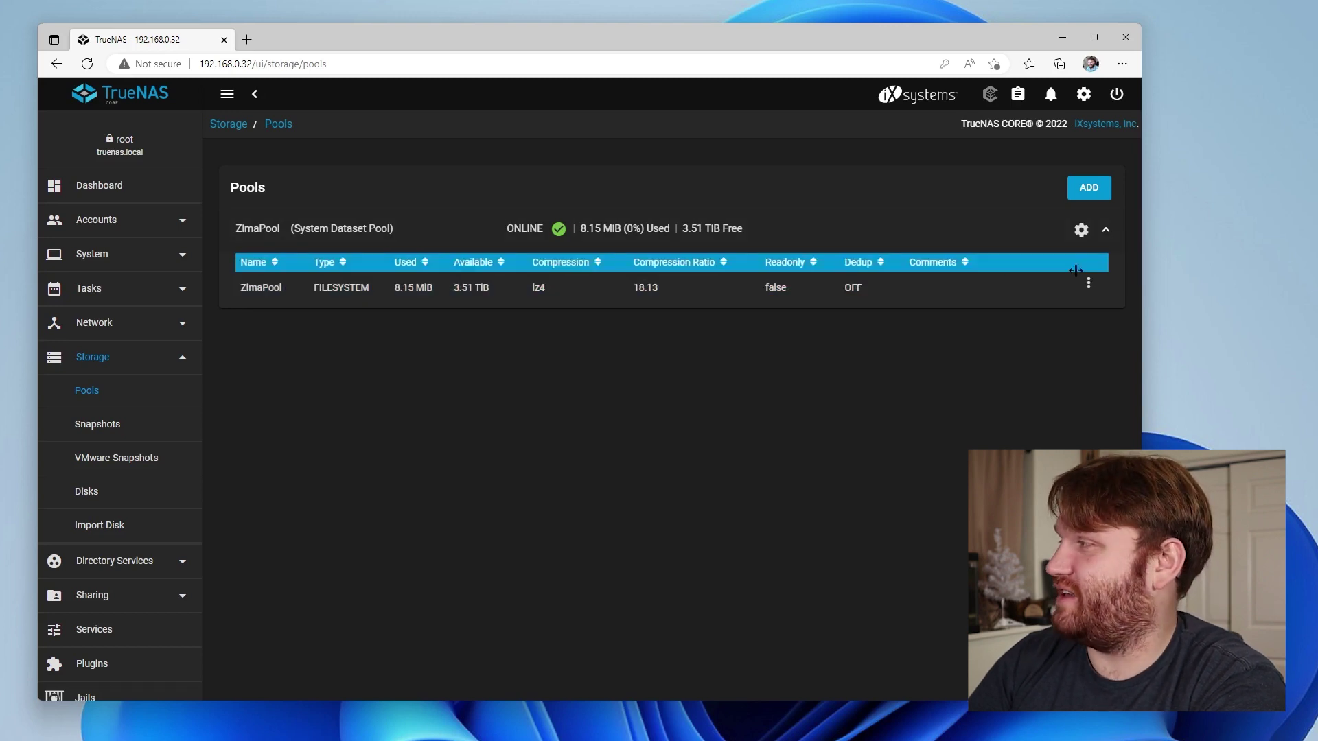
Add dataset 'ZimaData' to ZimaPool, leaving compression inherited as lz4, and submit
left_click(1089, 285)
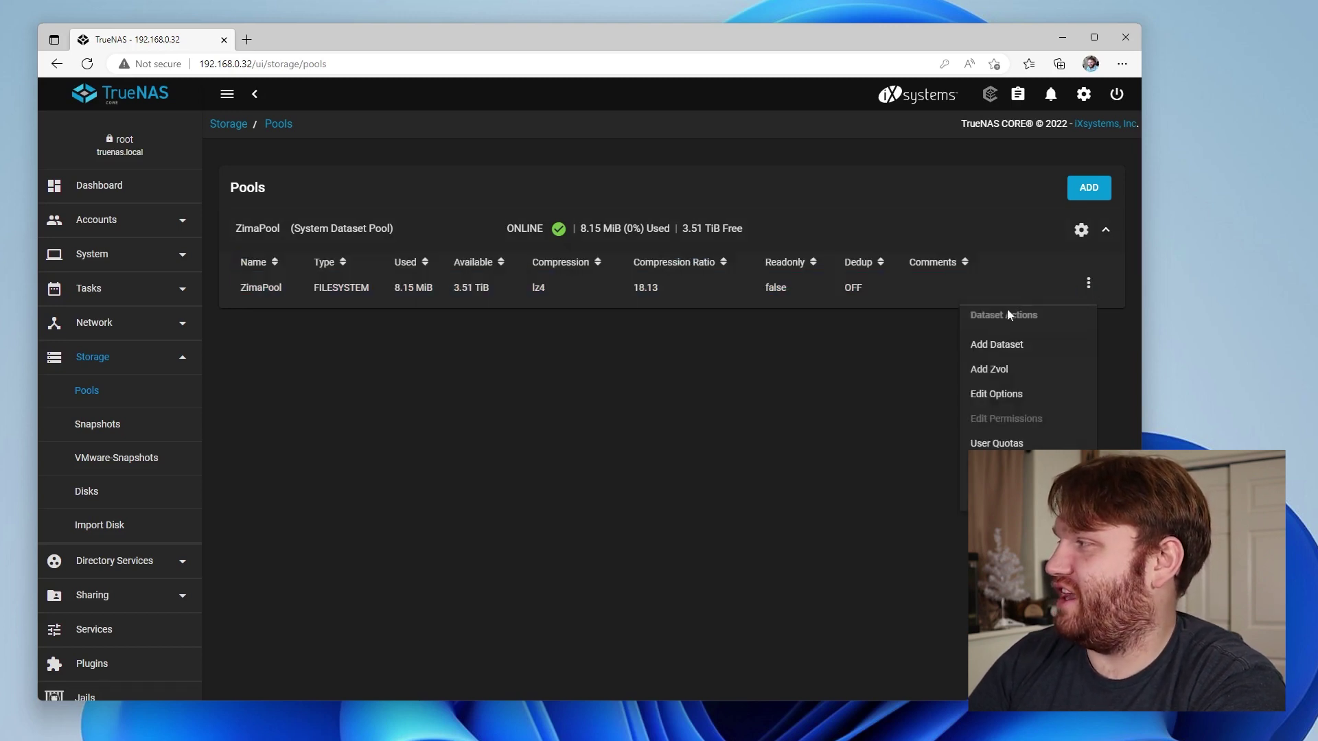
left_click(996, 346)
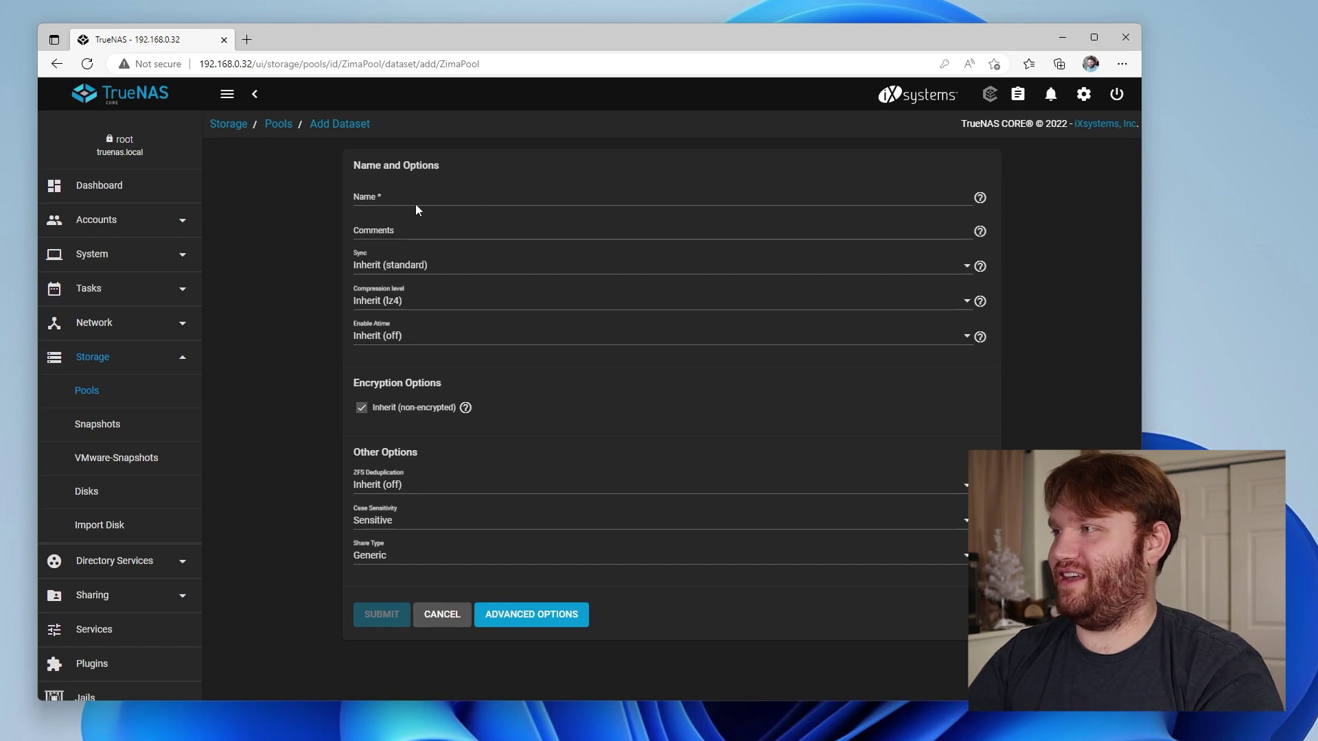
left_click(423, 196)
type("Zima")
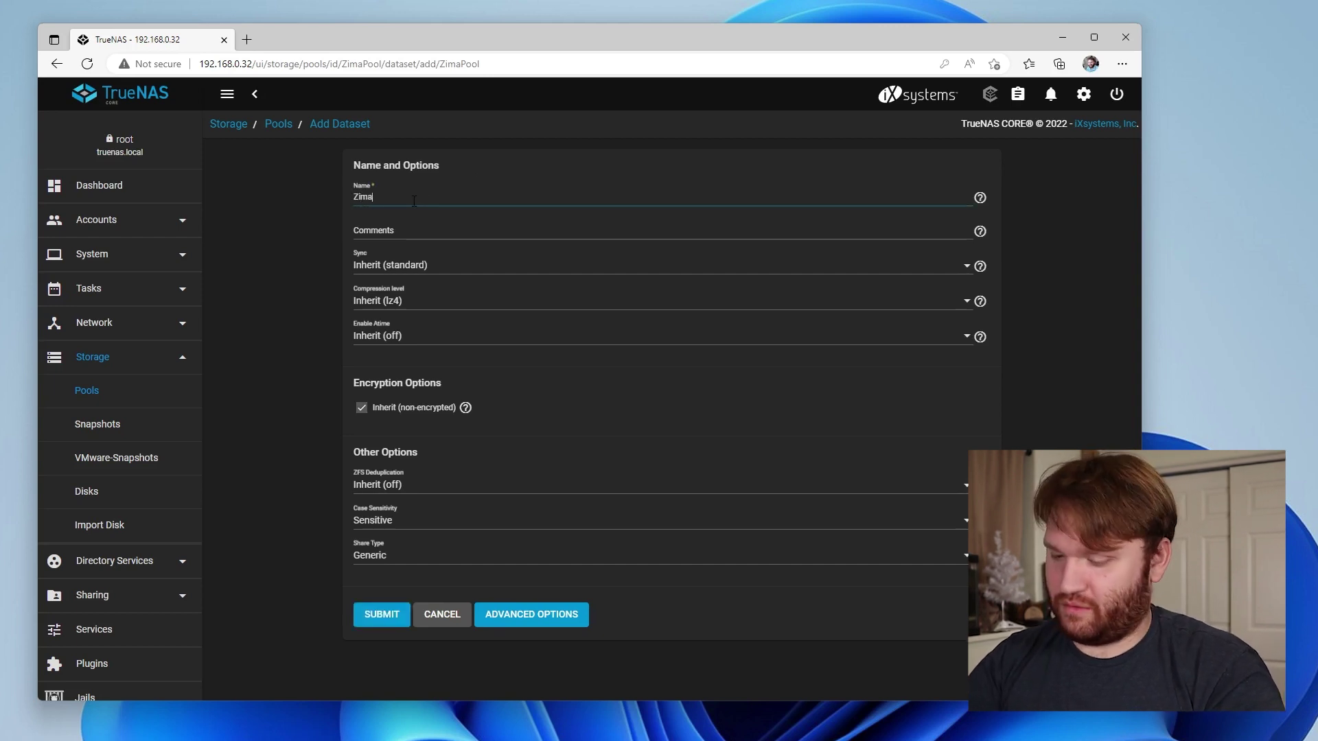
type("Data")
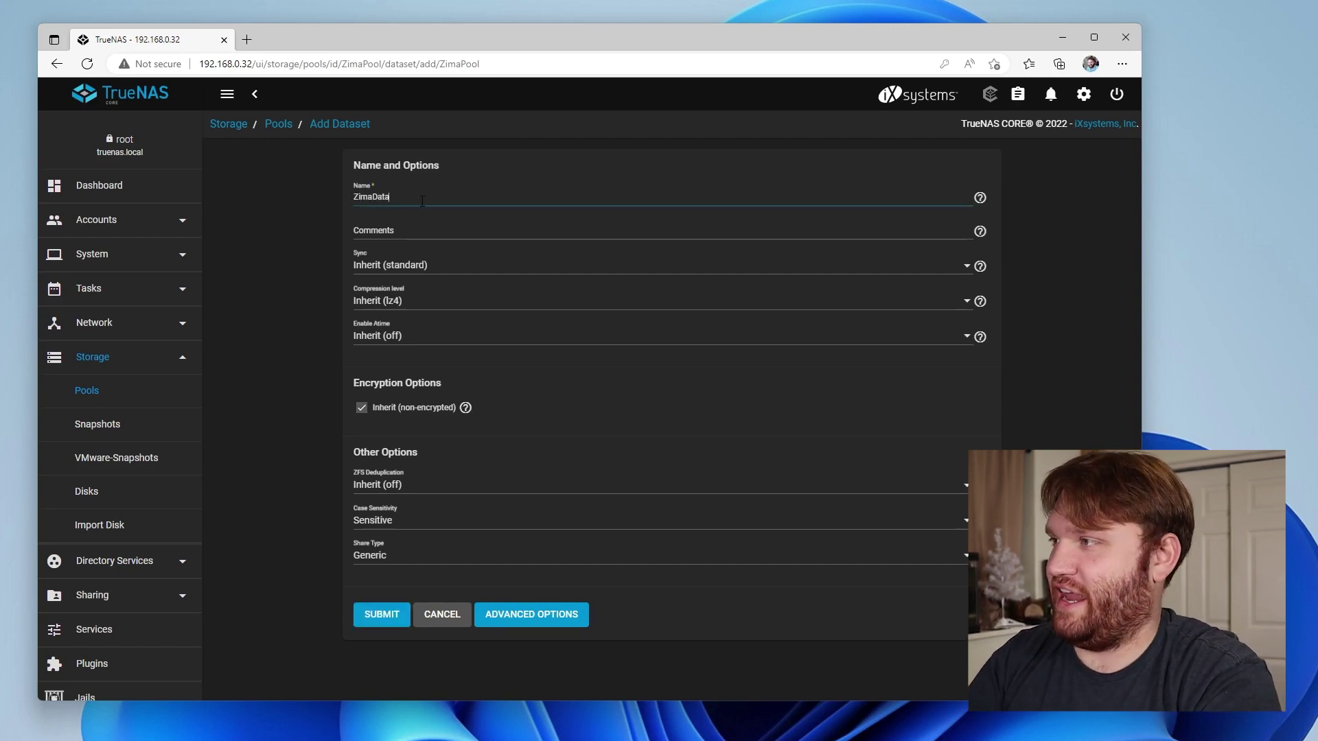
left_click(394, 304)
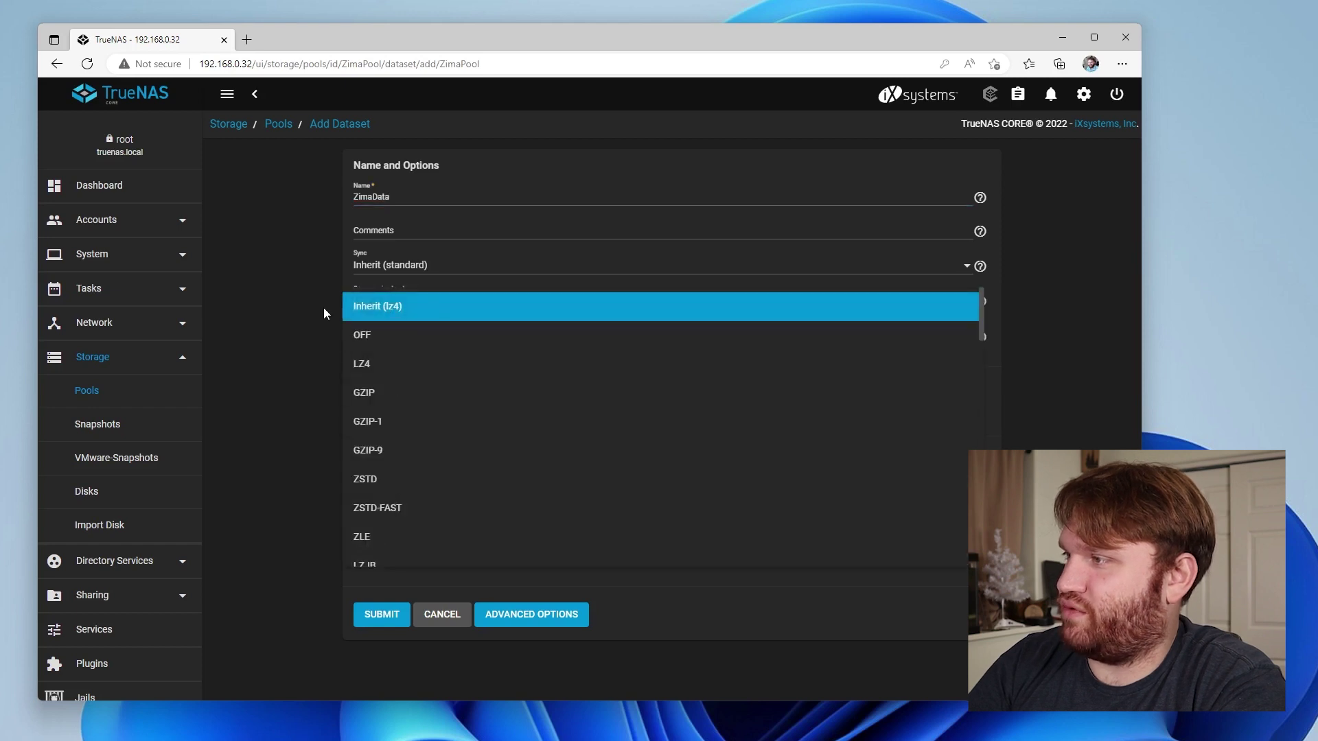
left_click(304, 310)
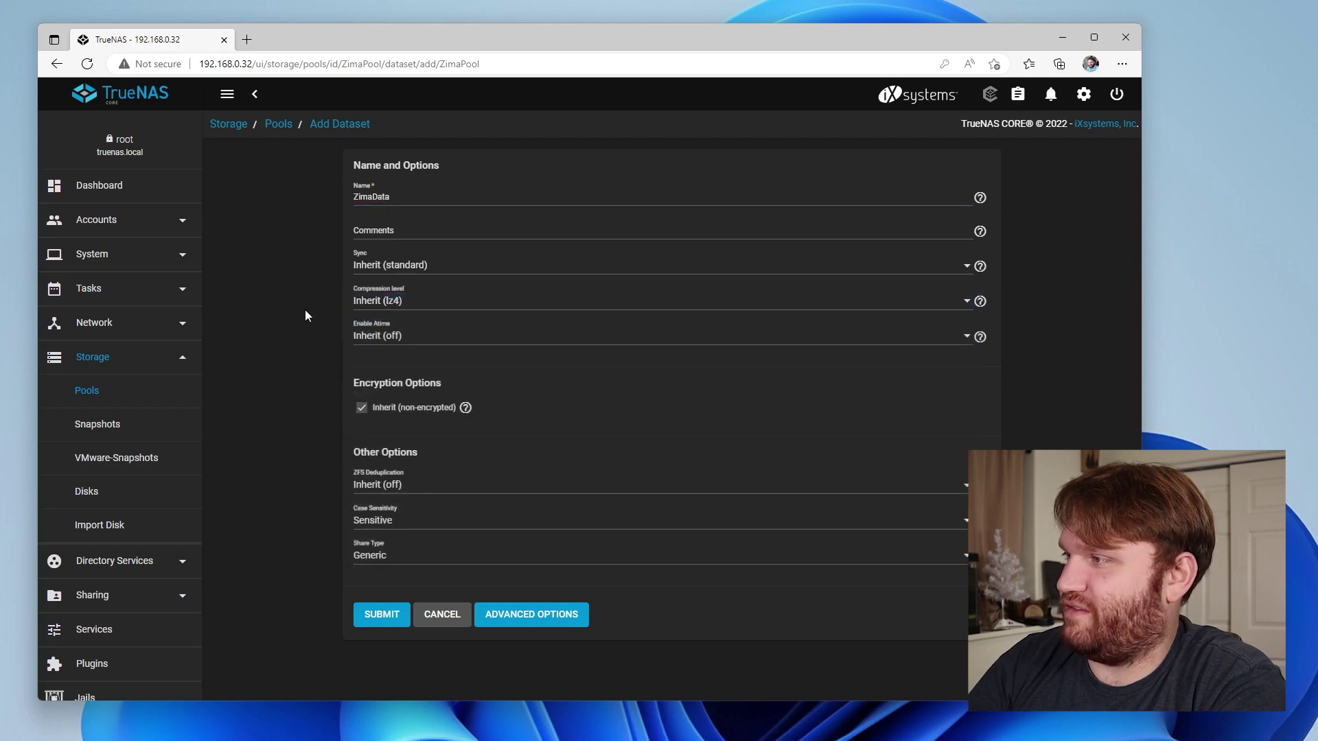
left_click(387, 618)
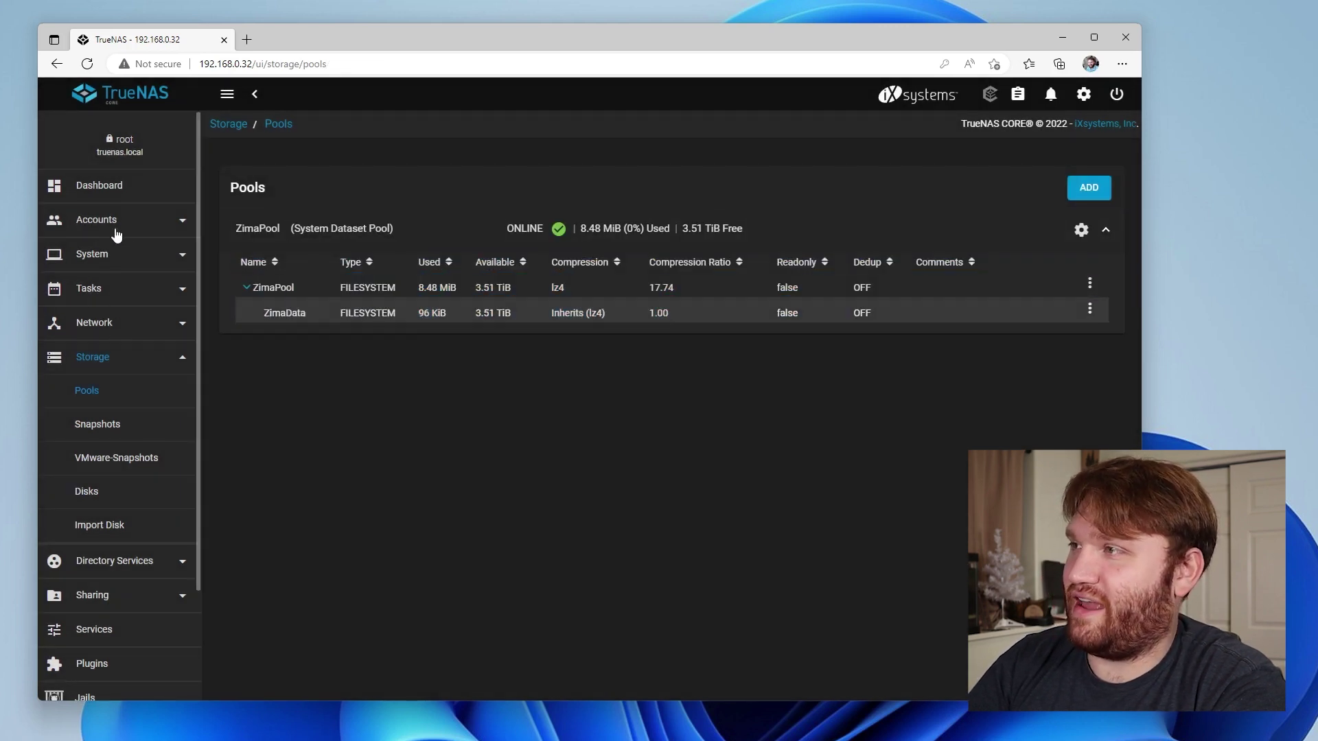
Start adding a new user under Accounts > Users and enter the user's full name
left_click(151, 223)
left_click(89, 287)
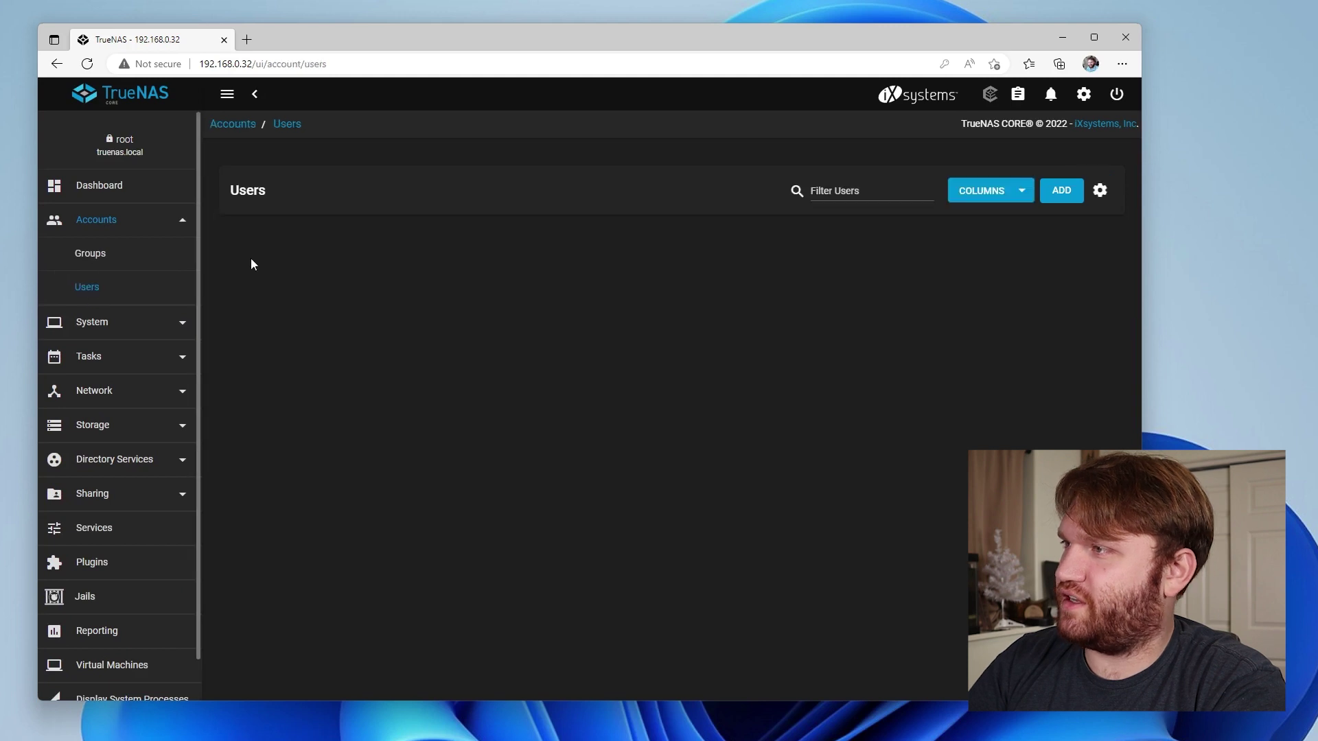
left_click(1070, 193)
left_click(393, 198)
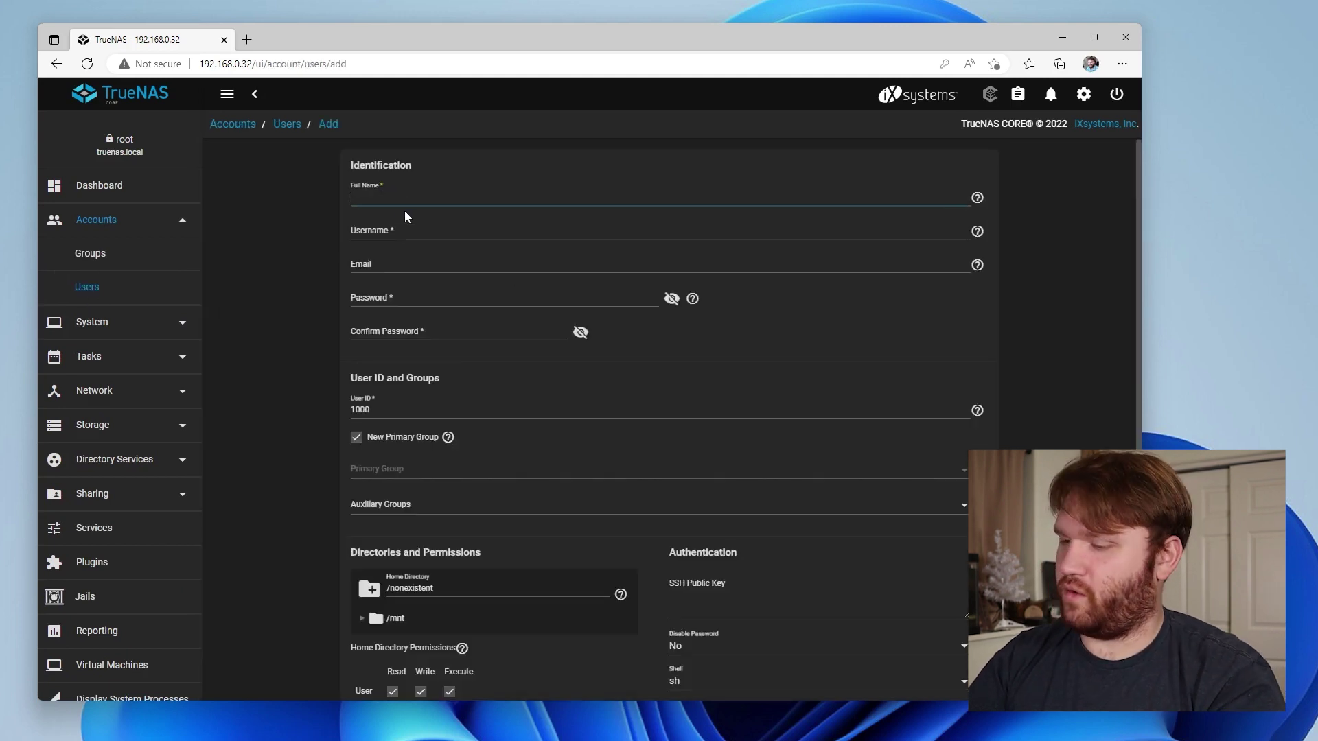
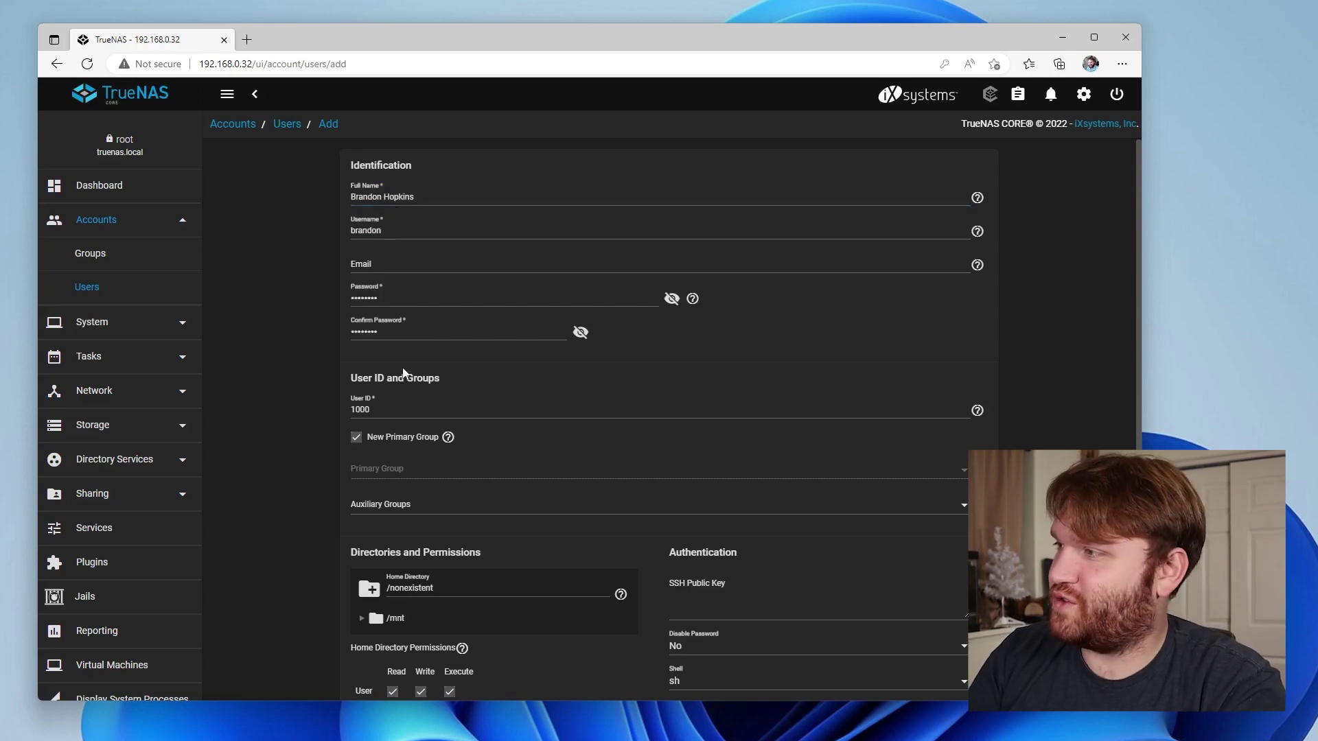
Set the home directory to /mnt/ZimaPool/ZimaData and submit the user with Samba authentication
scroll(404, 373, "down", 3)
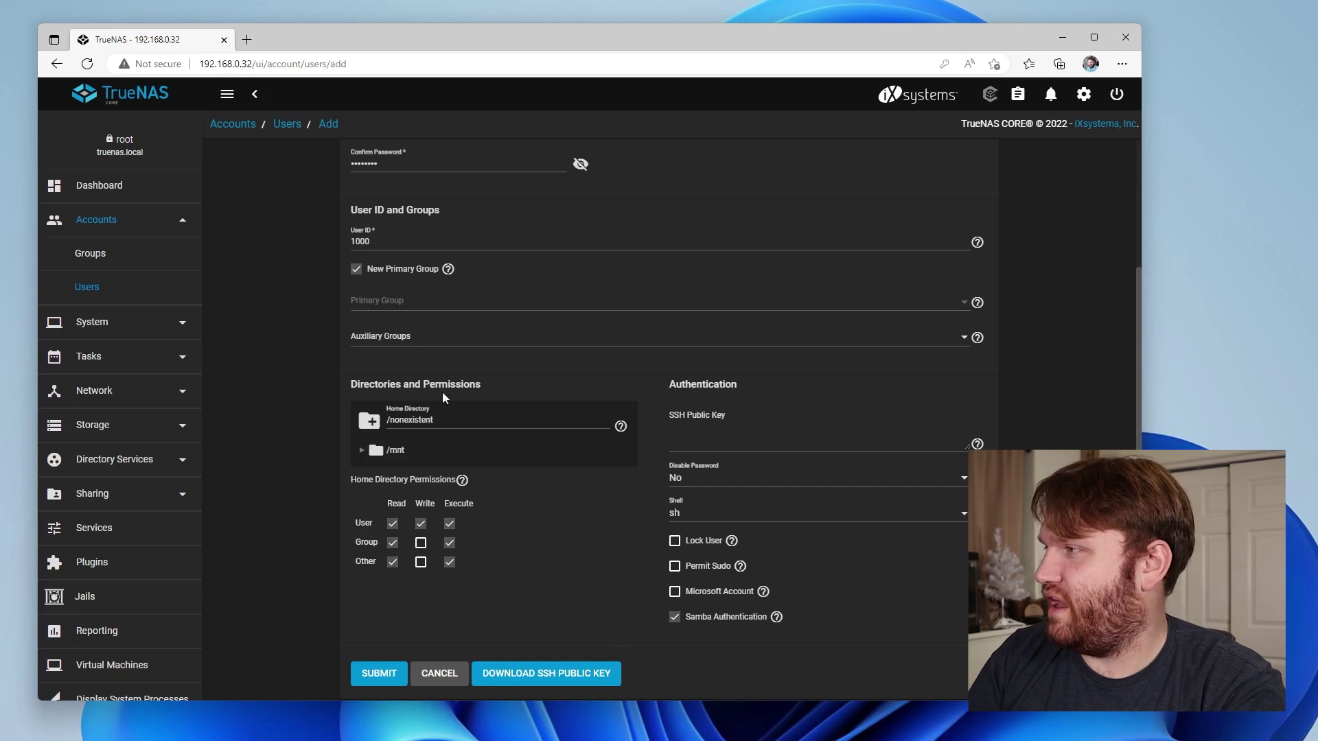
left_click(362, 450)
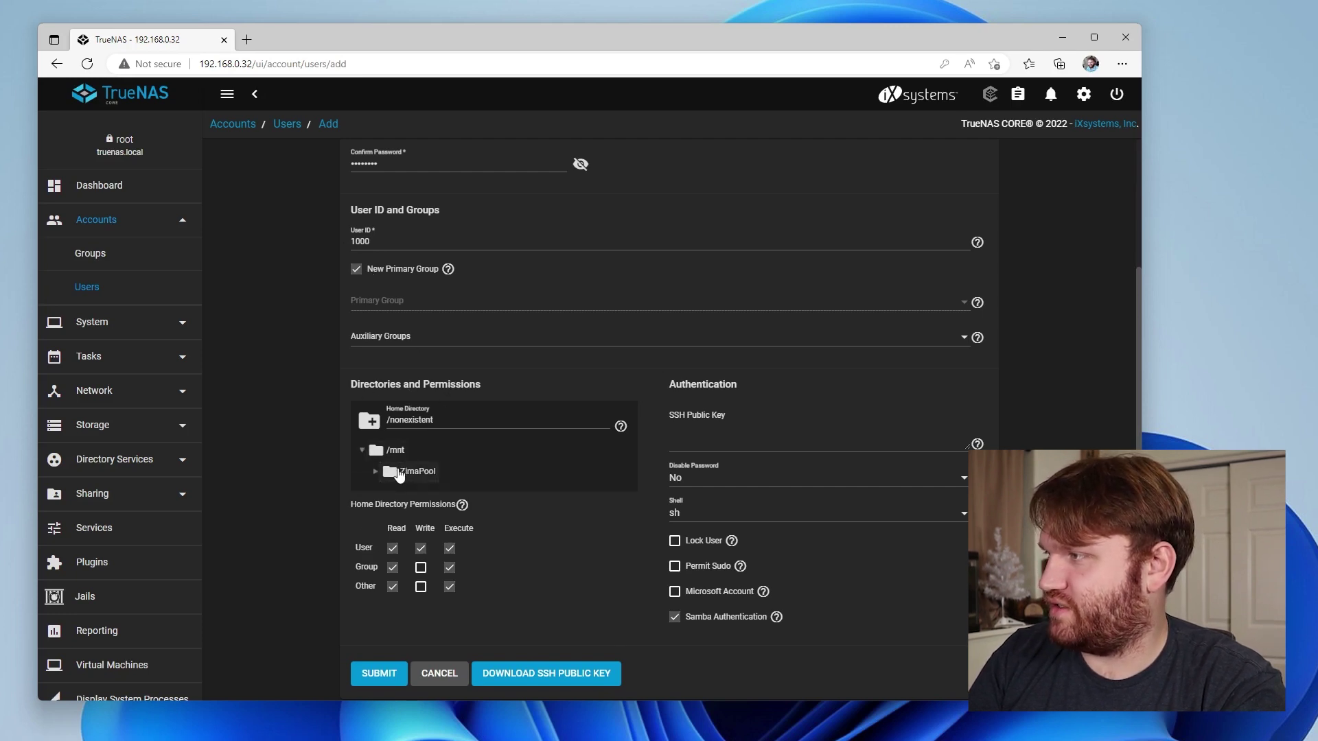
left_click(400, 474)
left_click(375, 472)
left_click(415, 493)
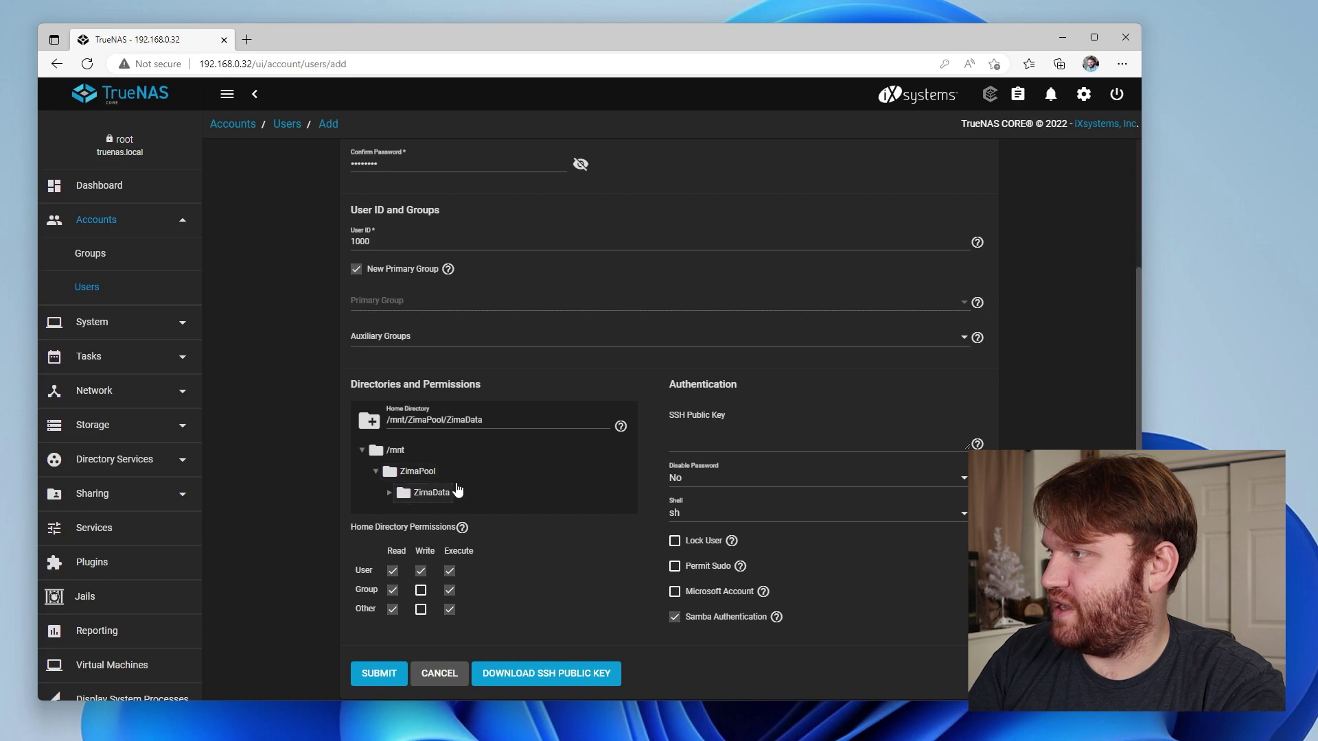
scroll(526, 574, "down", 1)
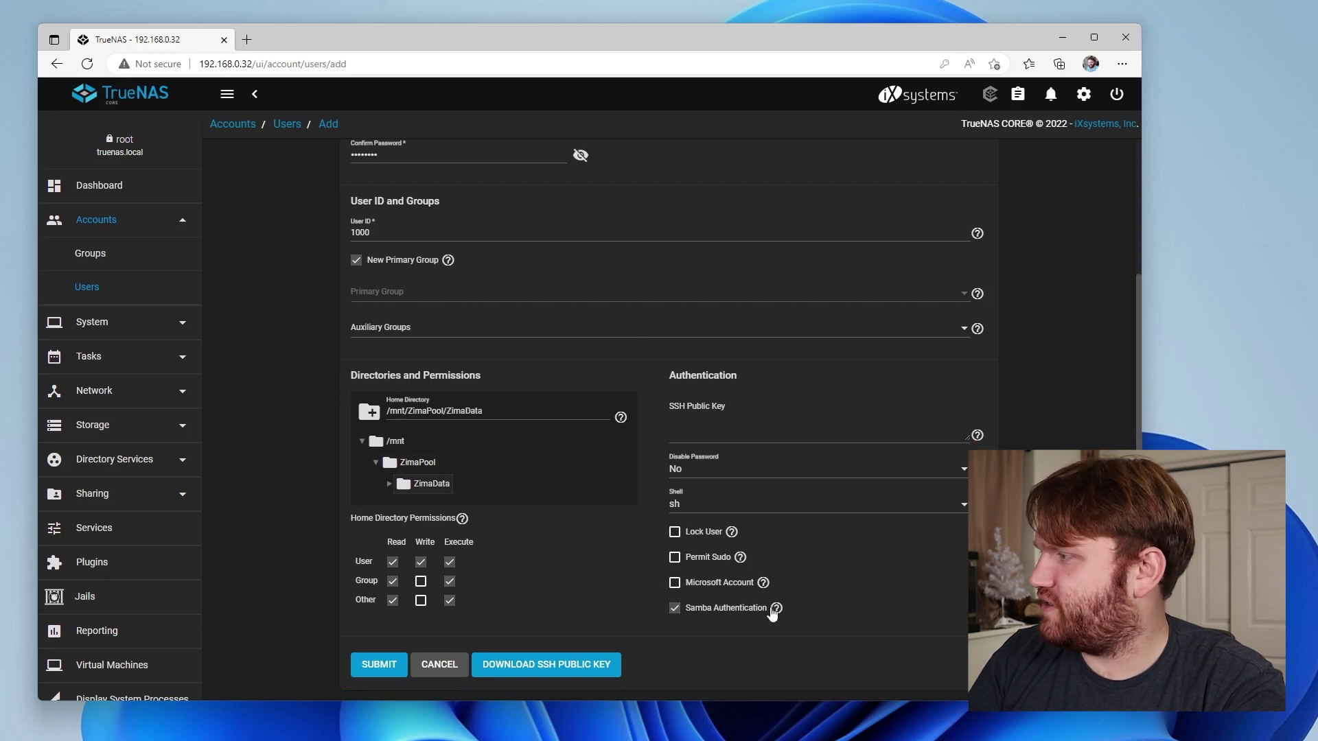
mouse_move(762, 584)
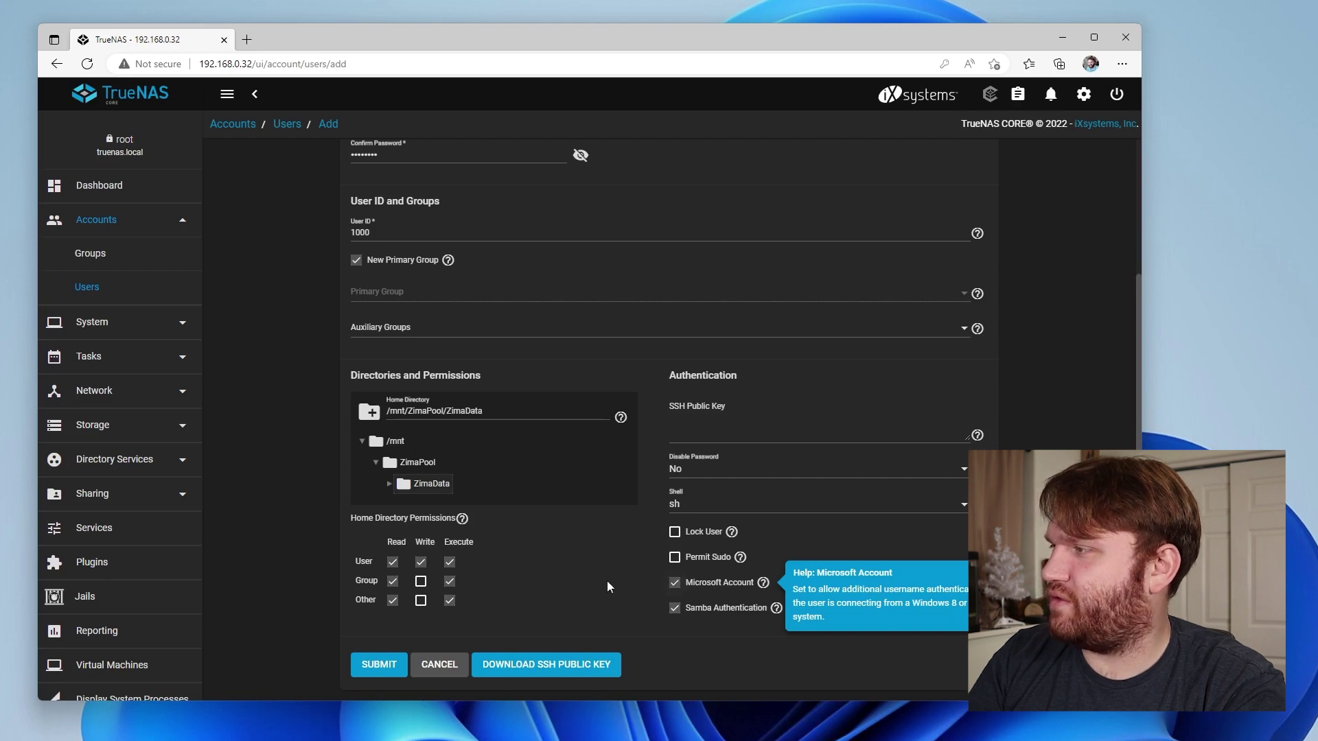
scroll(606, 581, "up", 3)
scroll(613, 581, "down", 3)
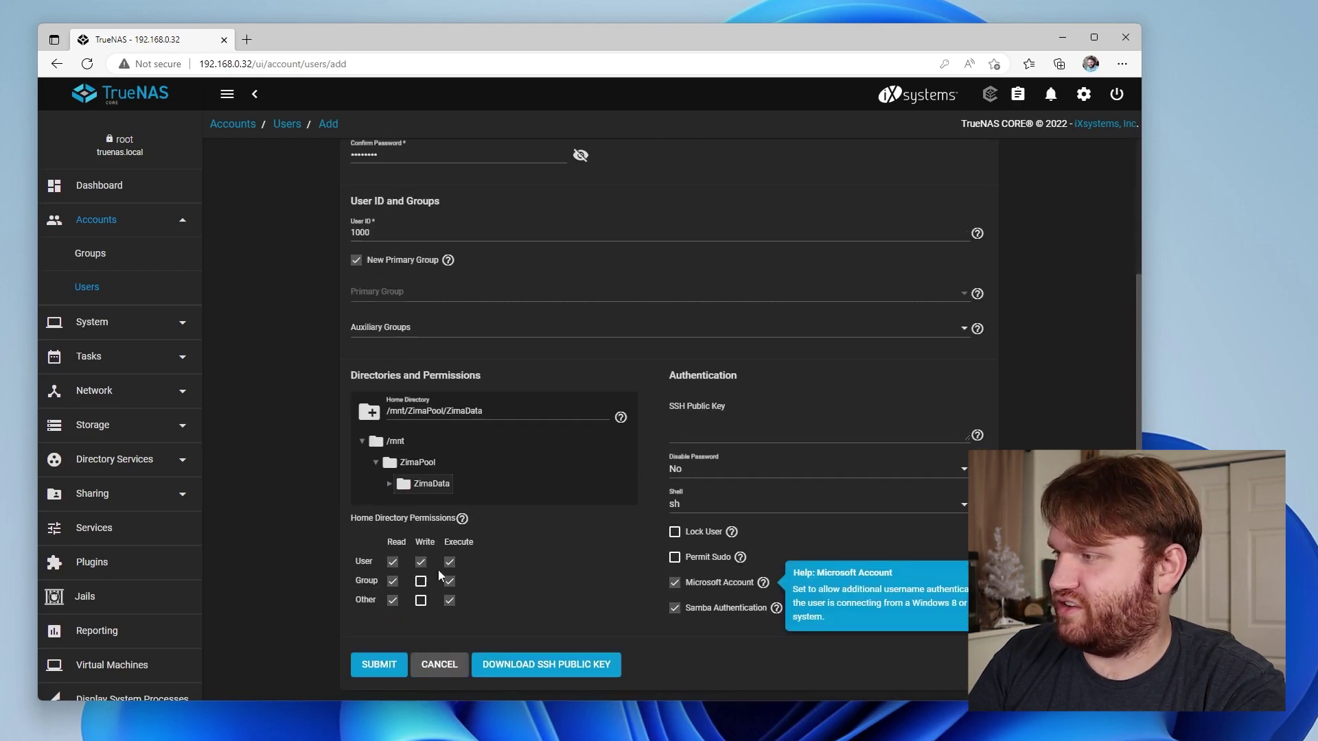
left_click(397, 667)
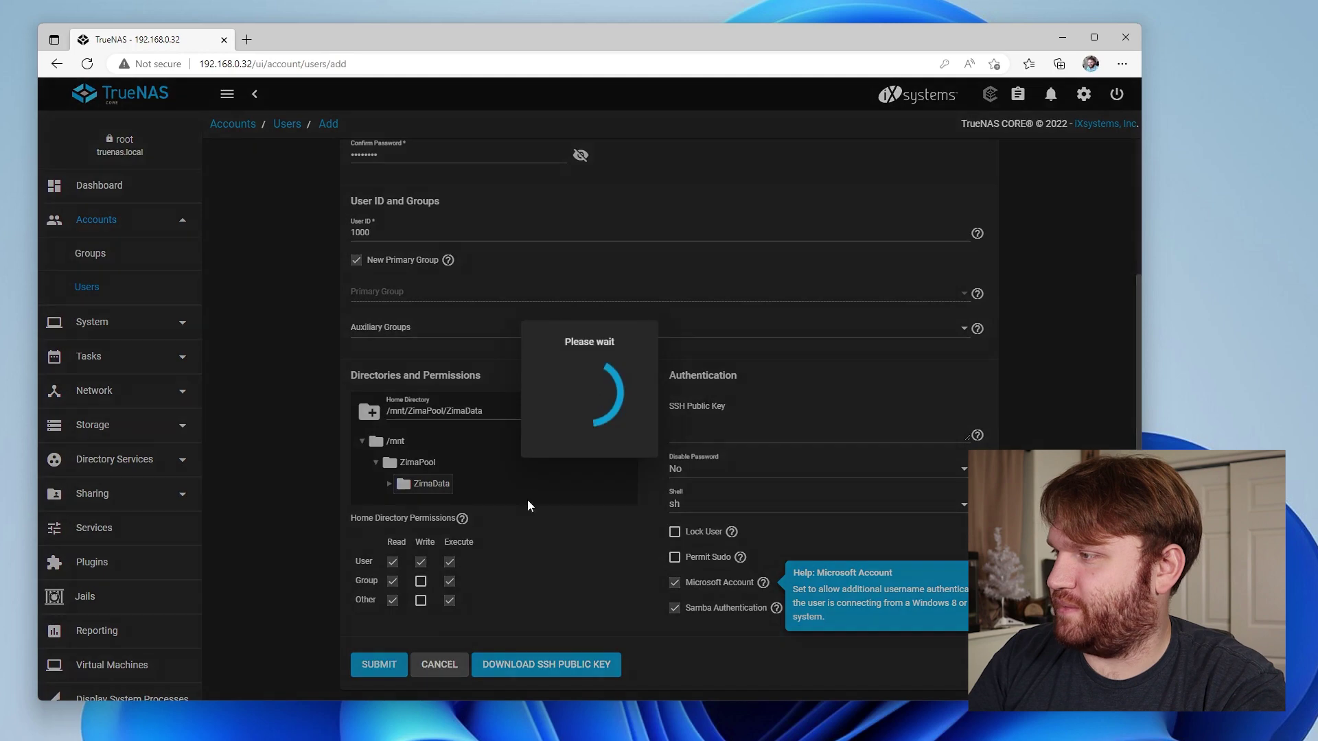
Open Edit Permissions for the ZimaData dataset from Storage > Pools
left_click(118, 426)
left_click(117, 394)
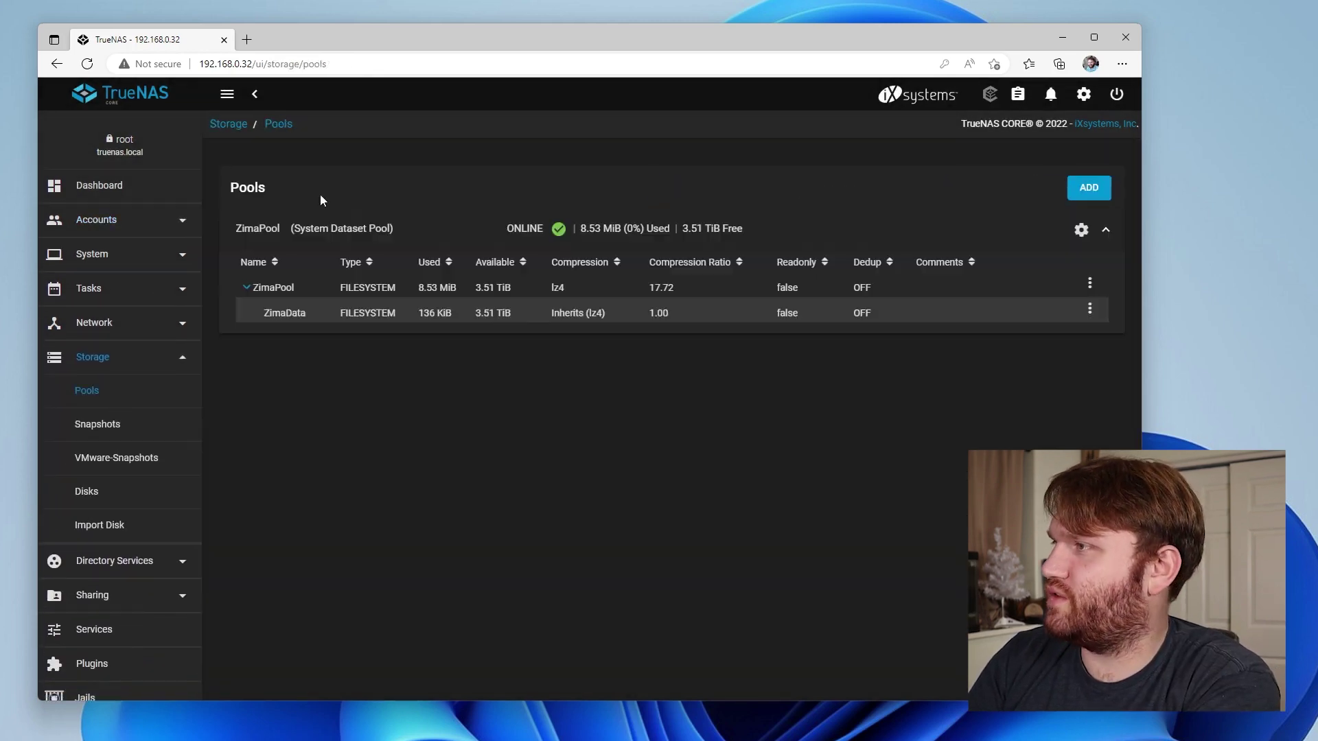
left_click(1086, 313)
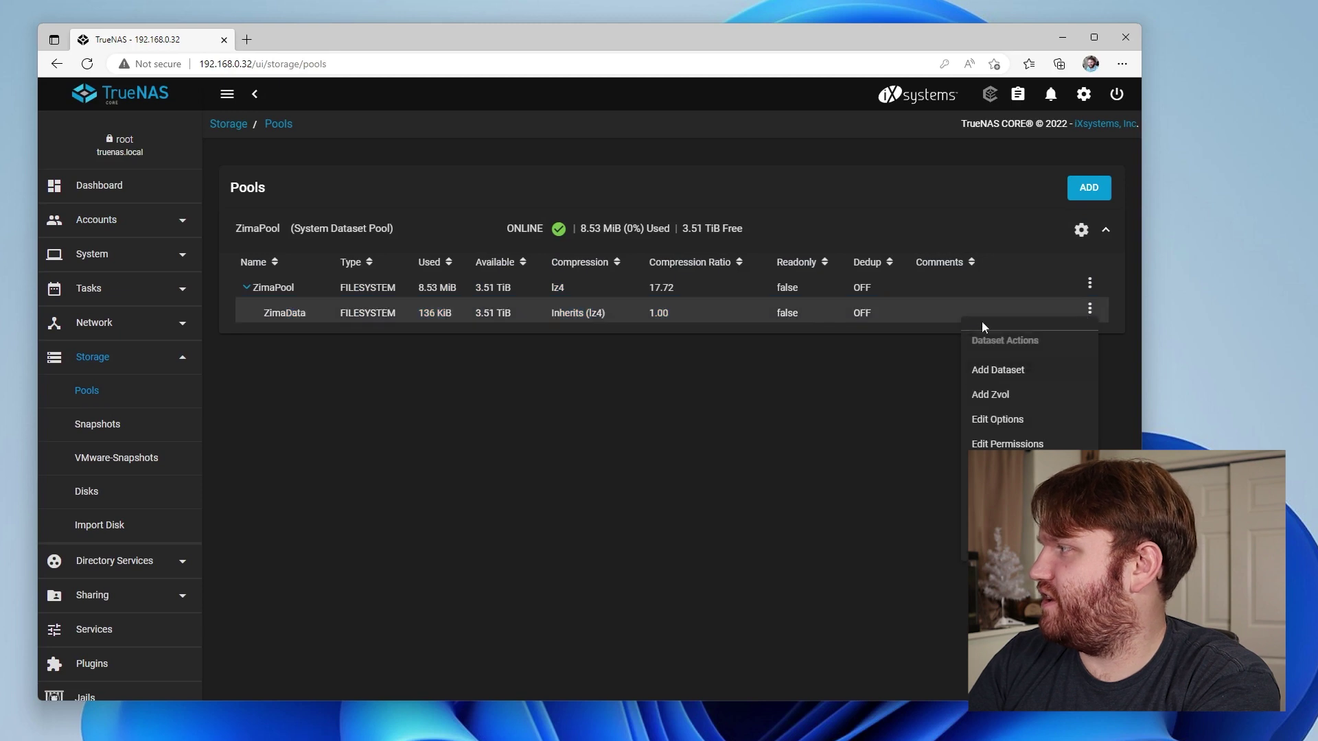
left_click(1006, 417)
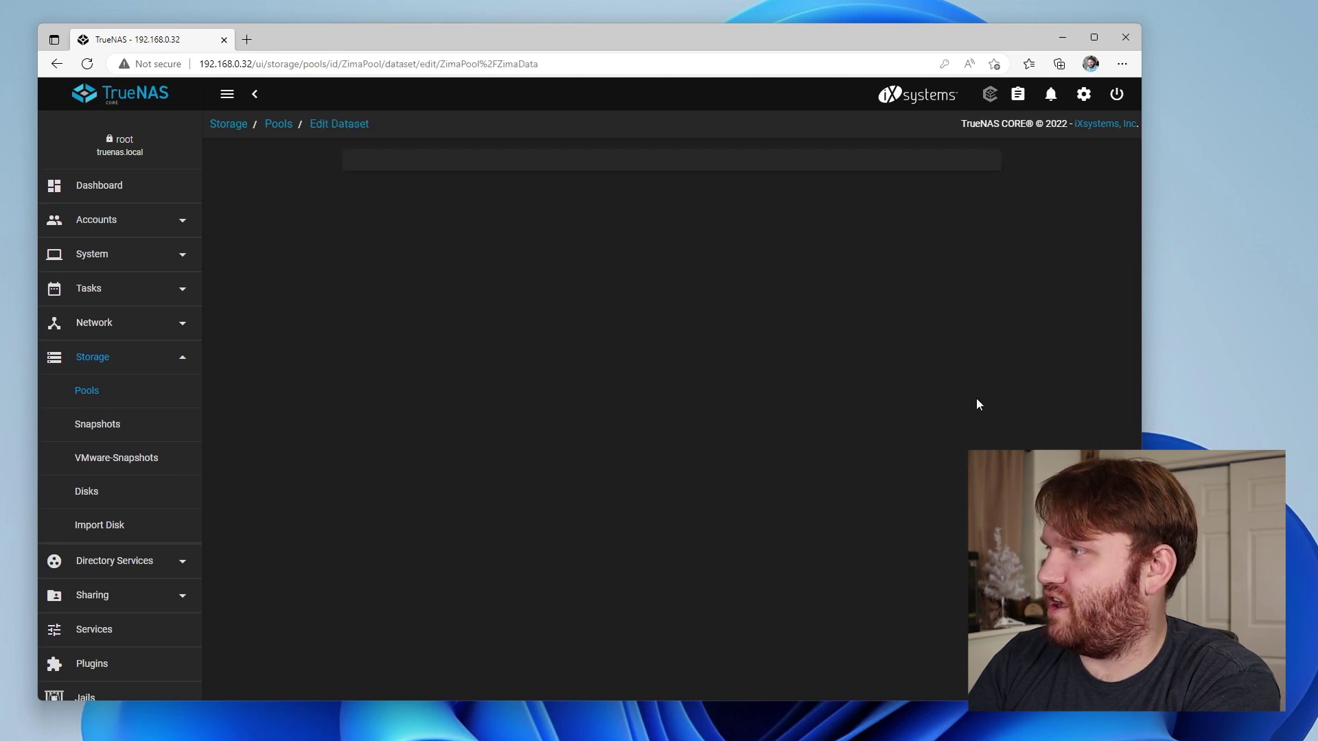
scroll(320, 352, "down", 5)
scroll(320, 359, "up", 10)
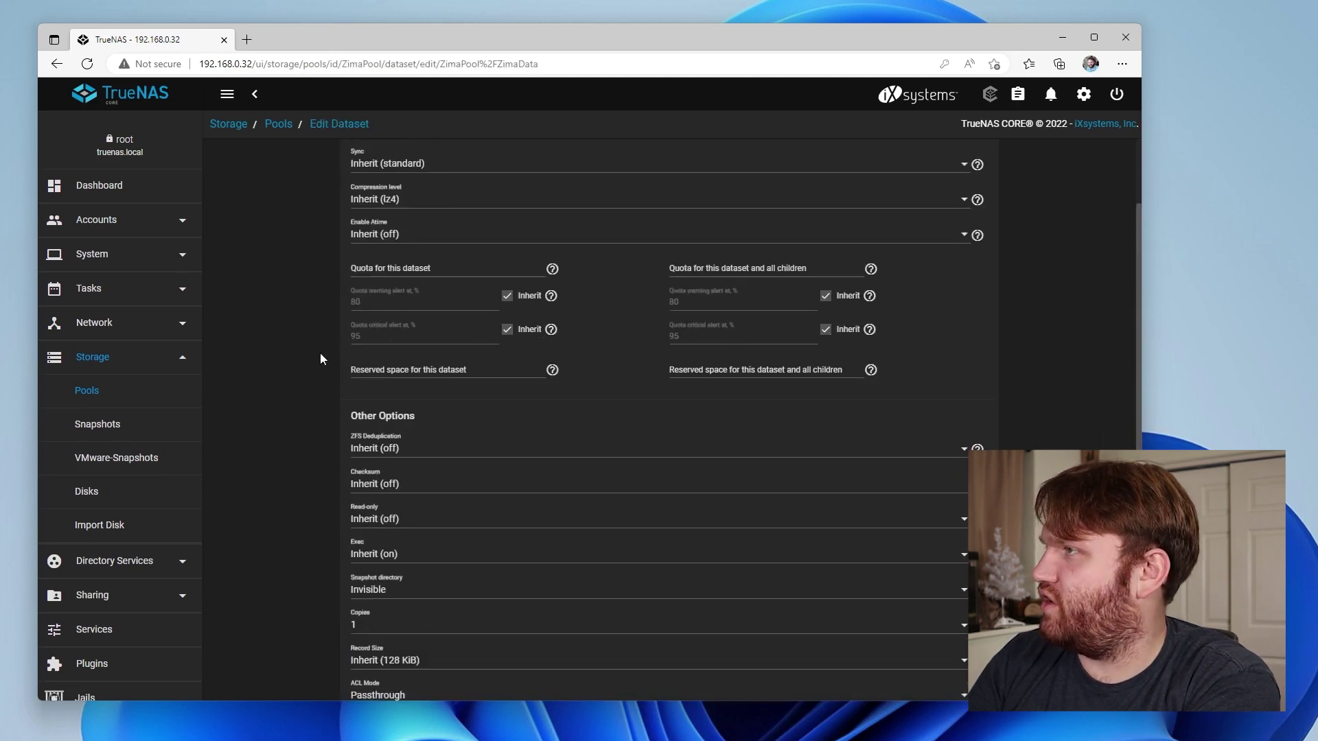
left_click(278, 124)
left_click(1088, 307)
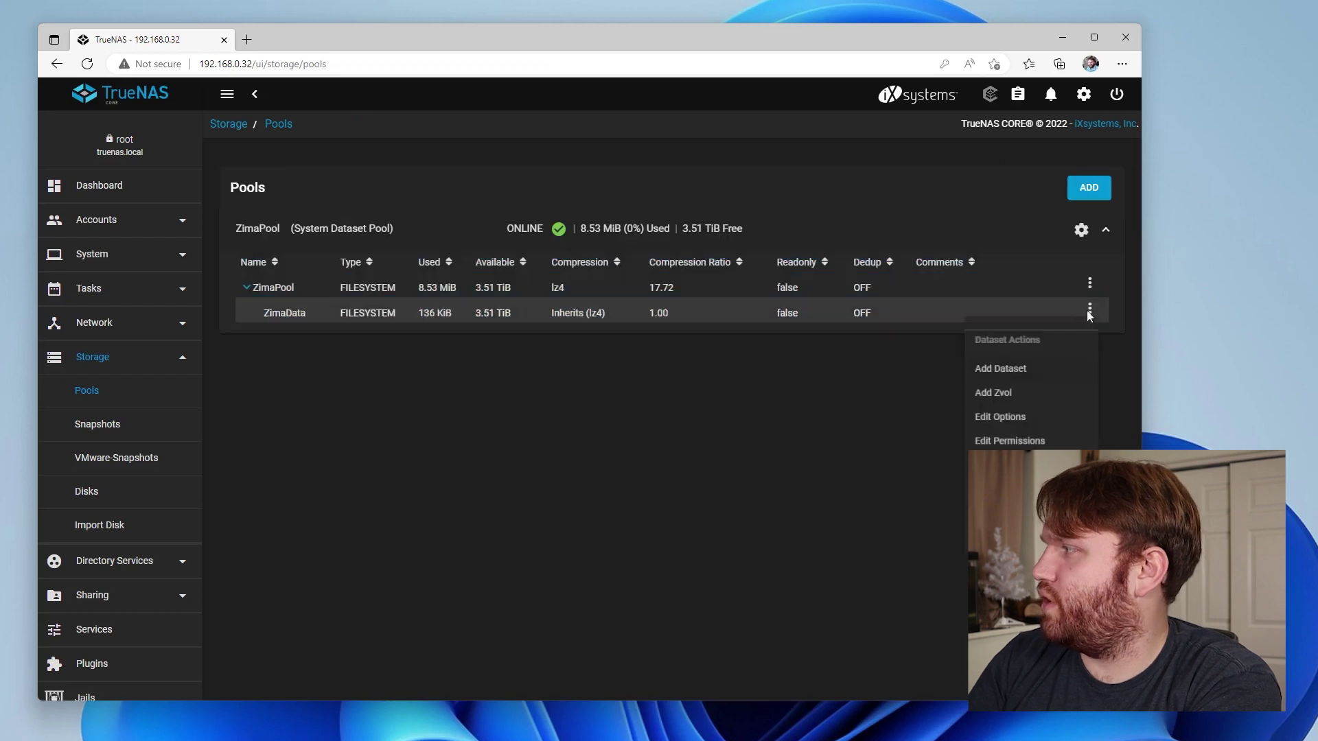
left_click(1004, 444)
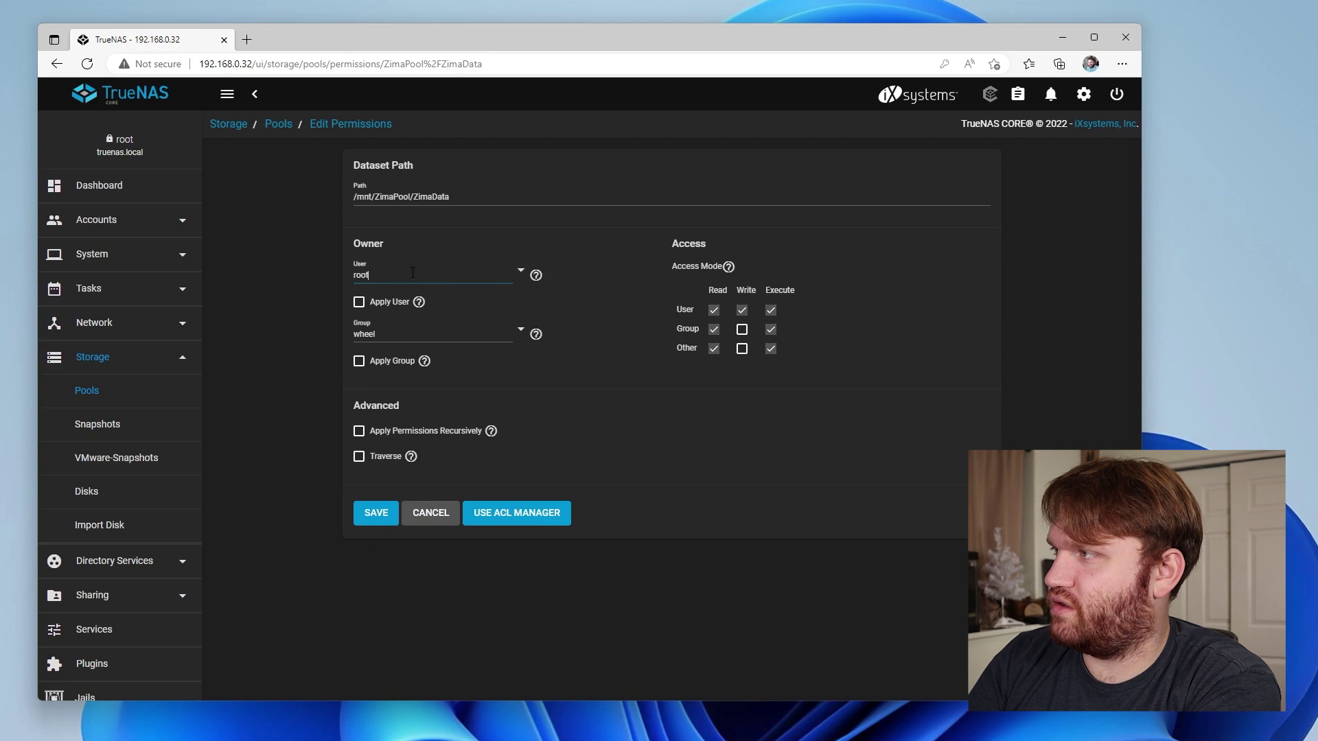
Choose the new user as Owner User, tick Apply User, and save the permissions
left_click(520, 271)
scroll(579, 355, "down", 15)
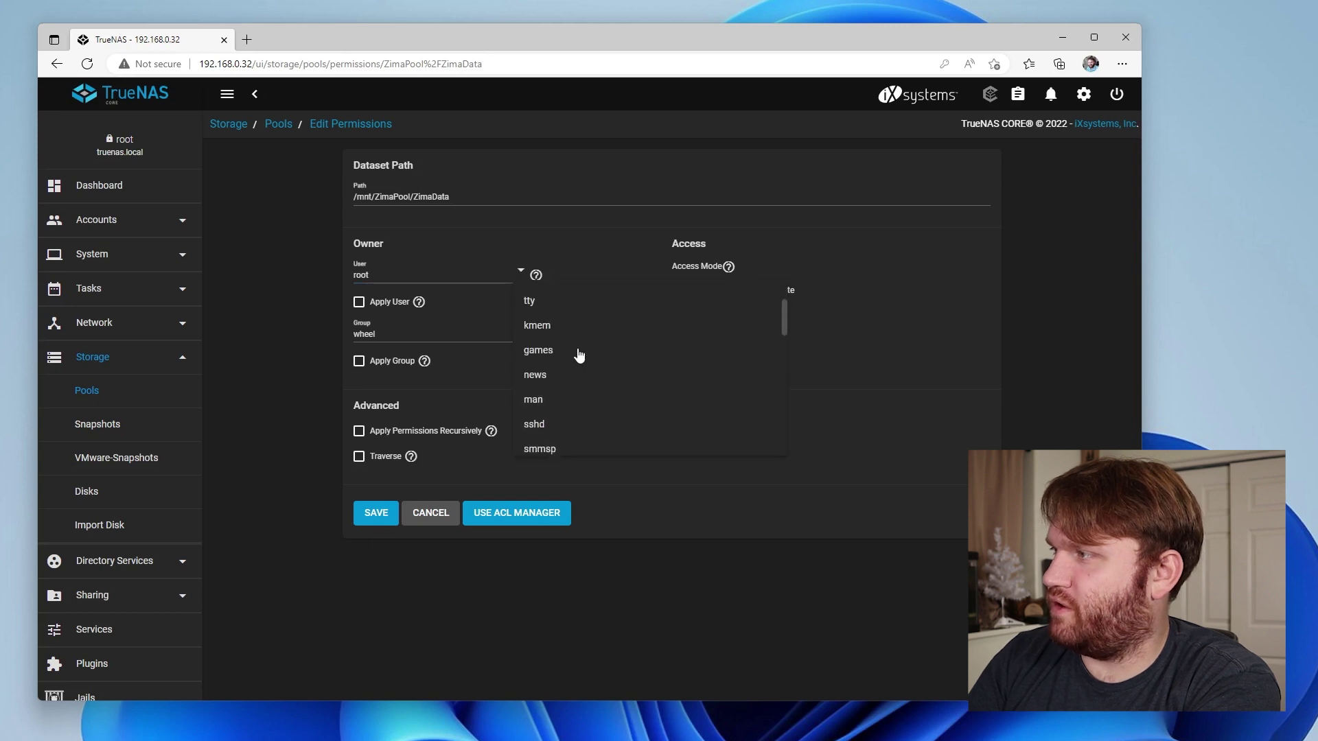
left_click(545, 442)
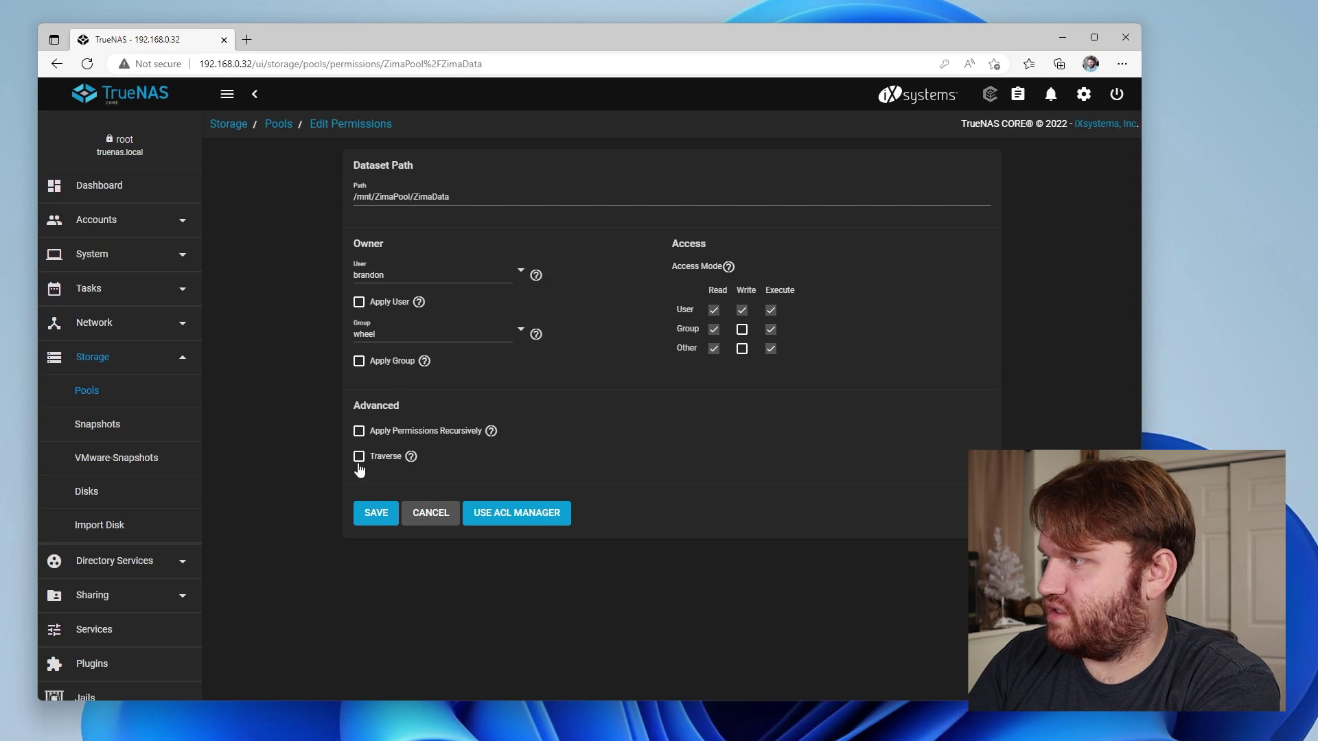
left_click(388, 518)
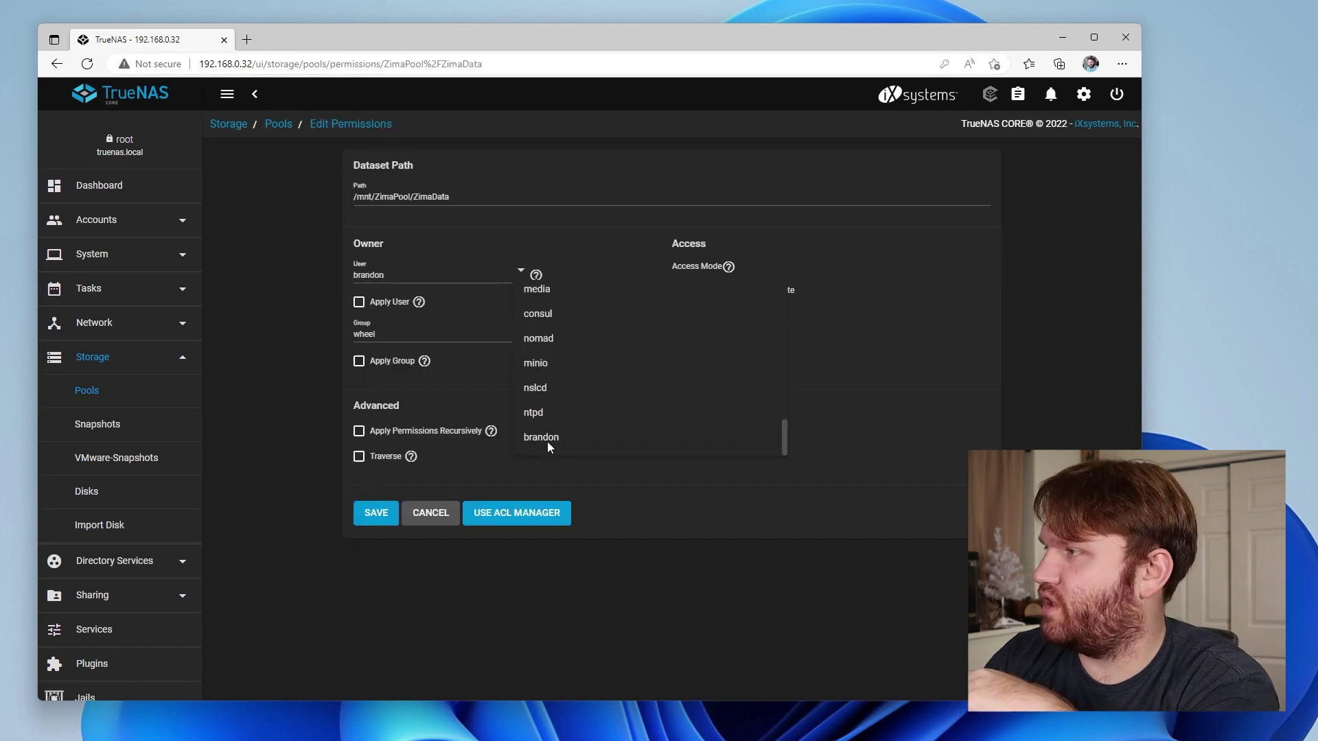
left_click(546, 442)
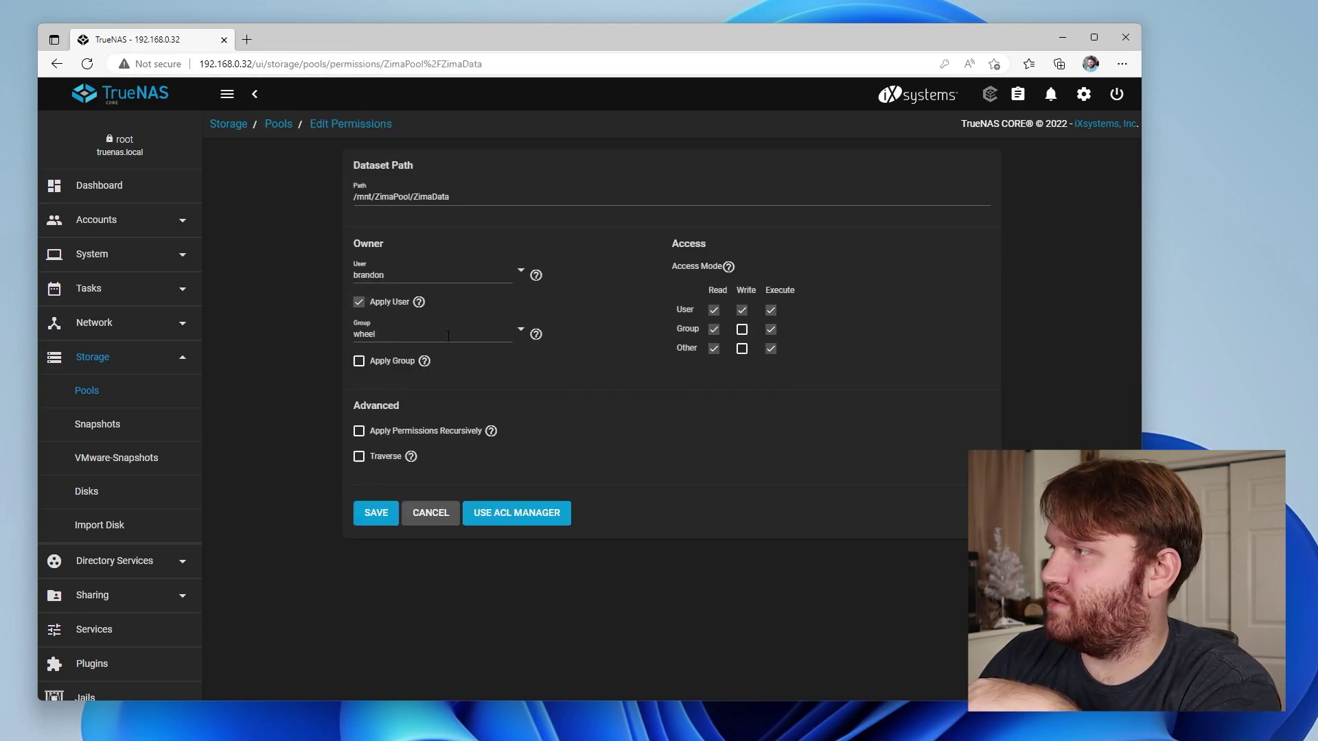
left_click(389, 361)
left_click(366, 514)
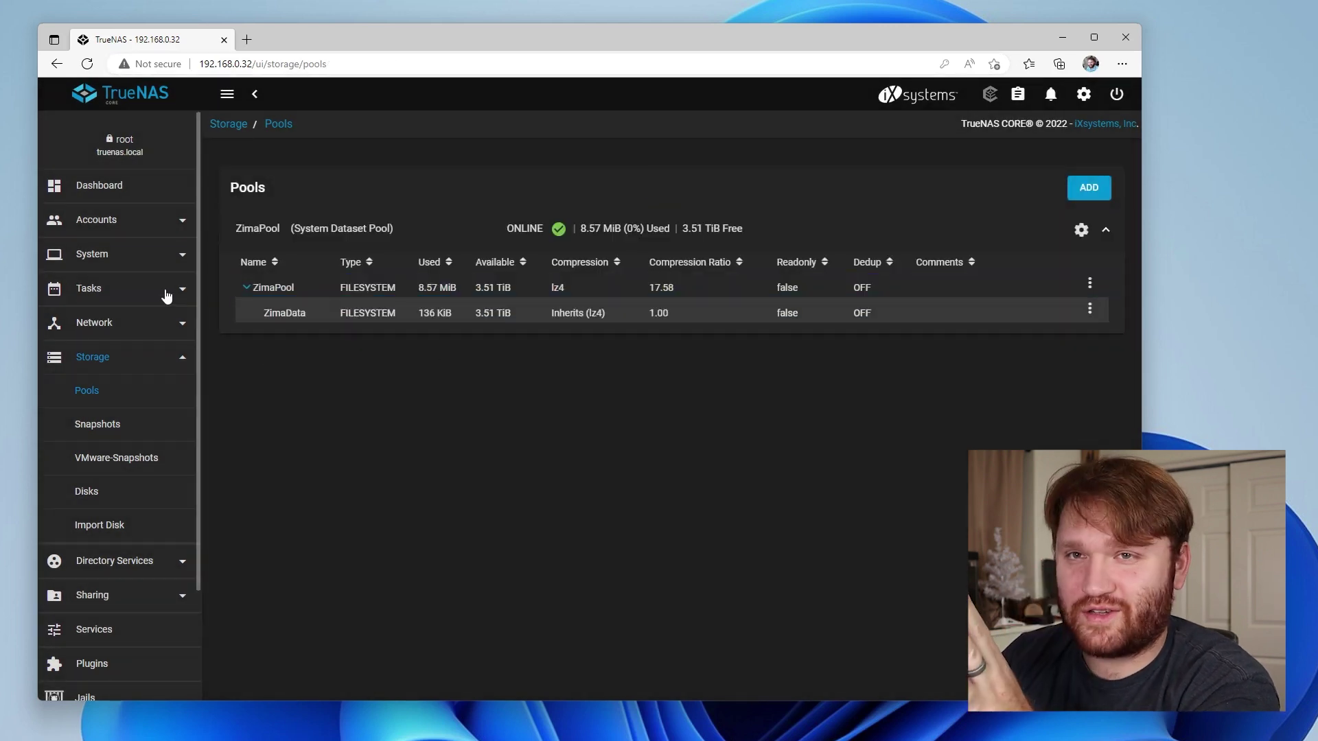
Add a Windows (SMB) share with path /mnt/ZimaPool/ZimaData and submit it
scroll(127, 343, "down", 3)
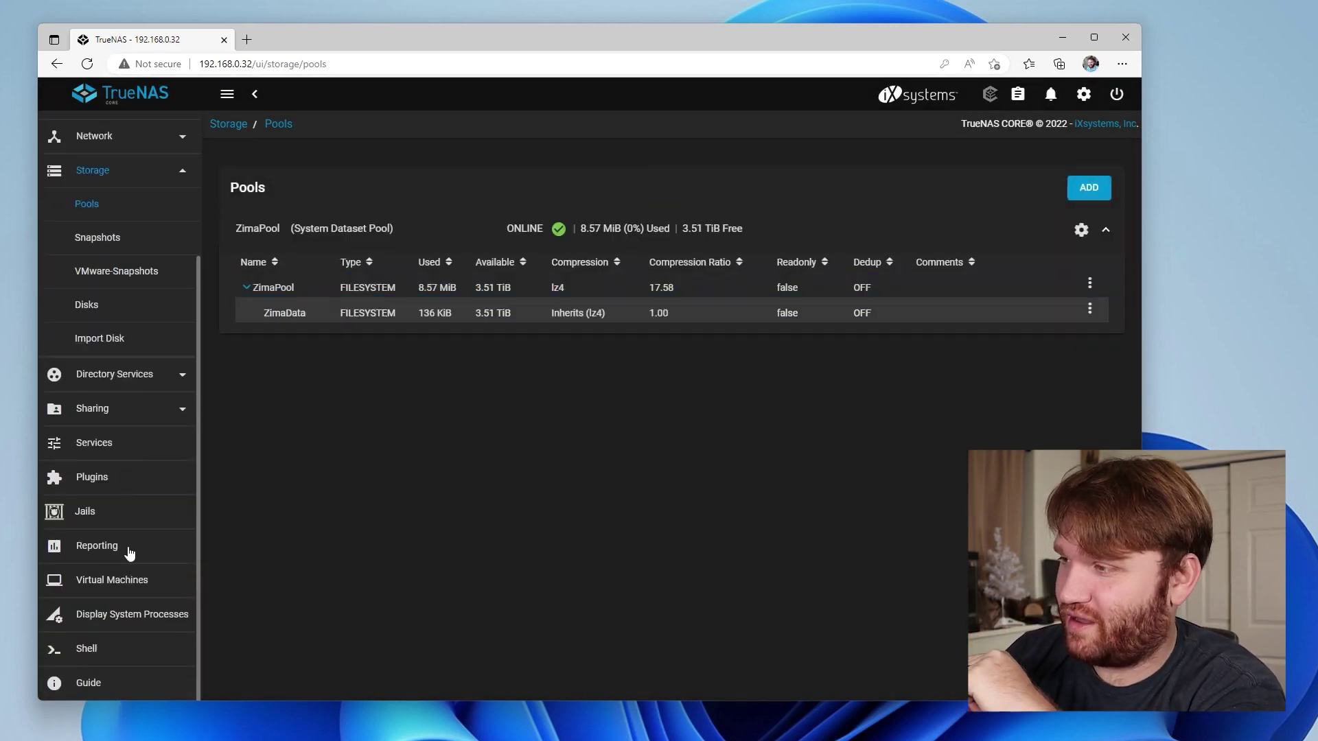
left_click(126, 409)
left_click(122, 410)
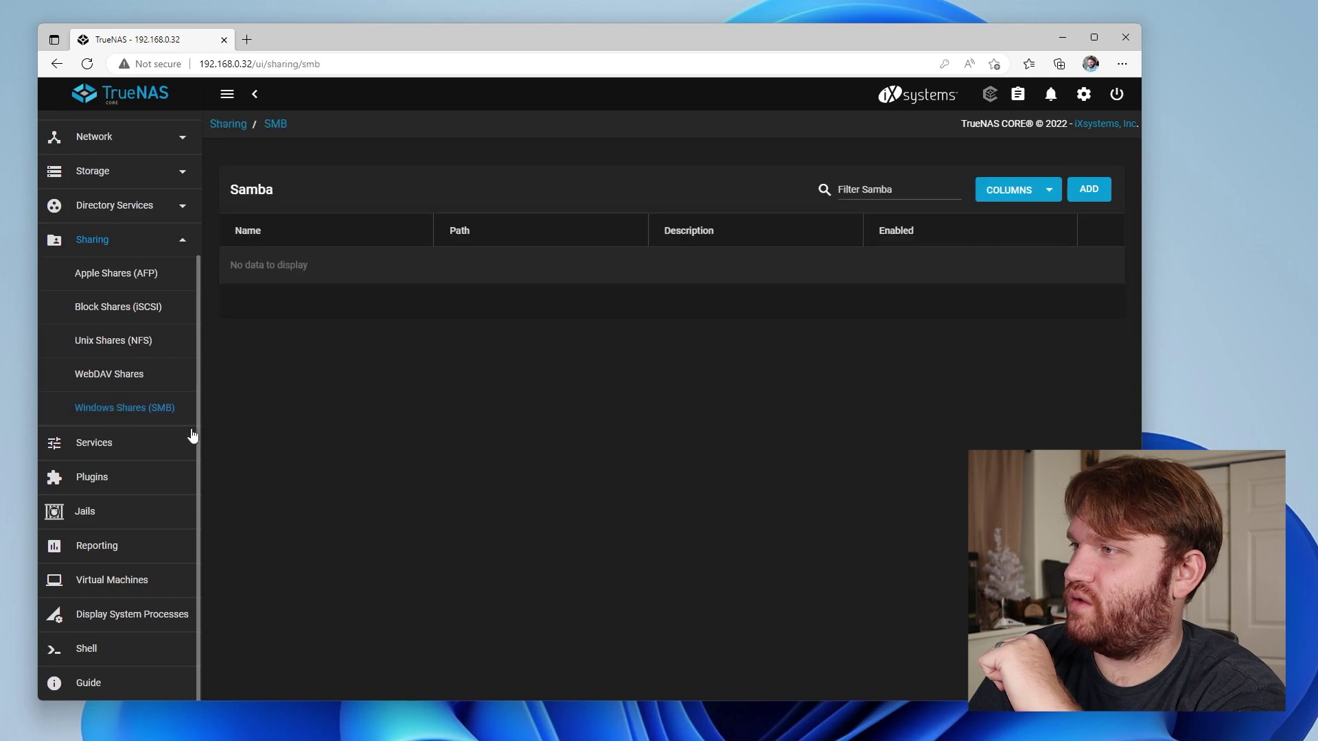
left_click(1082, 204)
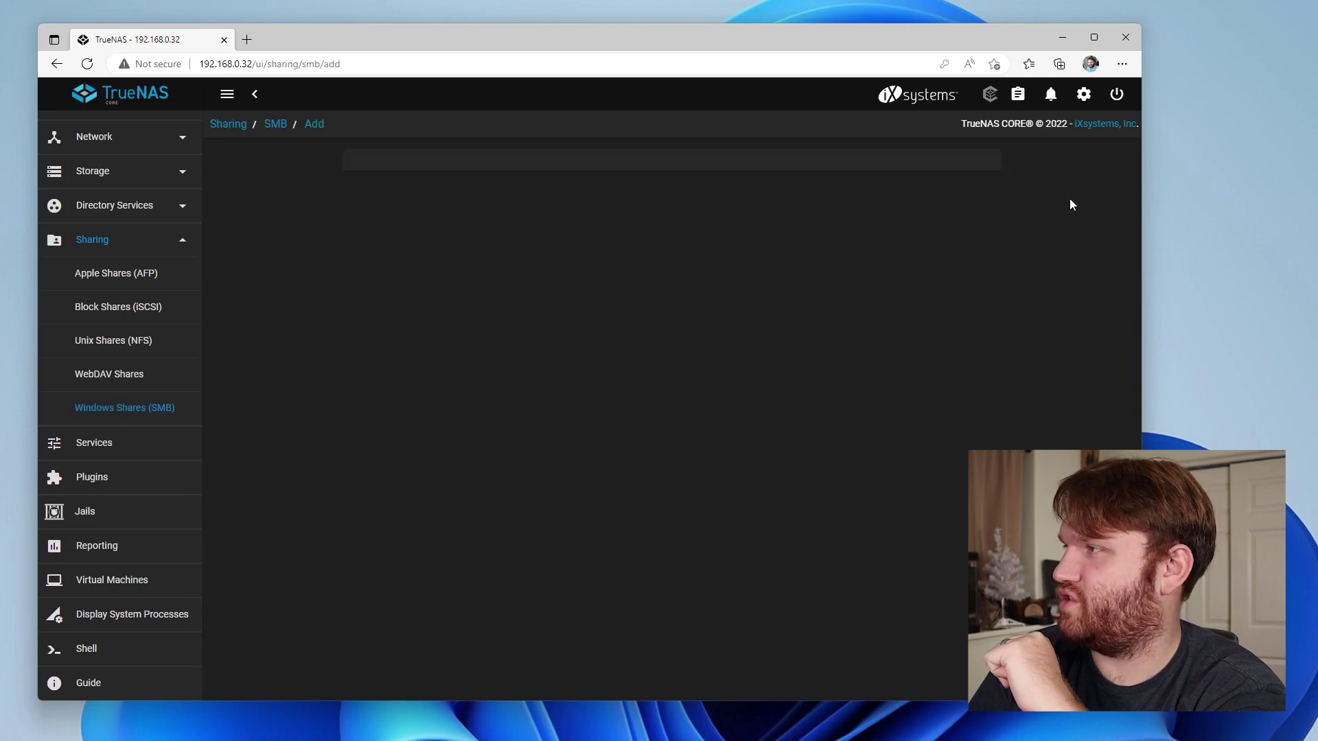
left_click(365, 233)
left_click(378, 254)
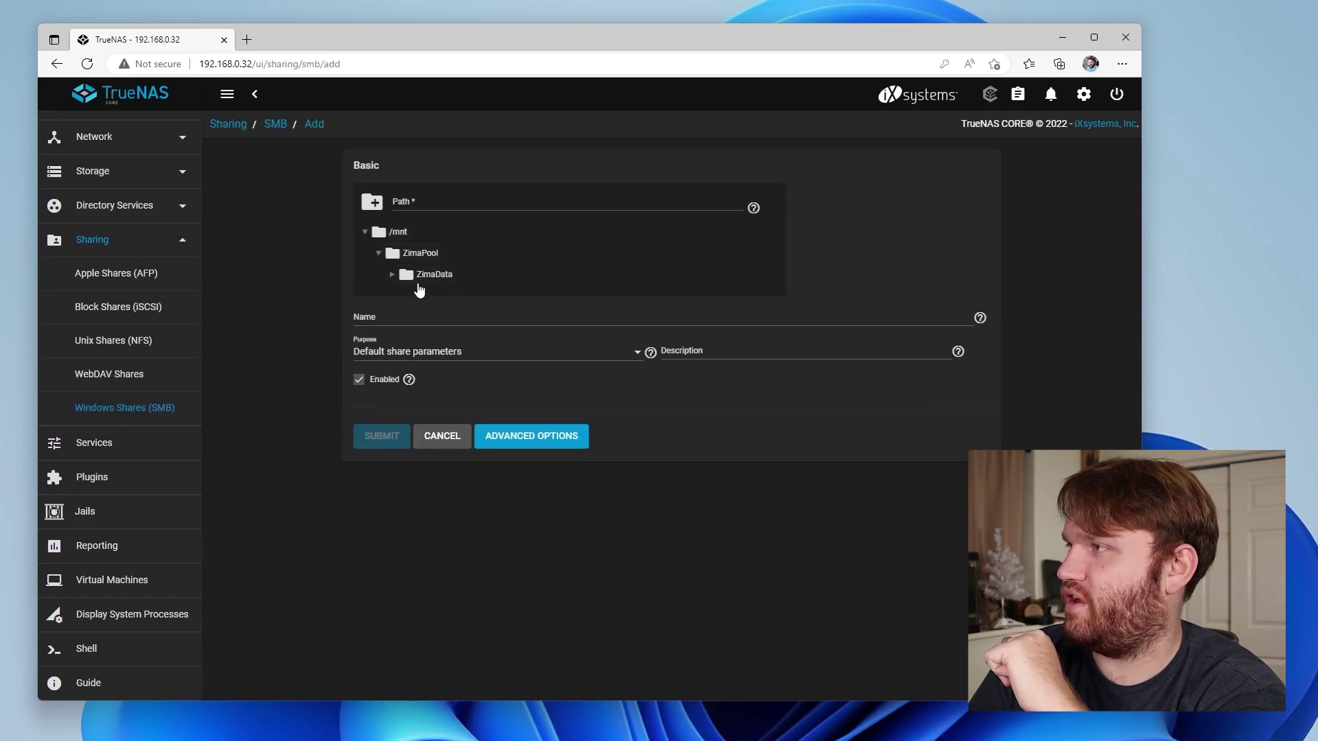
left_click(433, 275)
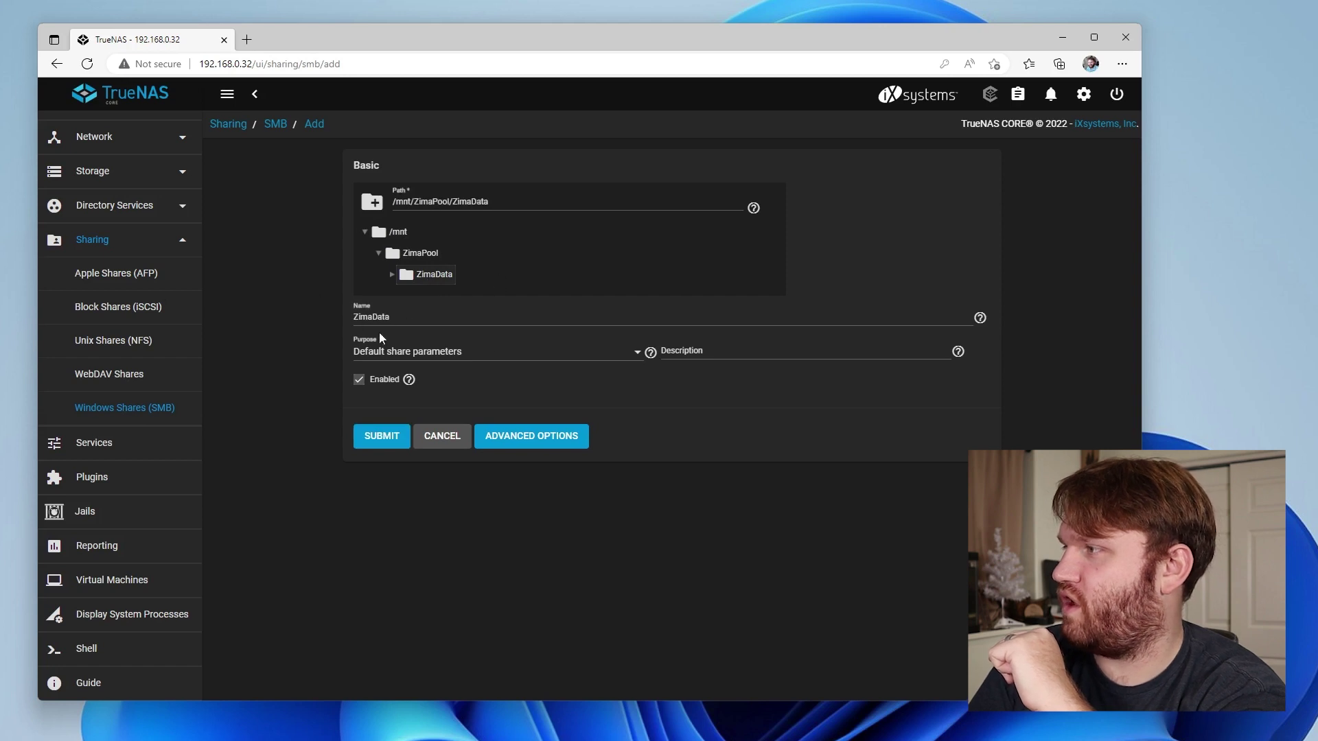
left_click(393, 440)
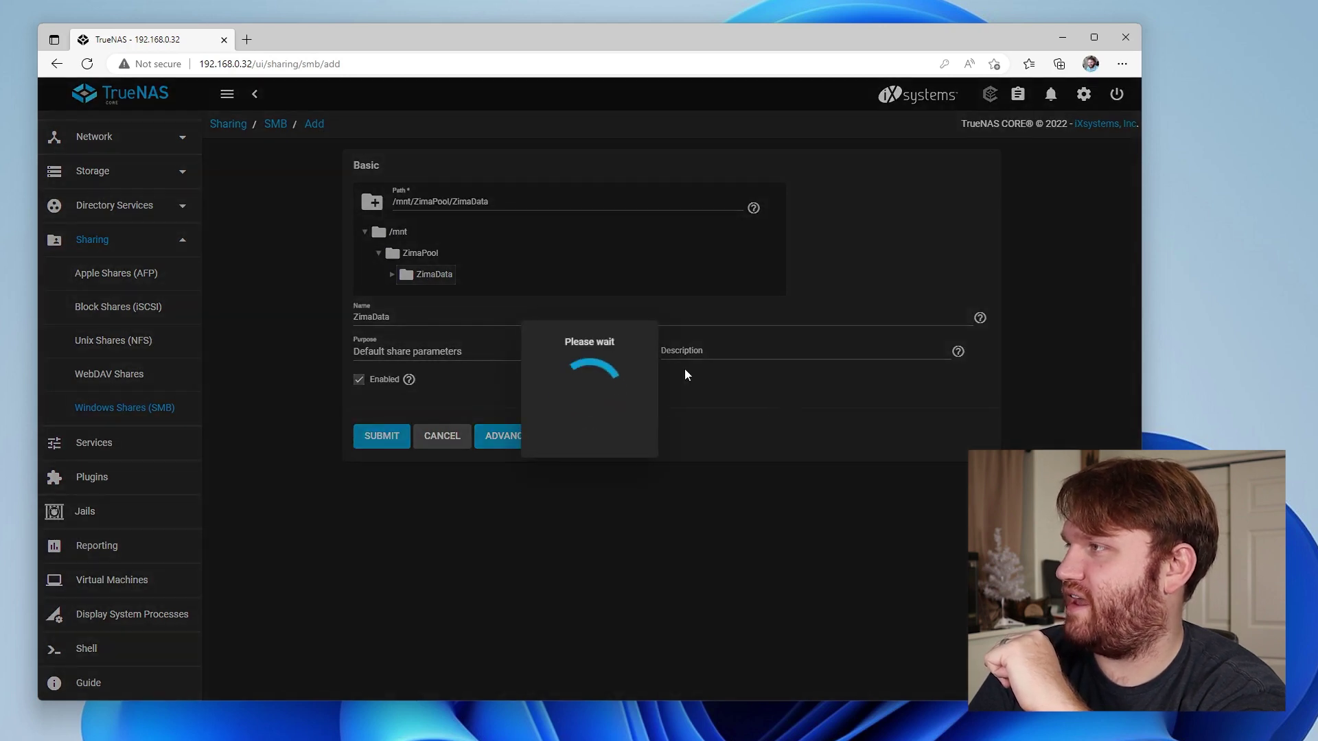
Configure the share's ACL now using the RESTRICTED preset and save it
left_click(622, 426)
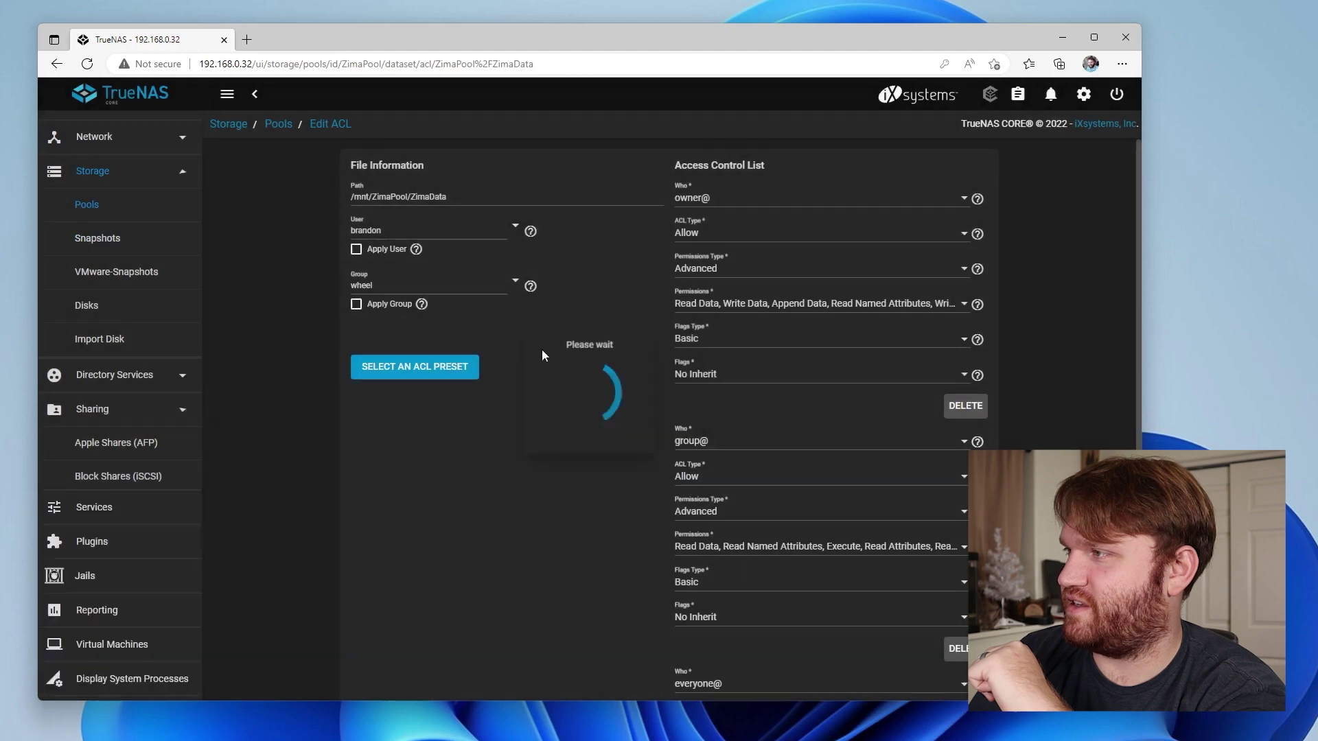
left_click(585, 432)
left_click(598, 458)
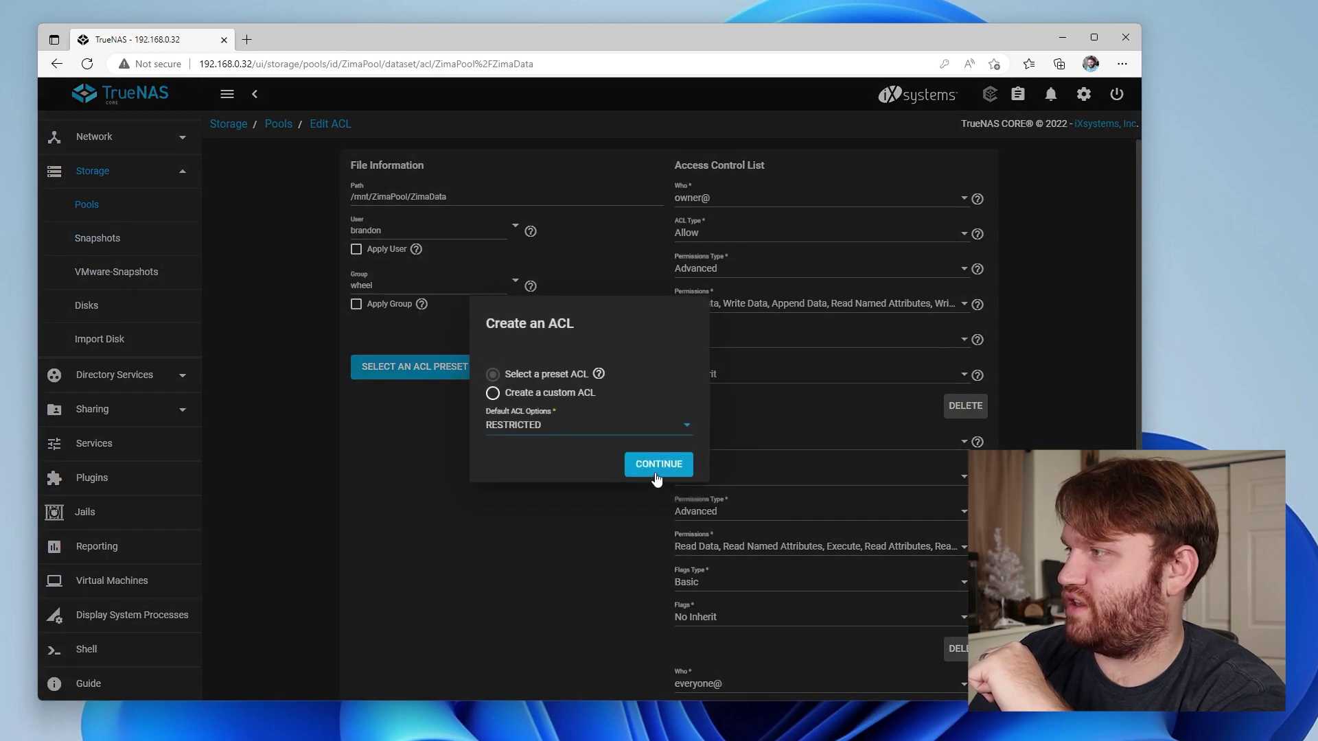
left_click(659, 465)
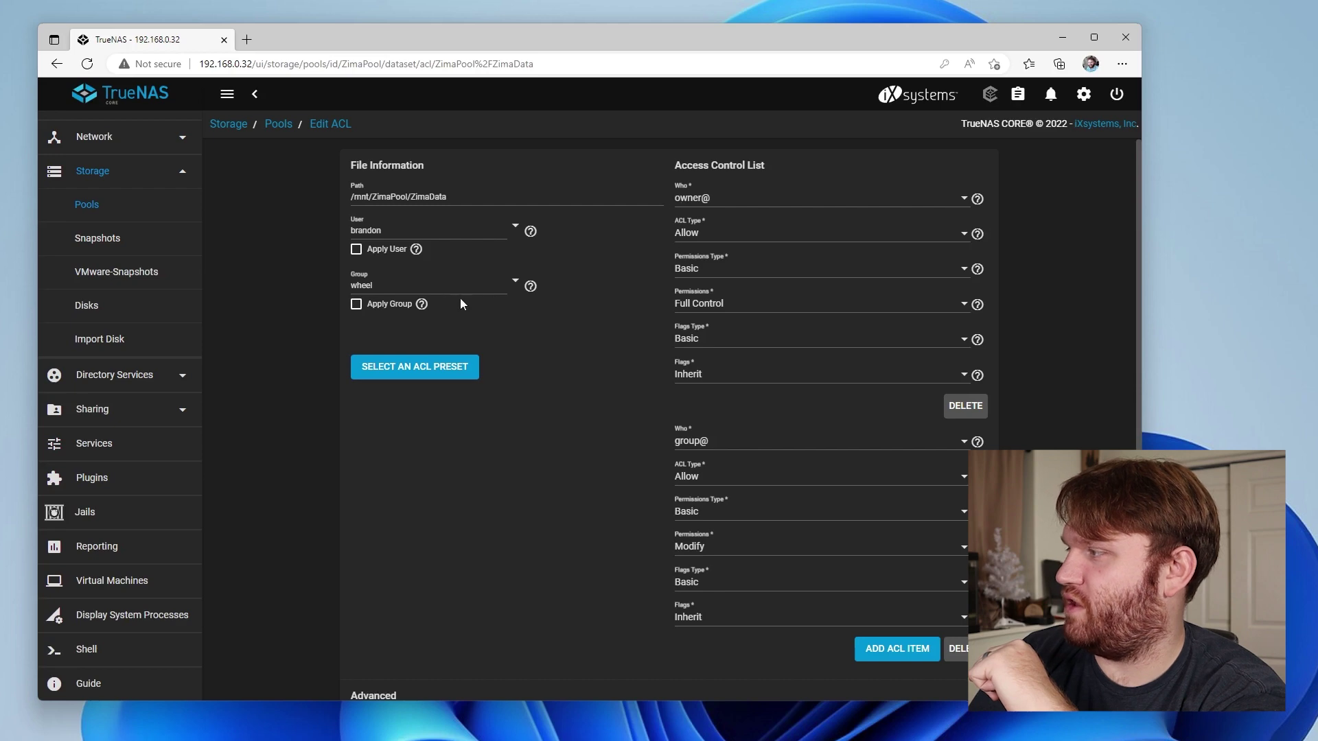
scroll(562, 546, "down", 2)
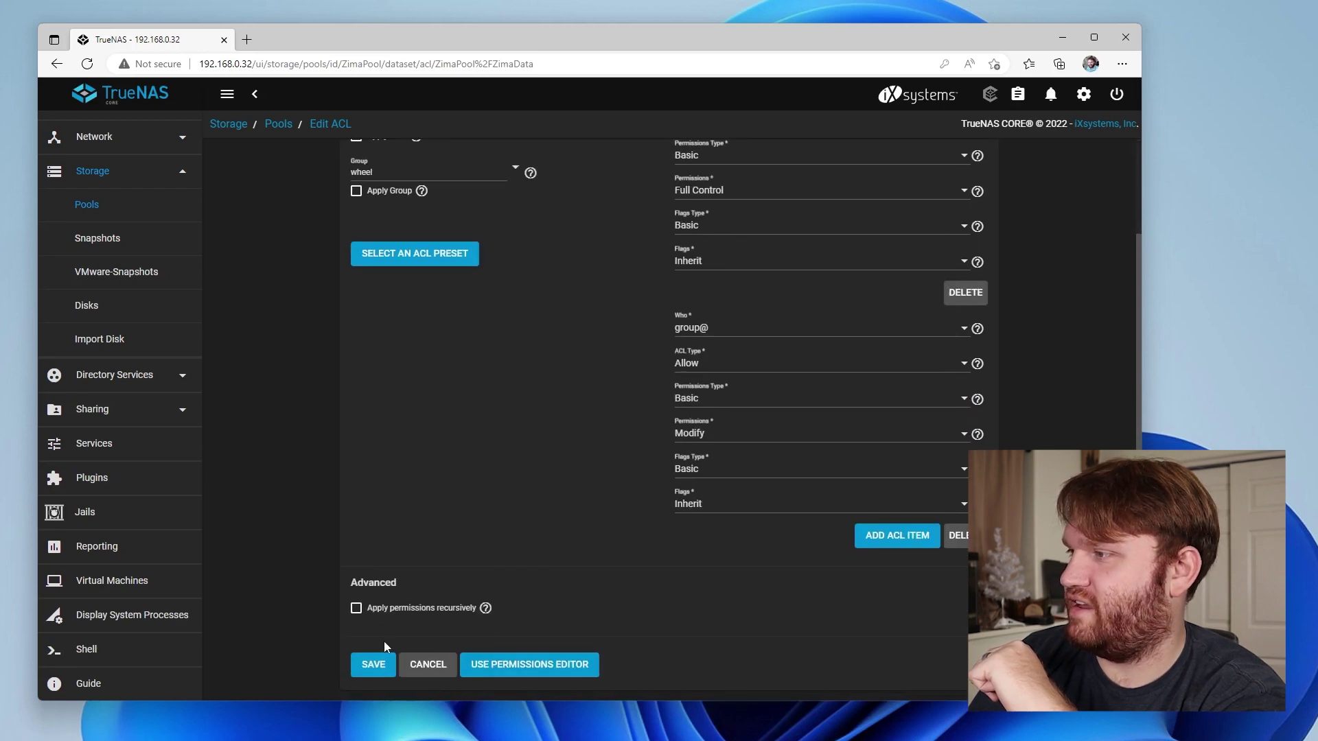
left_click(368, 672)
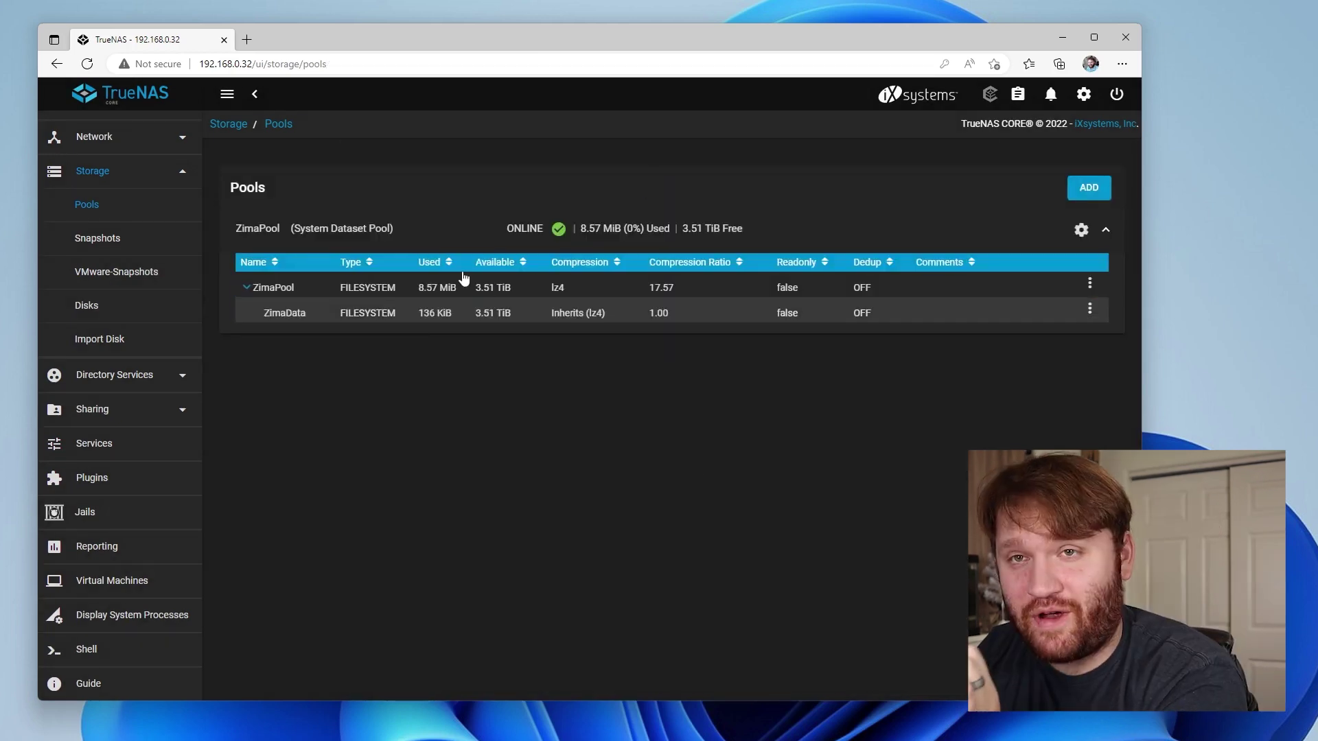
key("super+e")
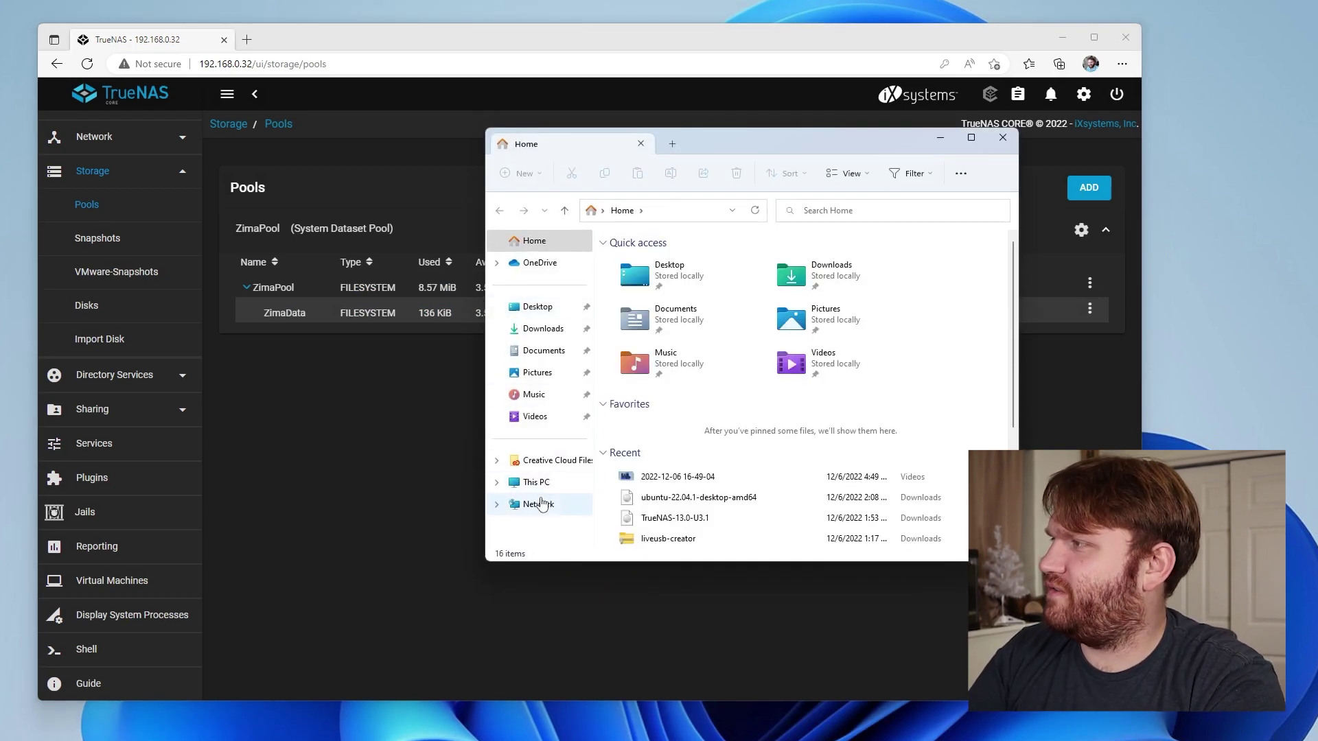
Try opening TRUENAS under Network, dismiss the access error, and switch to This PC
left_click(538, 504)
double_click(839, 273)
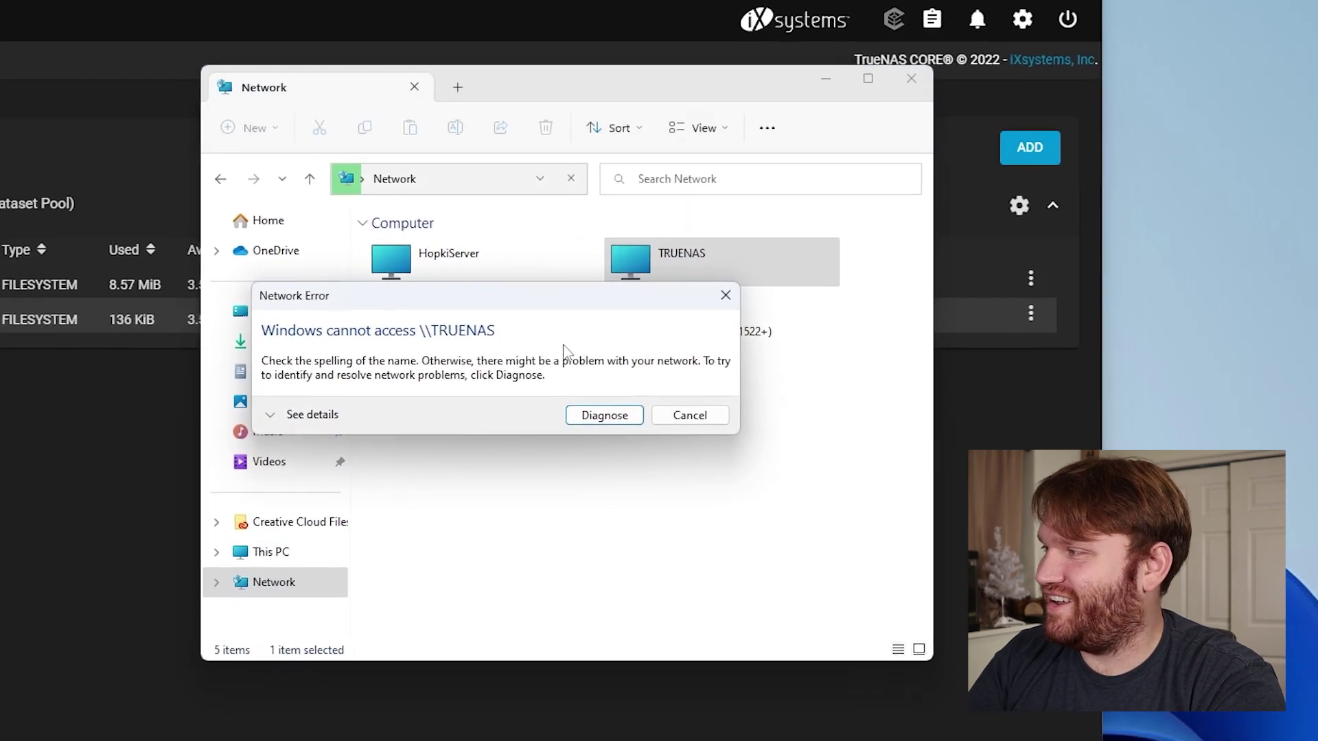
left_click(682, 418)
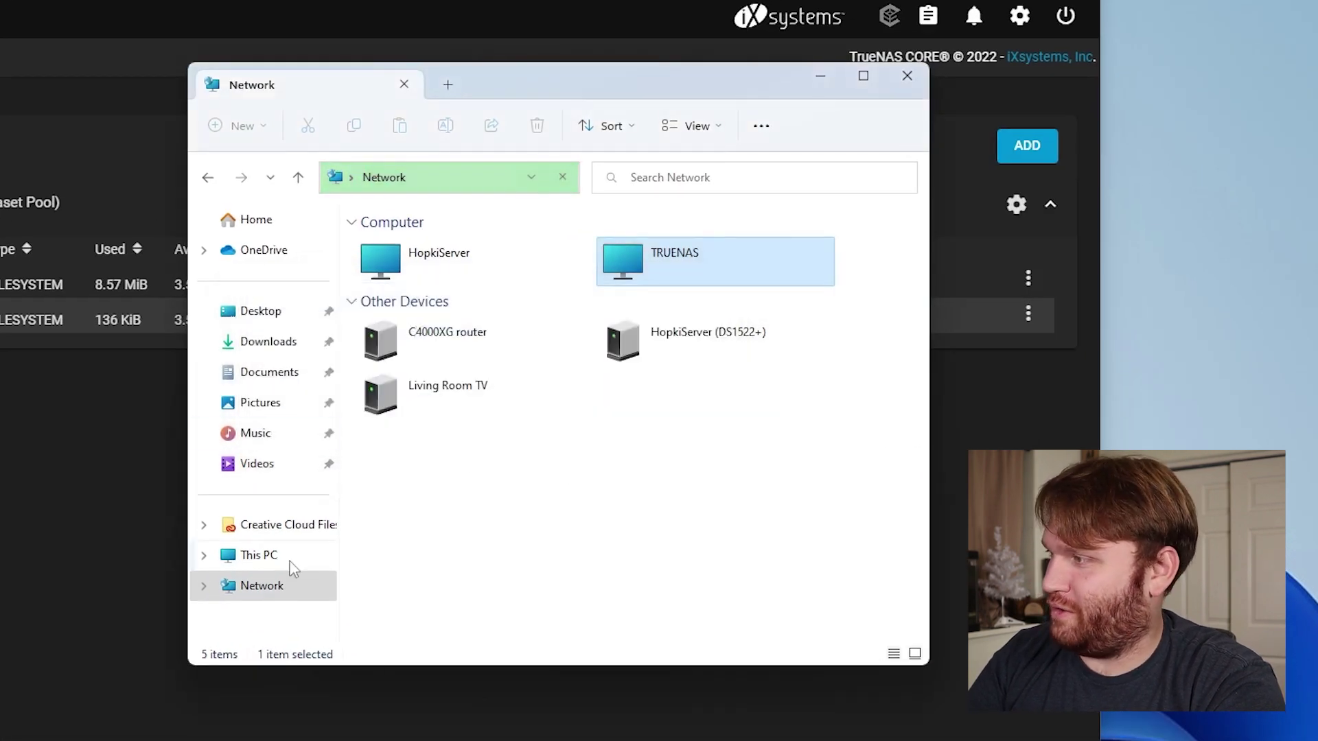
left_click(266, 555)
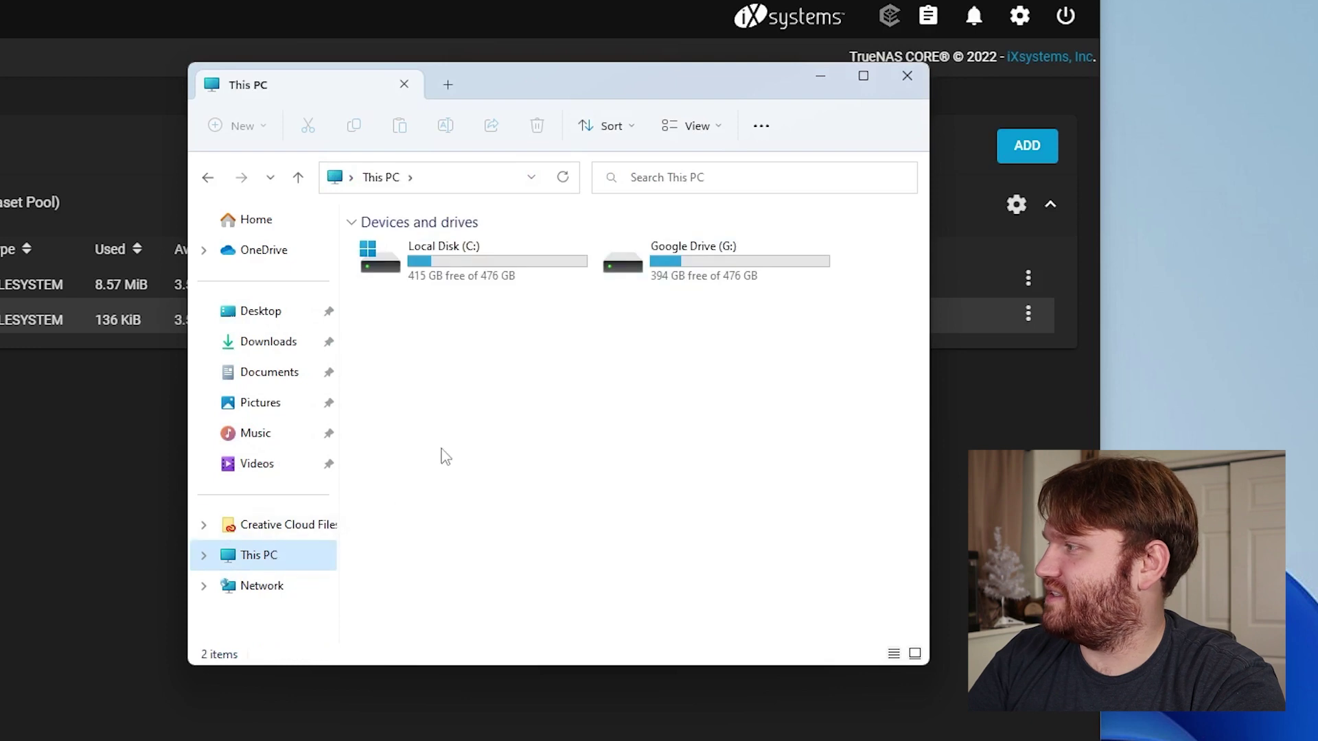
Start a custom network location for \\192.168.0.32\ZimaData and sign in to the share
right_click(637, 516)
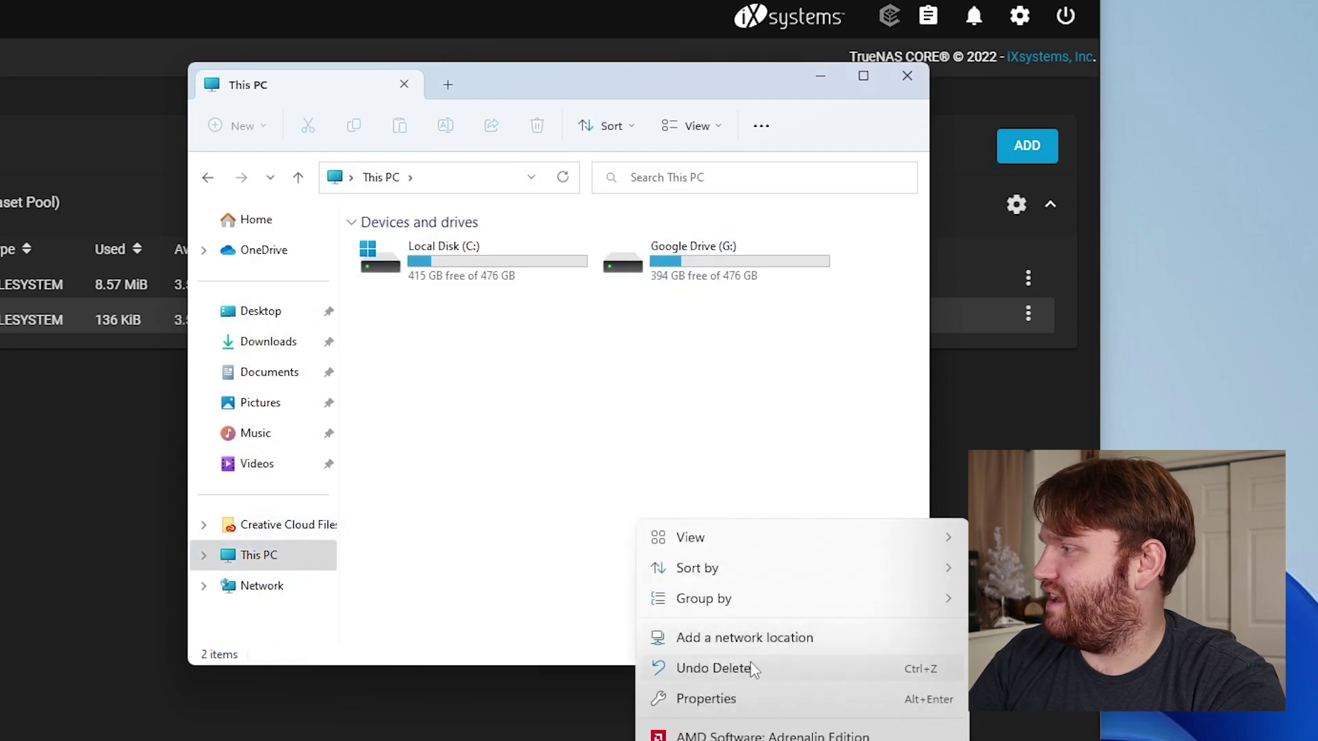
left_click(760, 643)
left_click(644, 611)
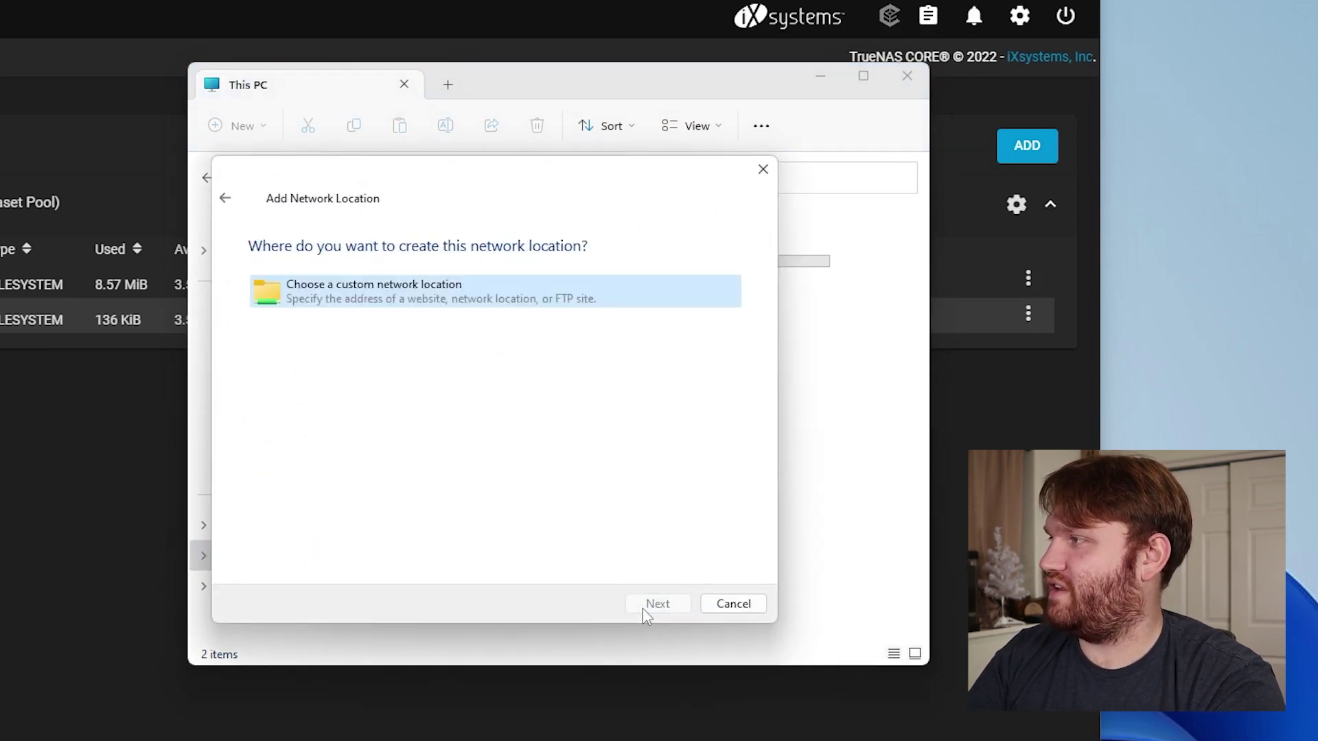
left_click(669, 603)
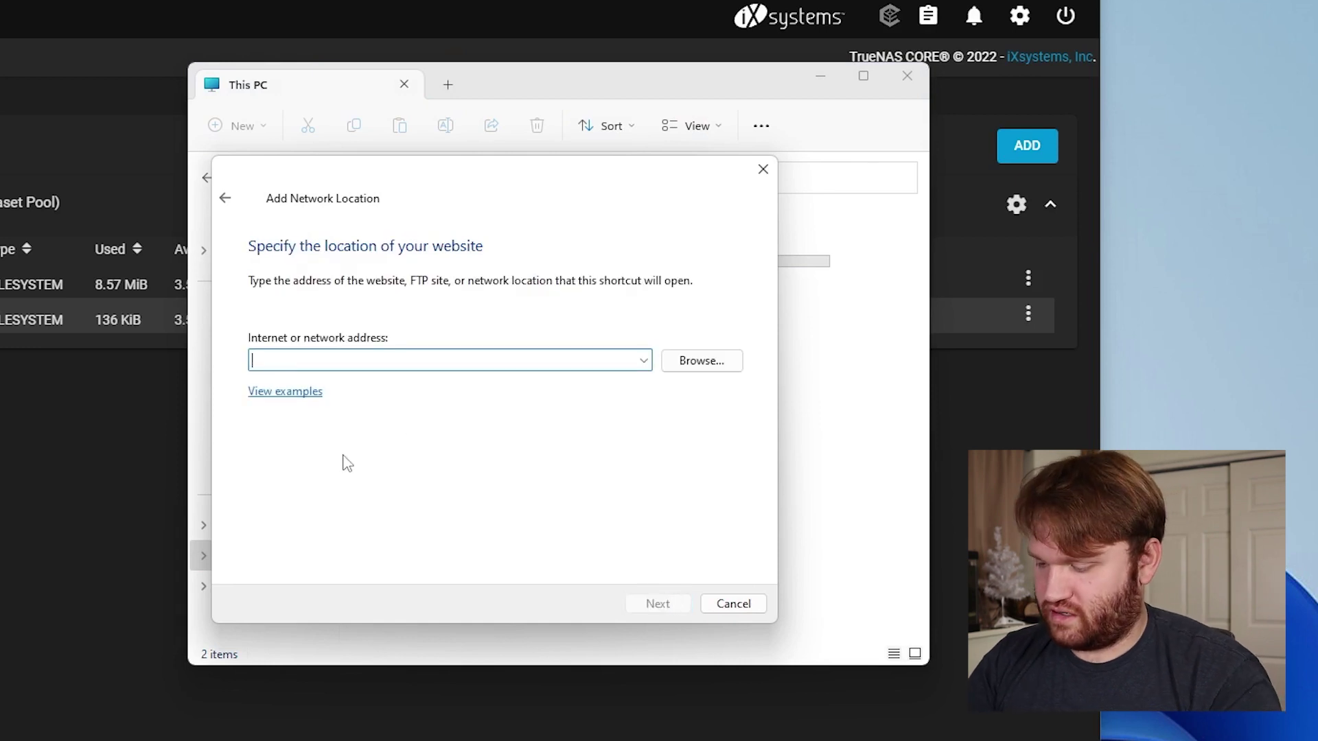
type("\\\\")
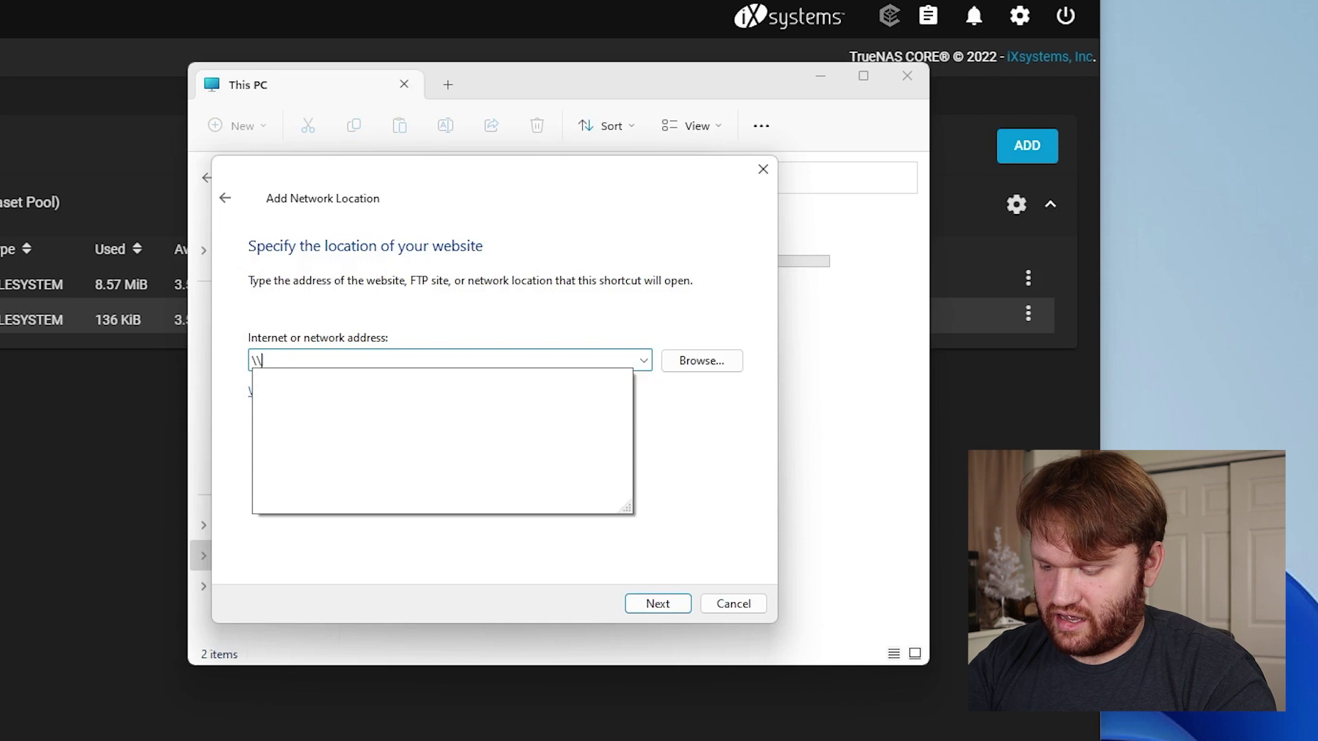
type("192.1")
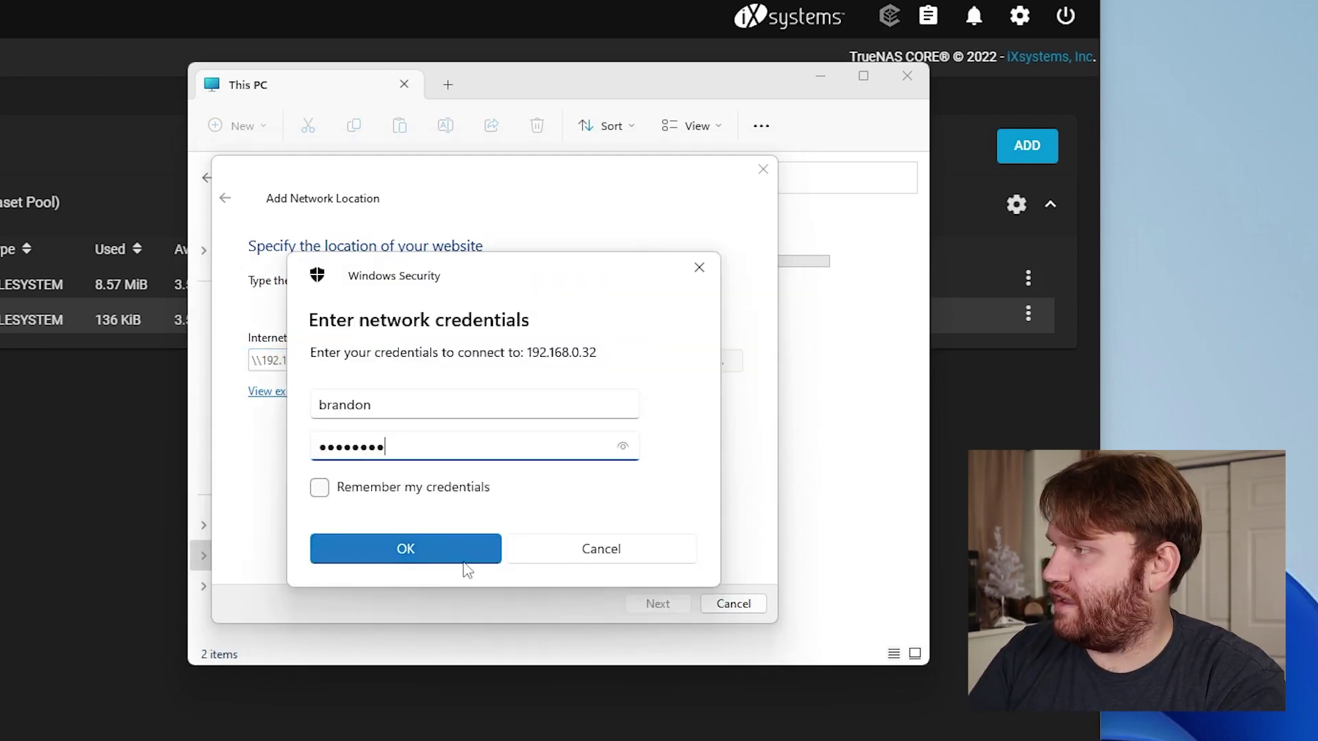
left_click(460, 557)
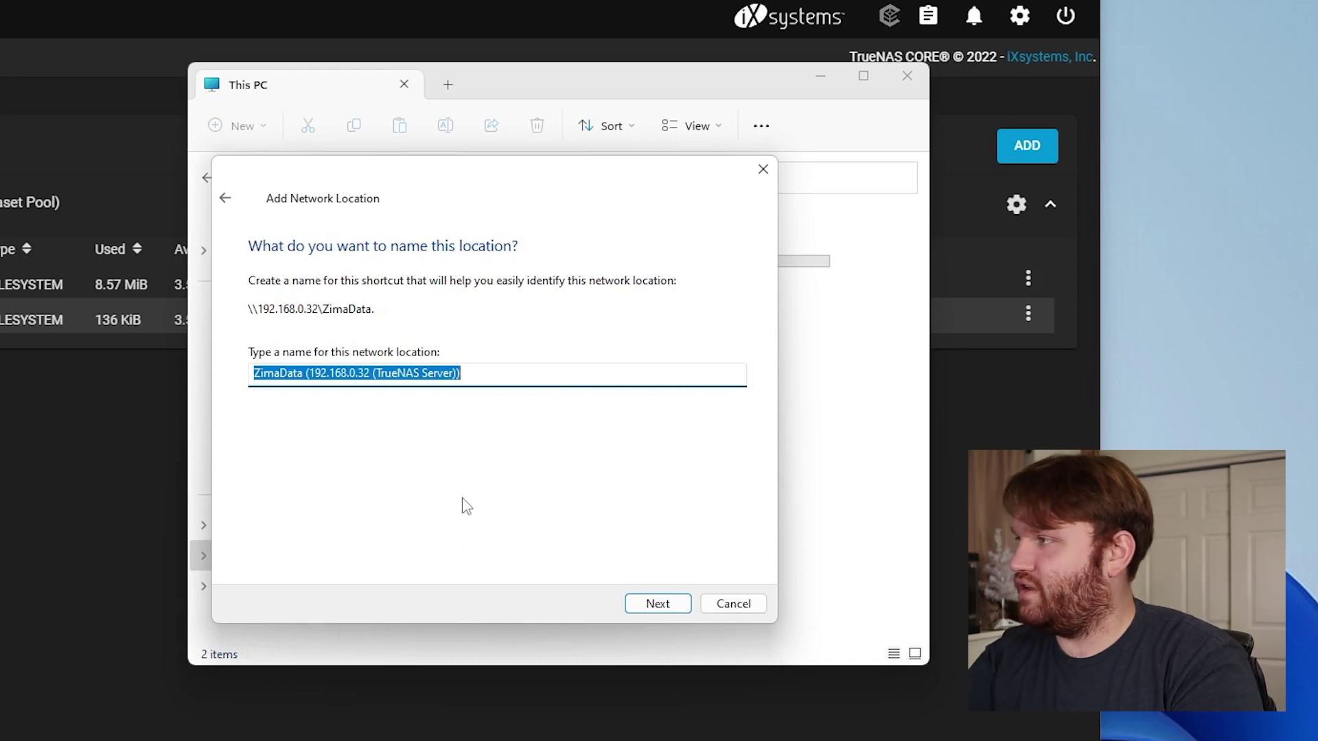
Name the location ZimaData (TrueNAS Server), finish the wizard and open it
left_click(343, 371)
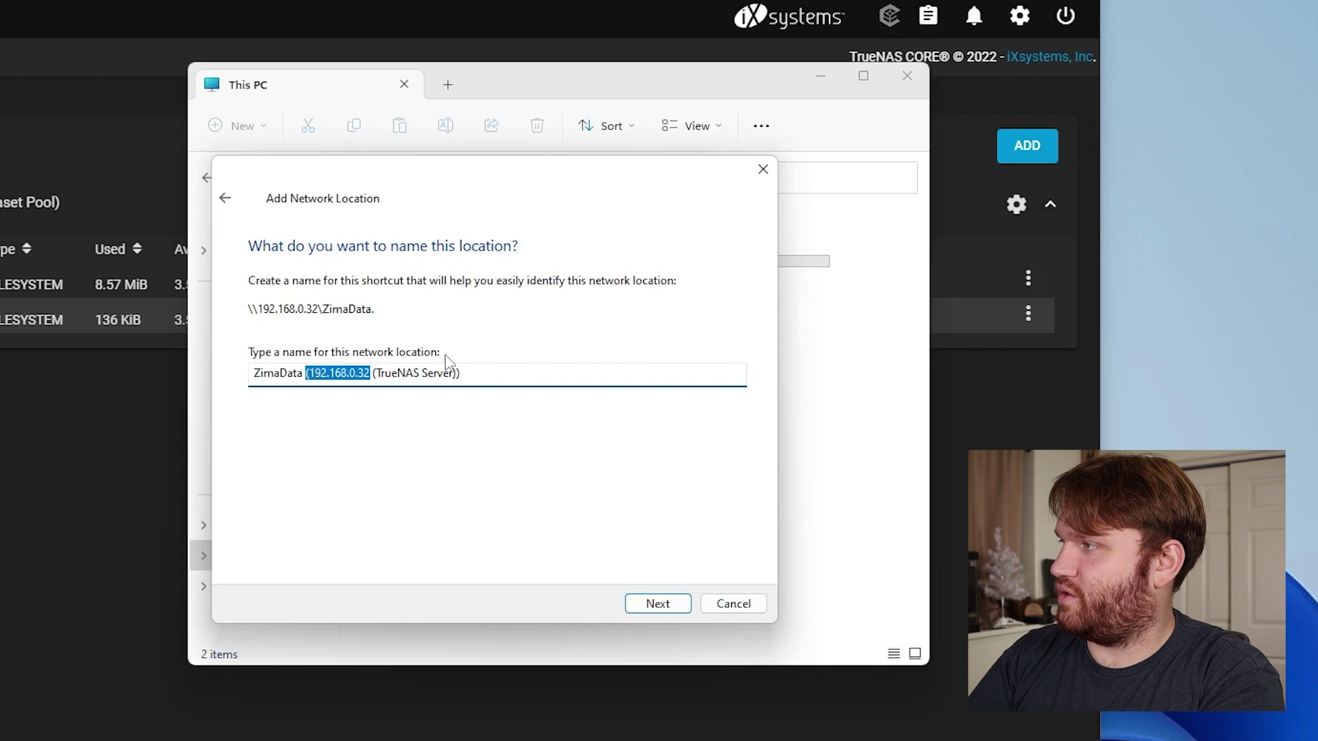
key("BackSpace")
left_click(658, 603)
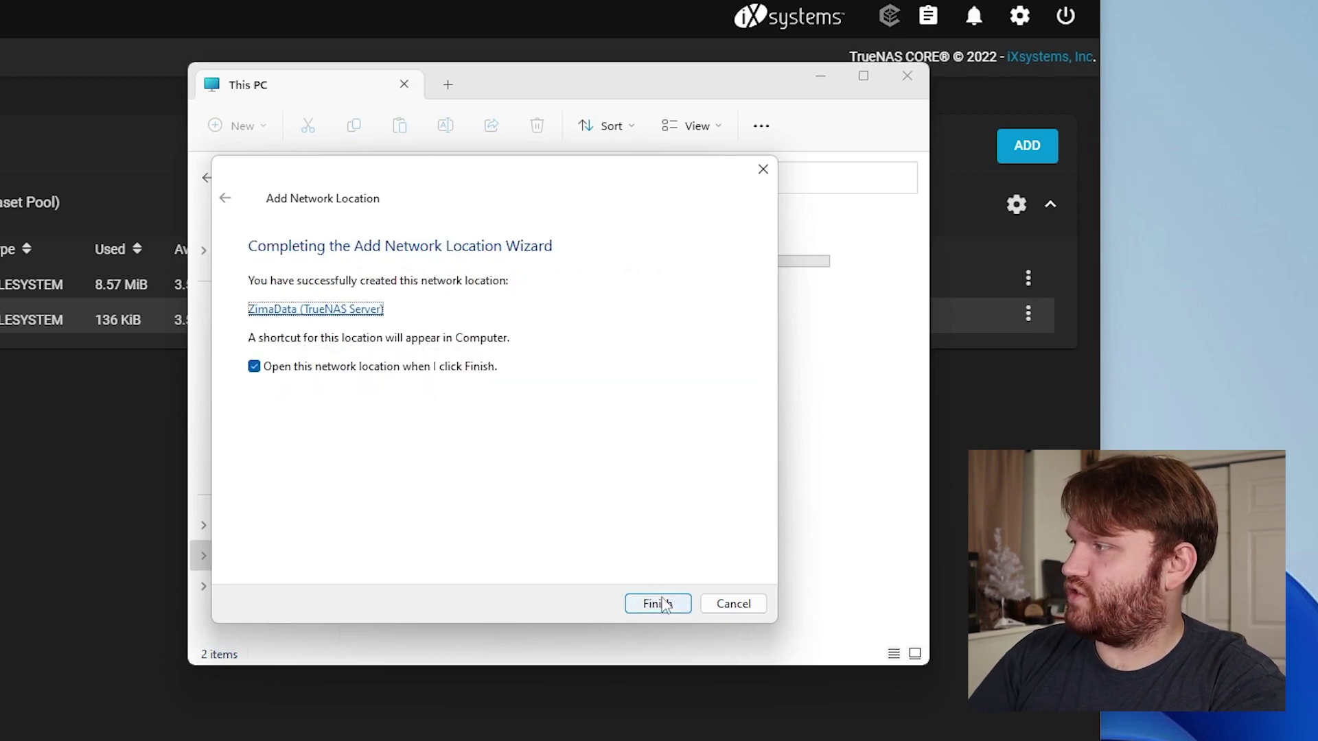
left_click(657, 603)
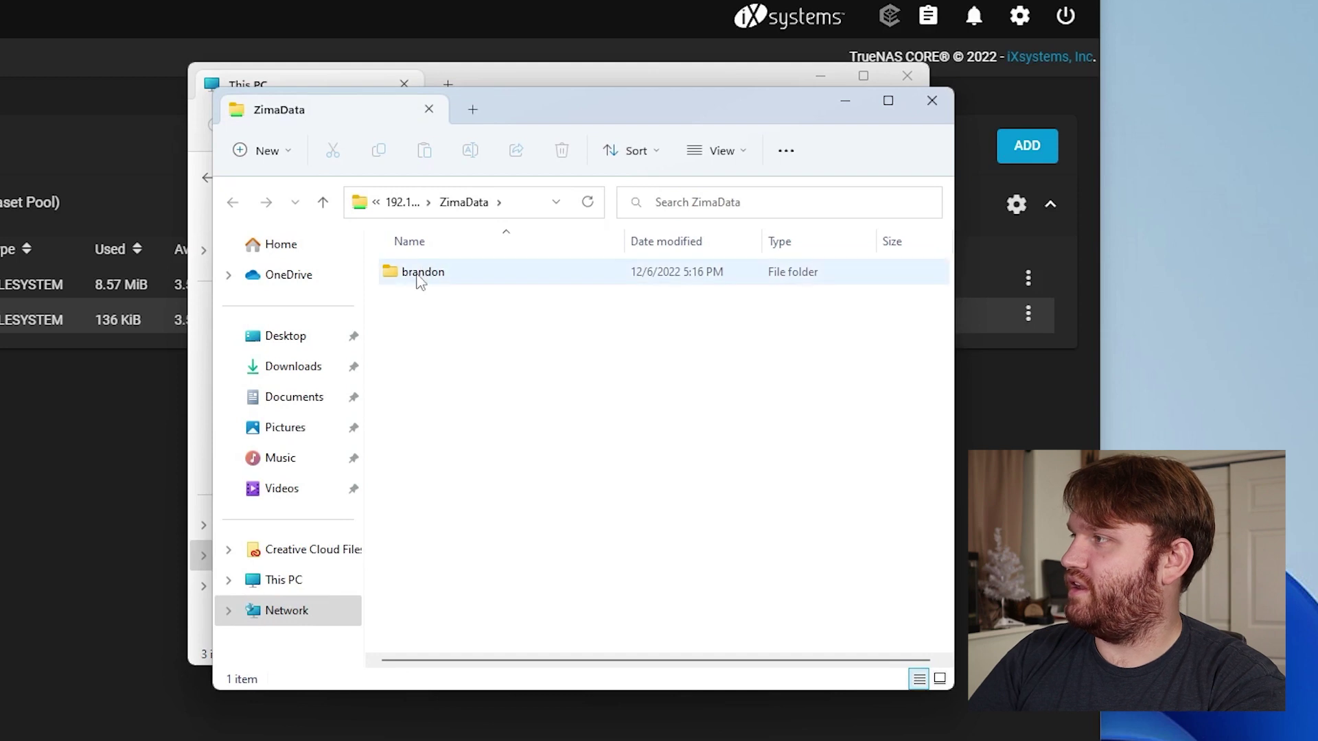
Open the share's brandon folder and the Downloads folder in side-by-side windows
double_click(419, 275)
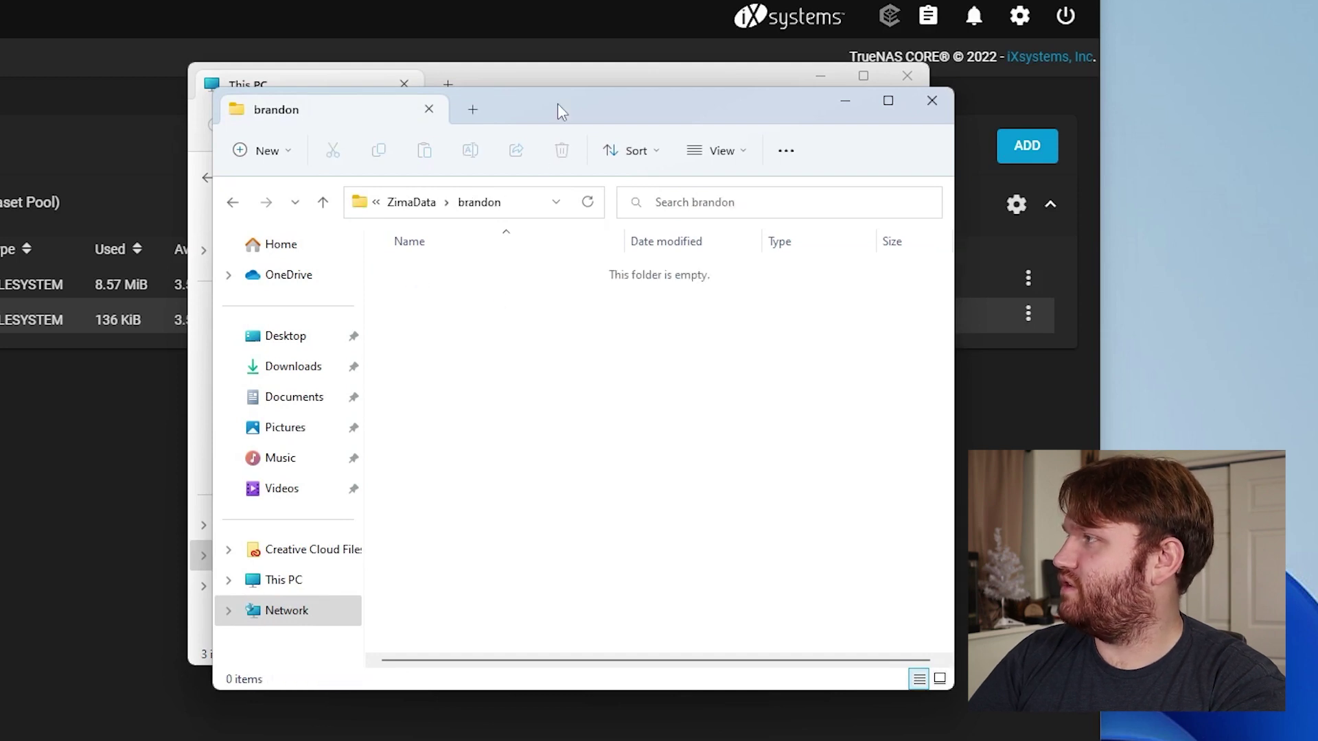
left_click_drag(557, 103, 842, 207)
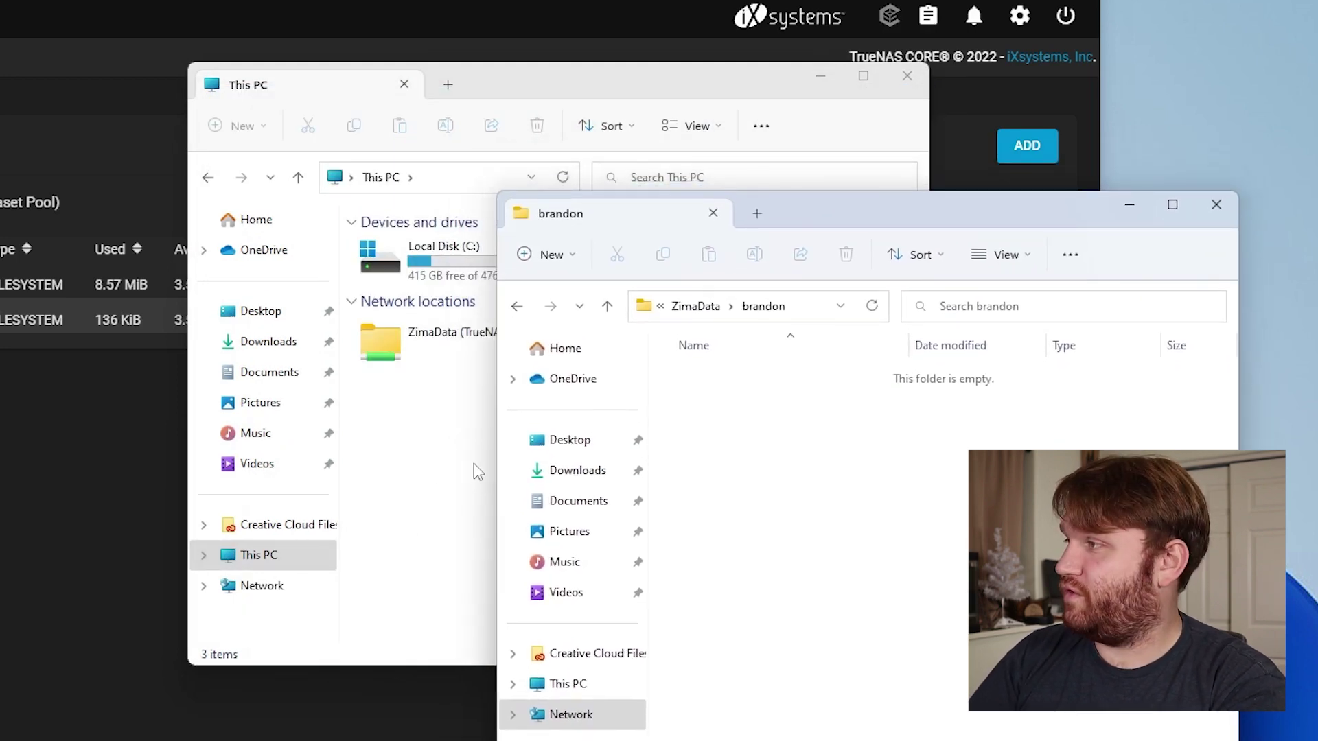
left_click(278, 343)
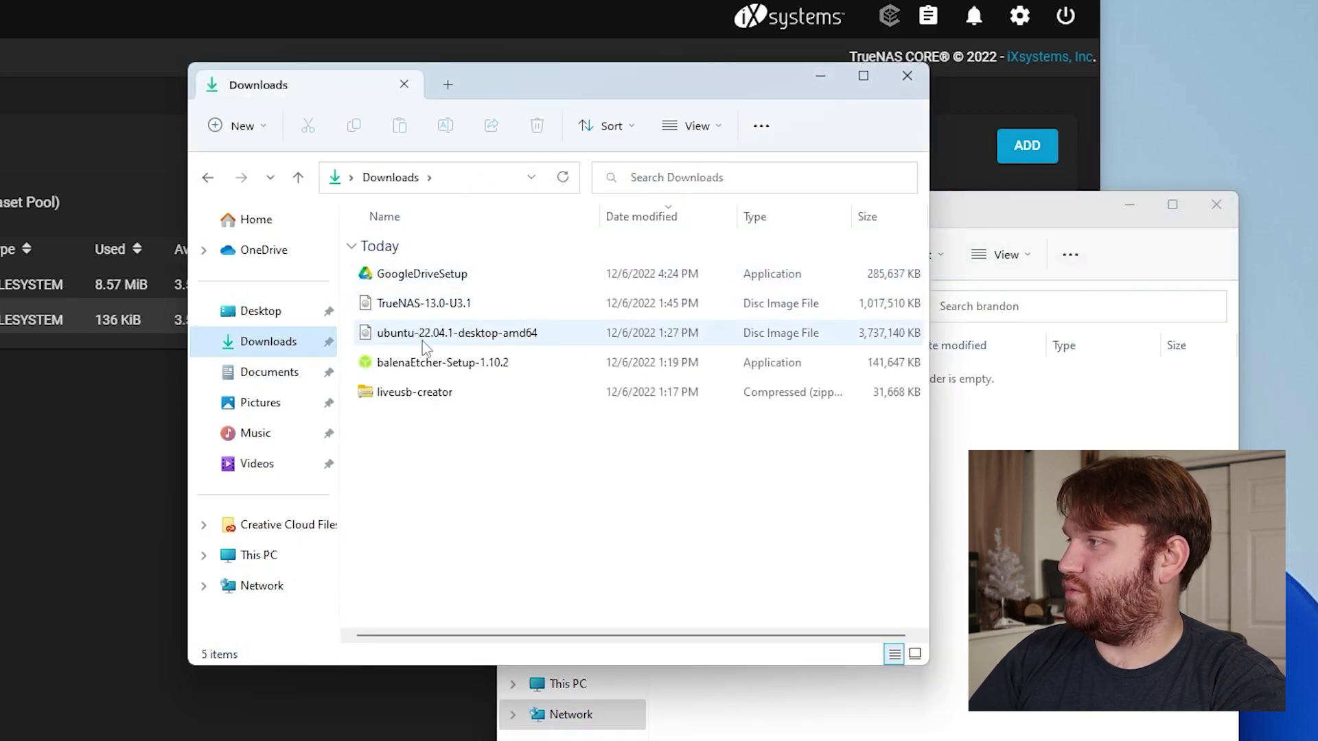
left_click_drag(671, 101, 409, 34)
Drag the TrueNAS-13.0-U3.1 and ubuntu ISOs into brandon, cancel, then drop the lubuntu ISO there
left_click(168, 236)
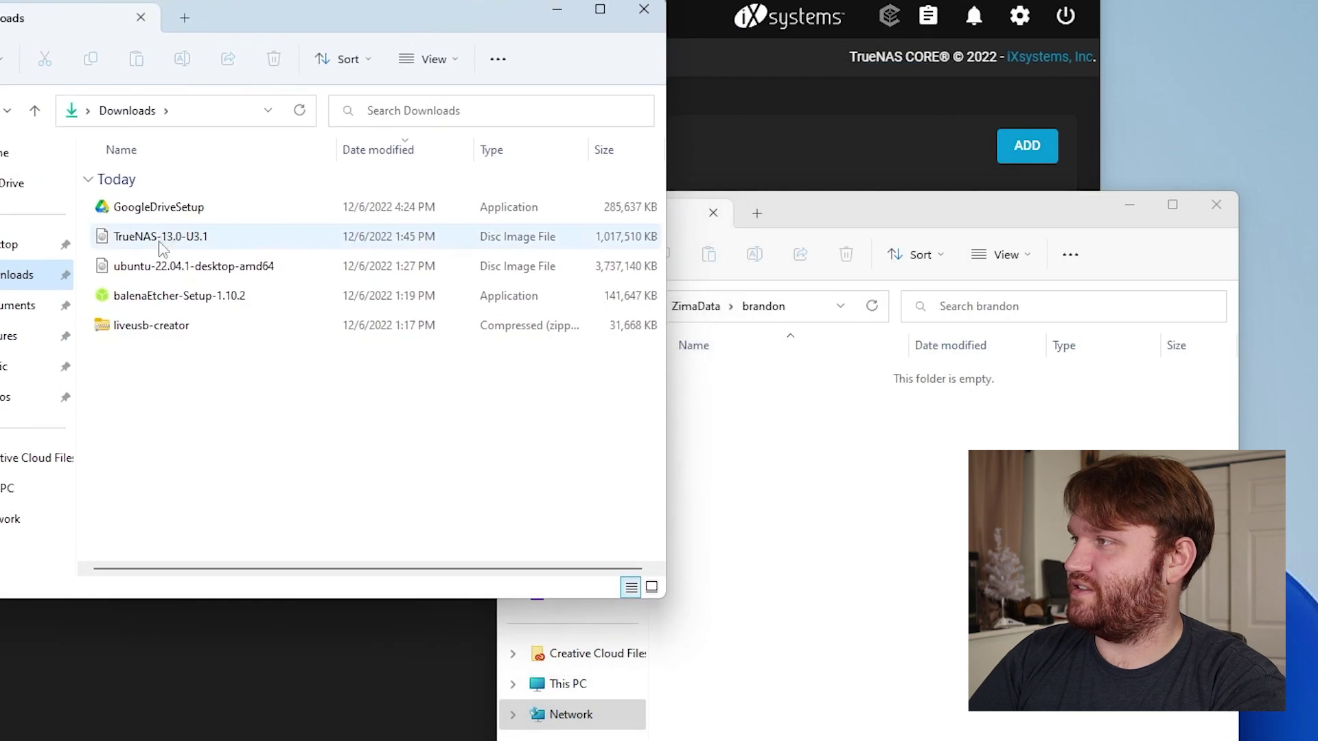
left_click(186, 274, "ctrl")
left_click_drag(158, 240, 862, 505)
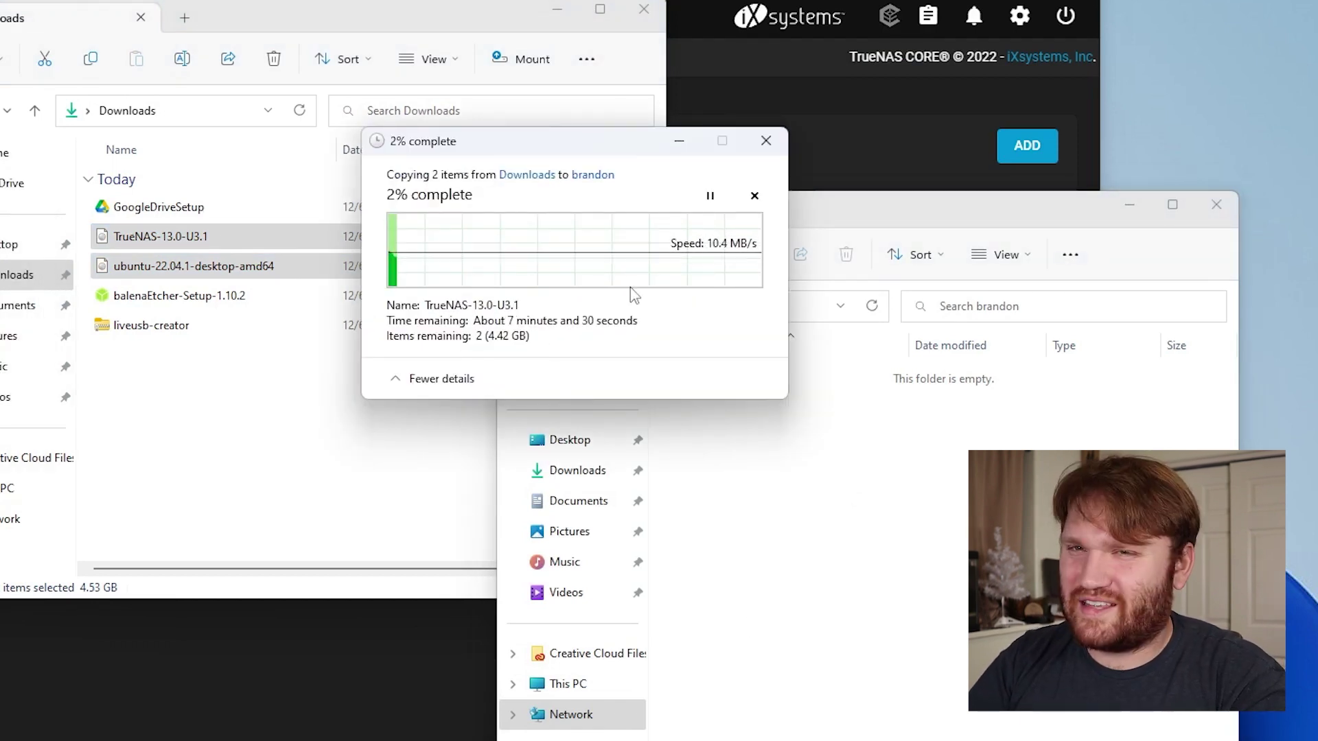
left_click(754, 196)
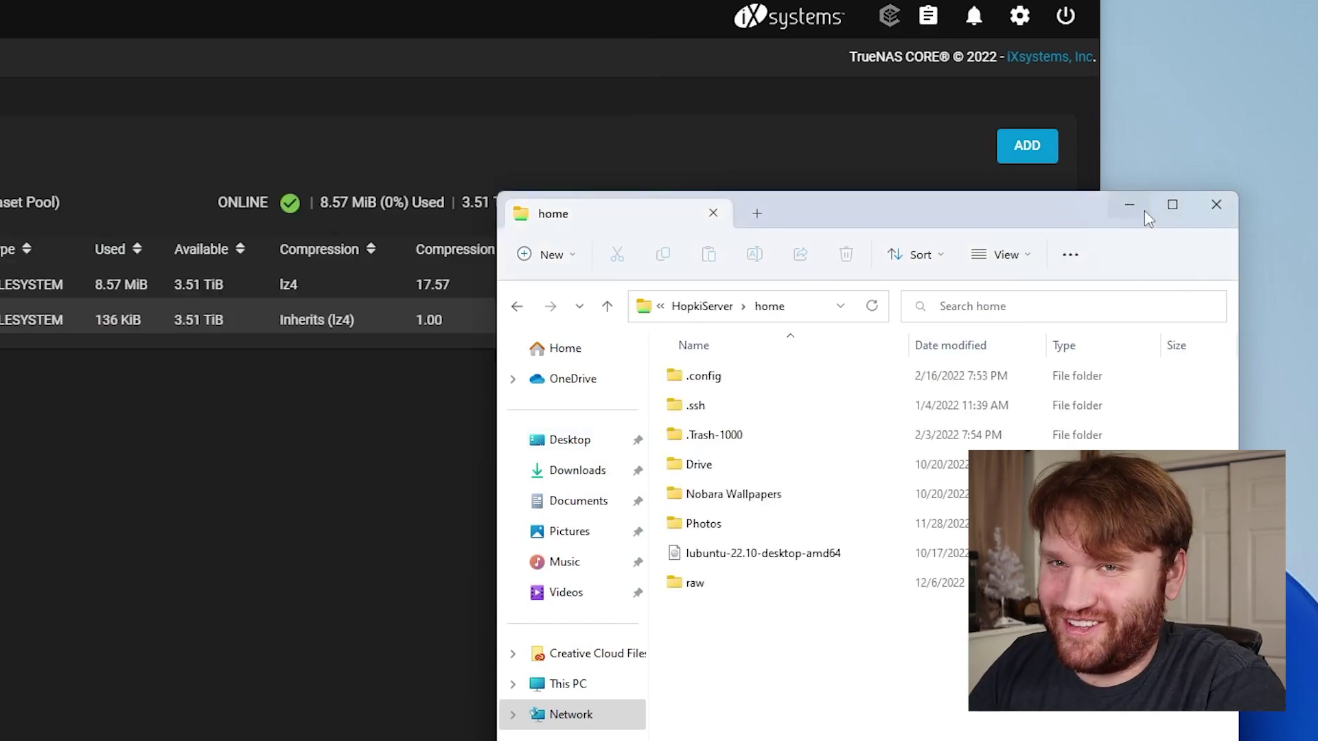
left_click(1216, 204)
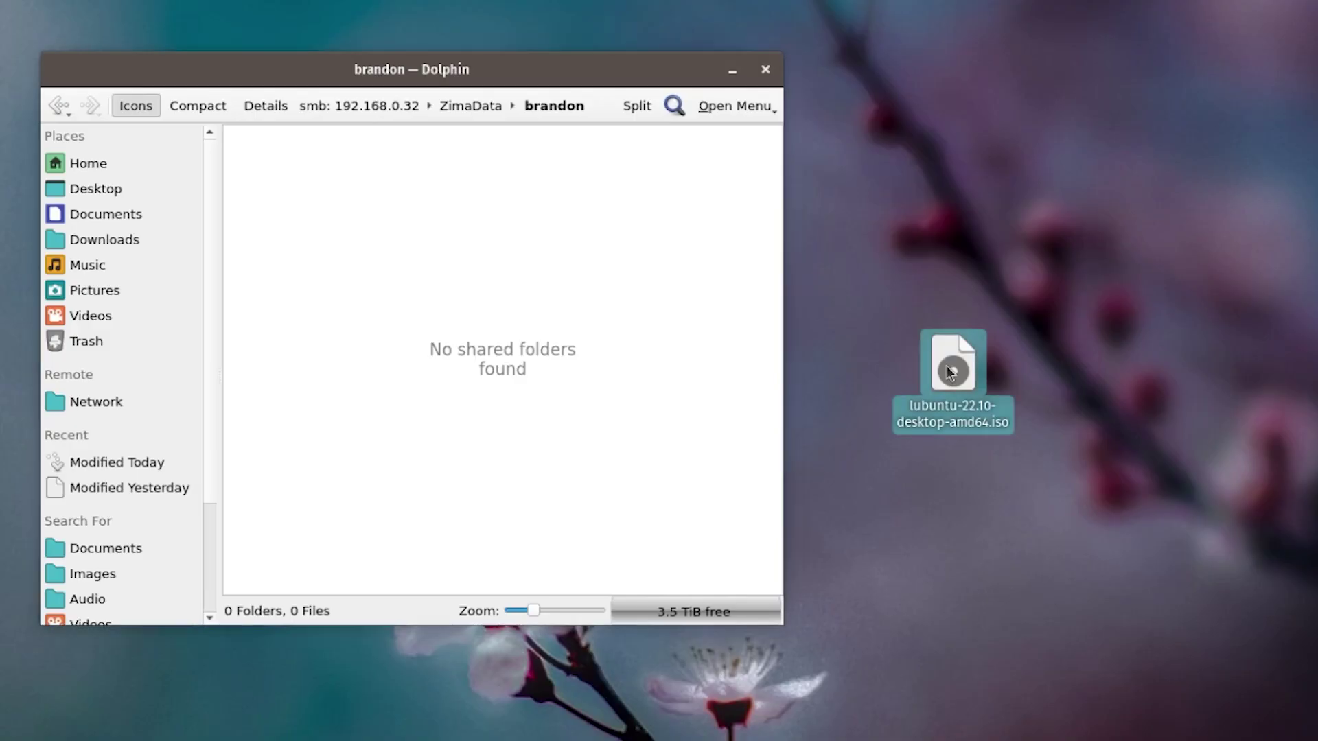
left_click_drag(951, 373, 514, 304)
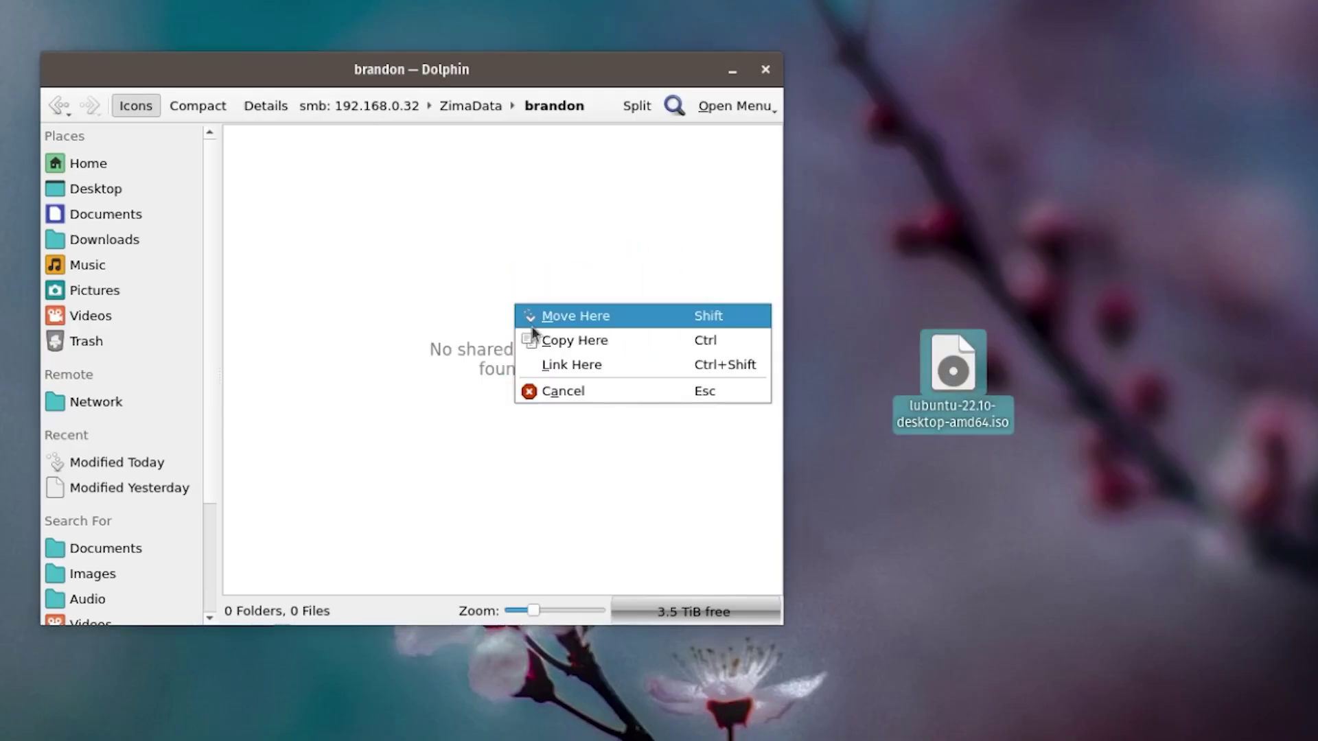
Copy lubuntu-22.10-desktop-amd64.iso into brandon, then paste it from the share onto the Desktop
left_click(576, 347)
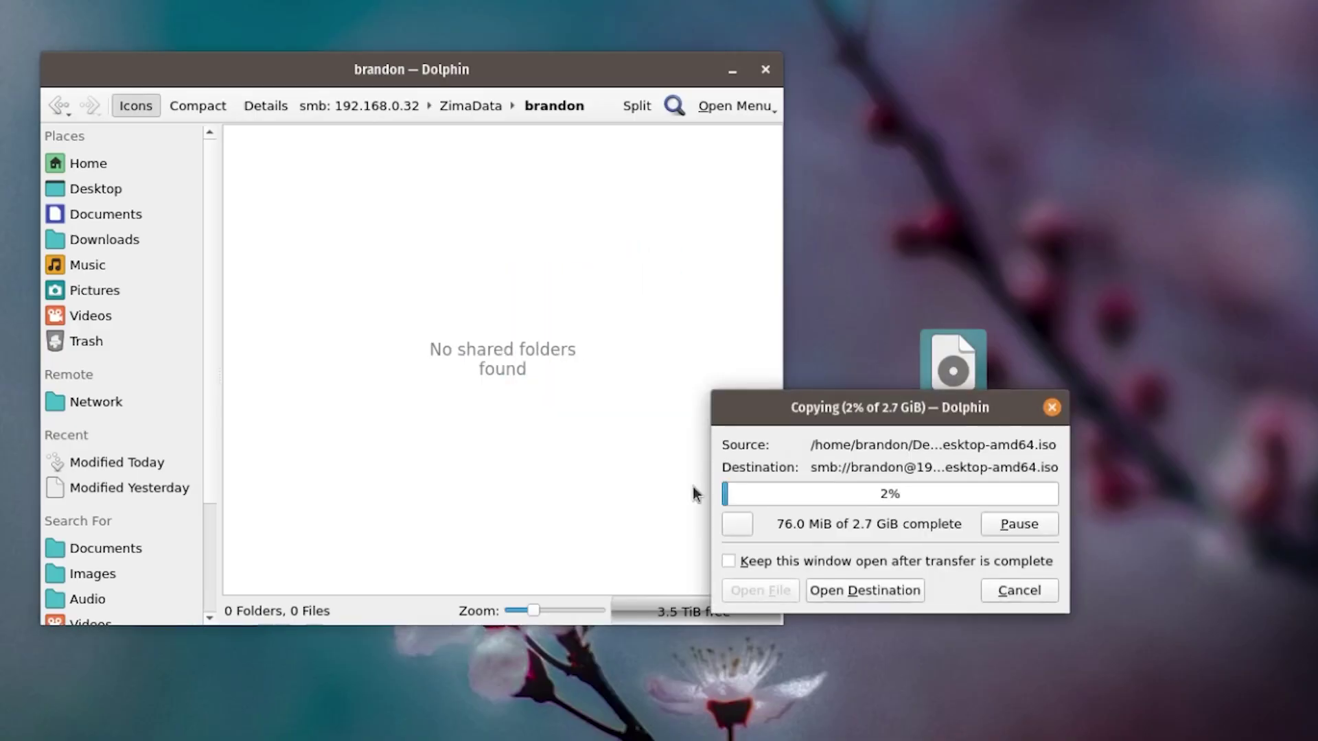
left_click(738, 526)
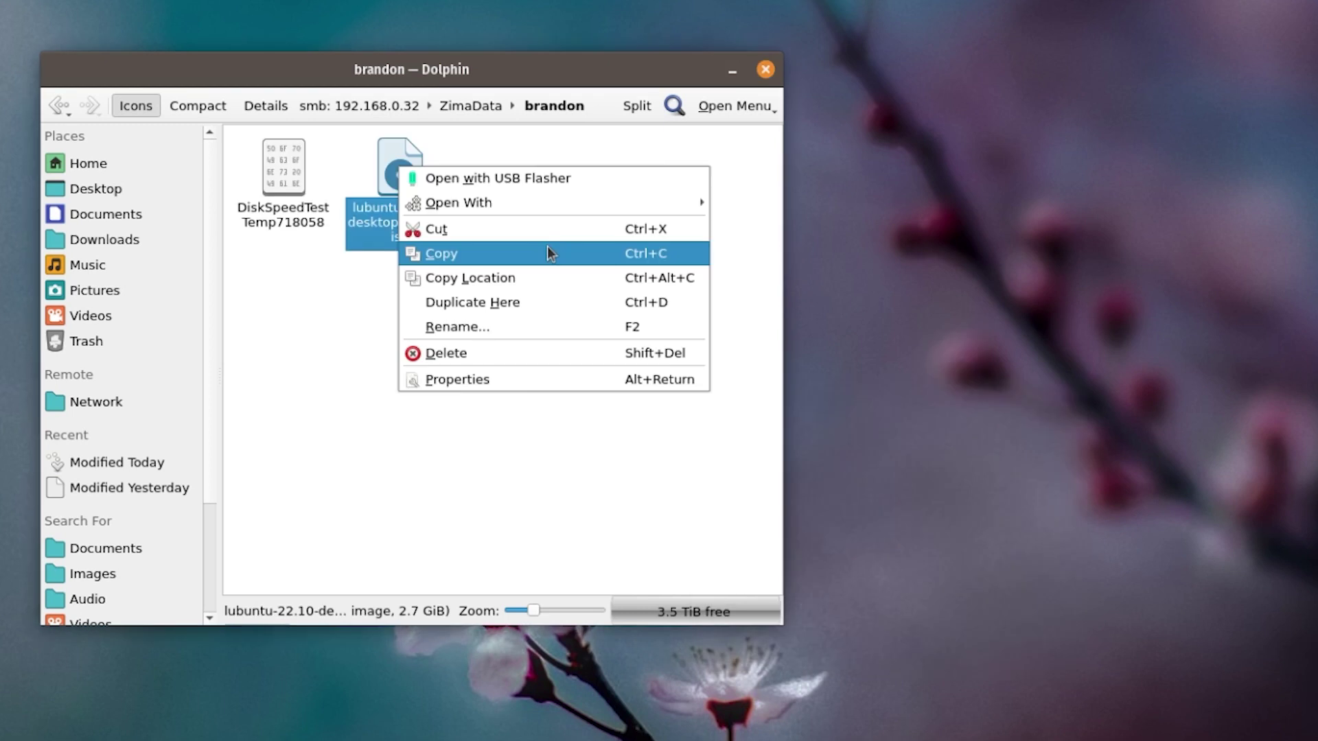
left_click(547, 252)
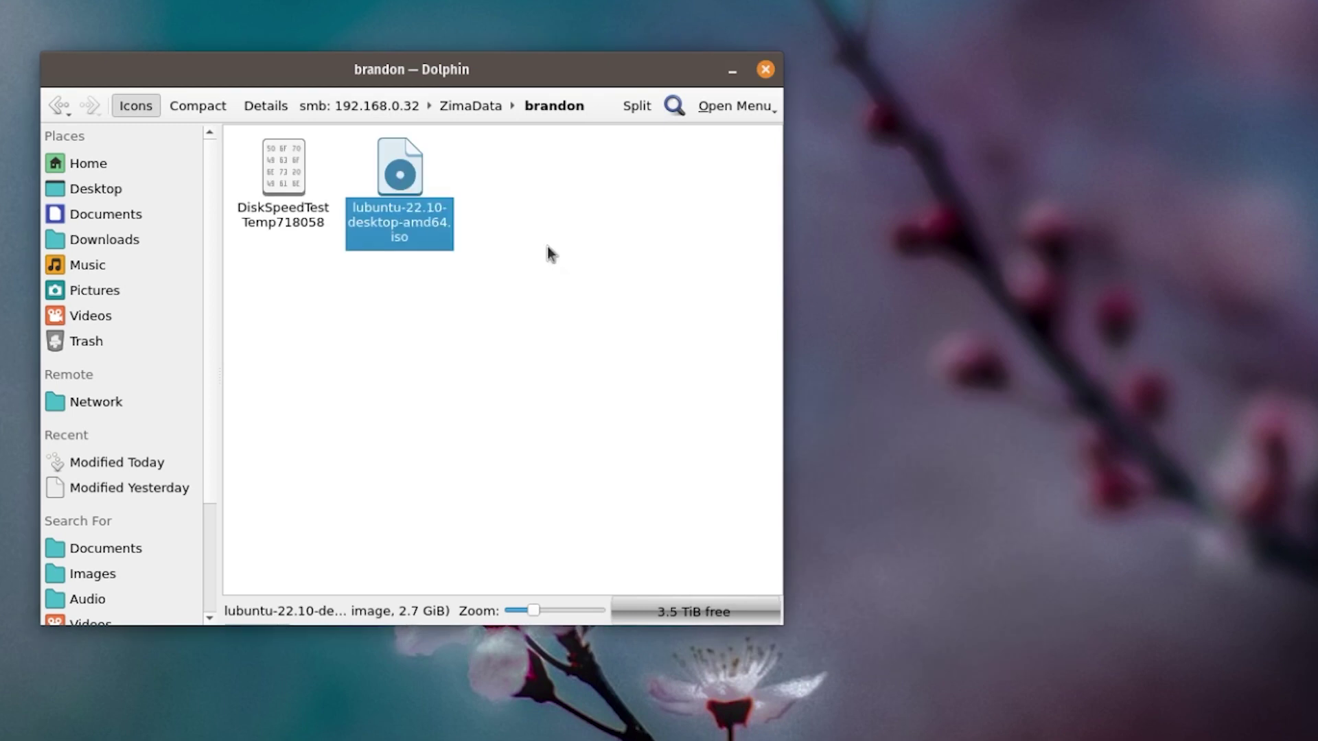
left_click(95, 189)
right_click(489, 503)
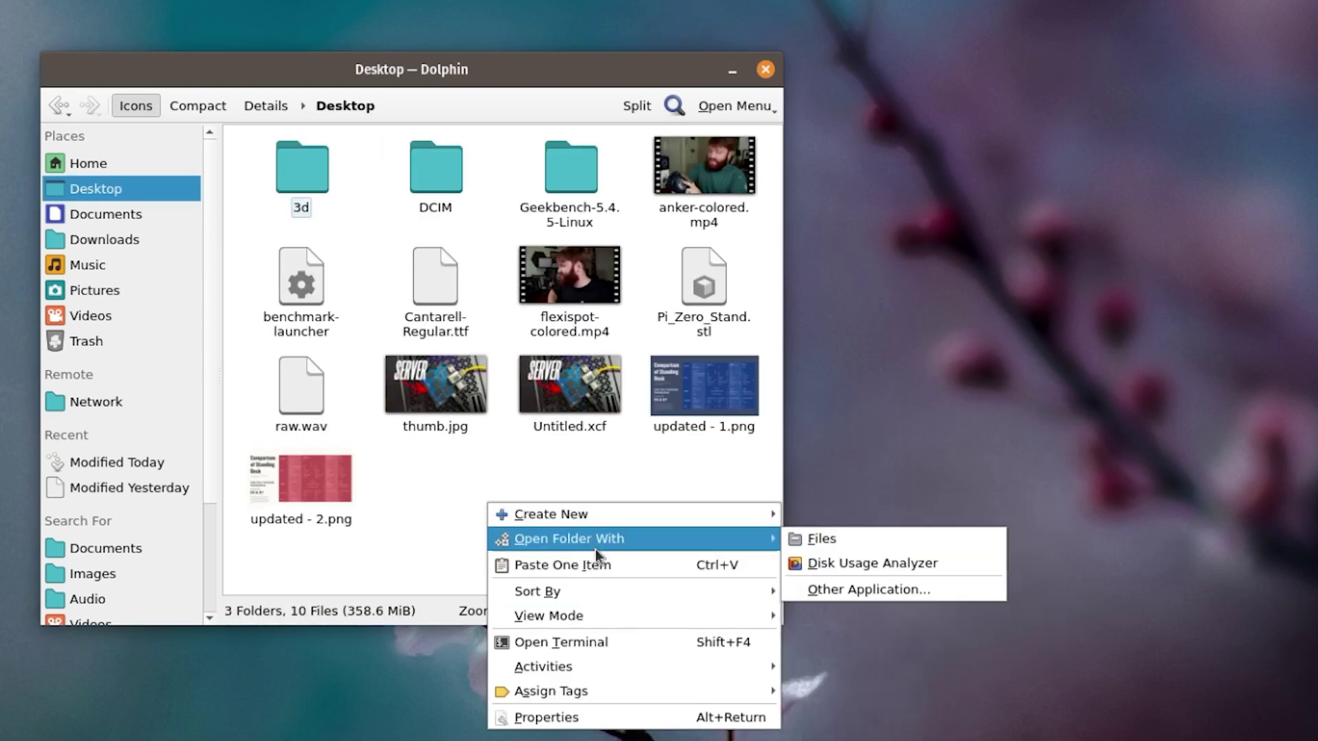
left_click(601, 566)
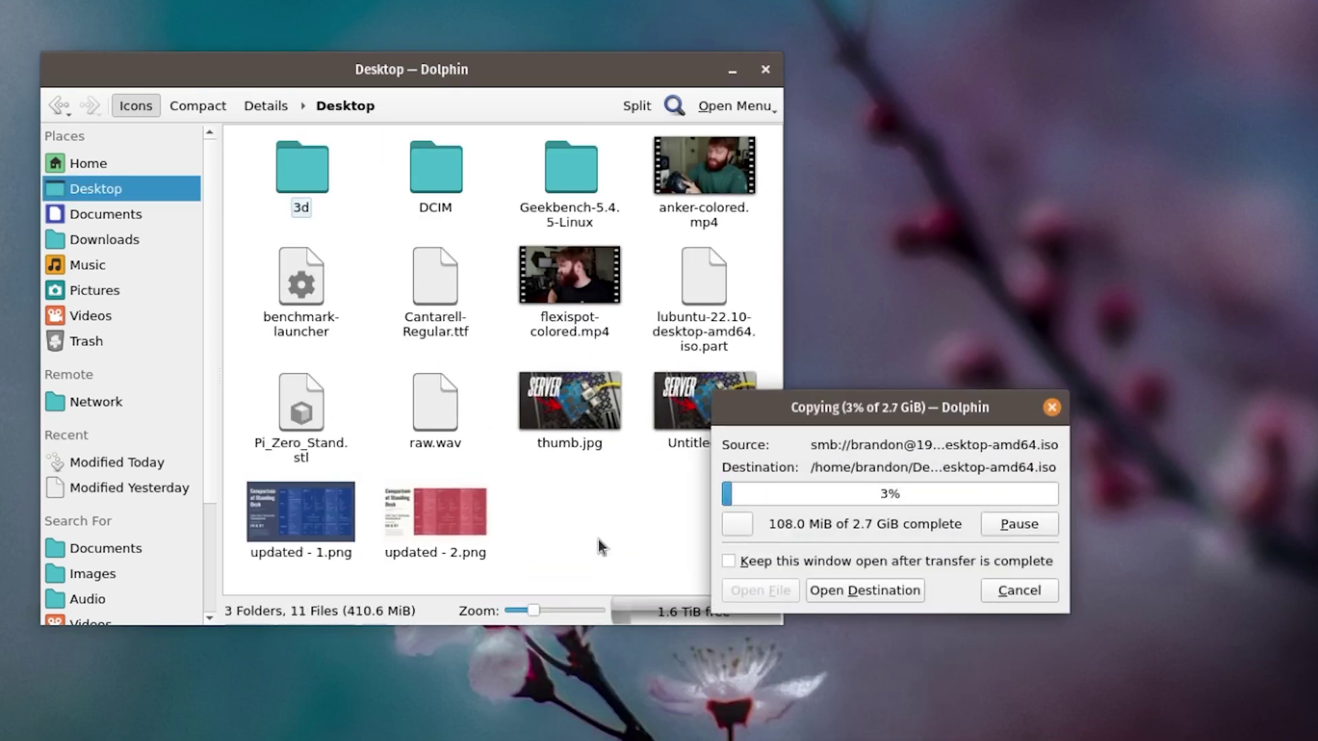
left_click(736, 525)
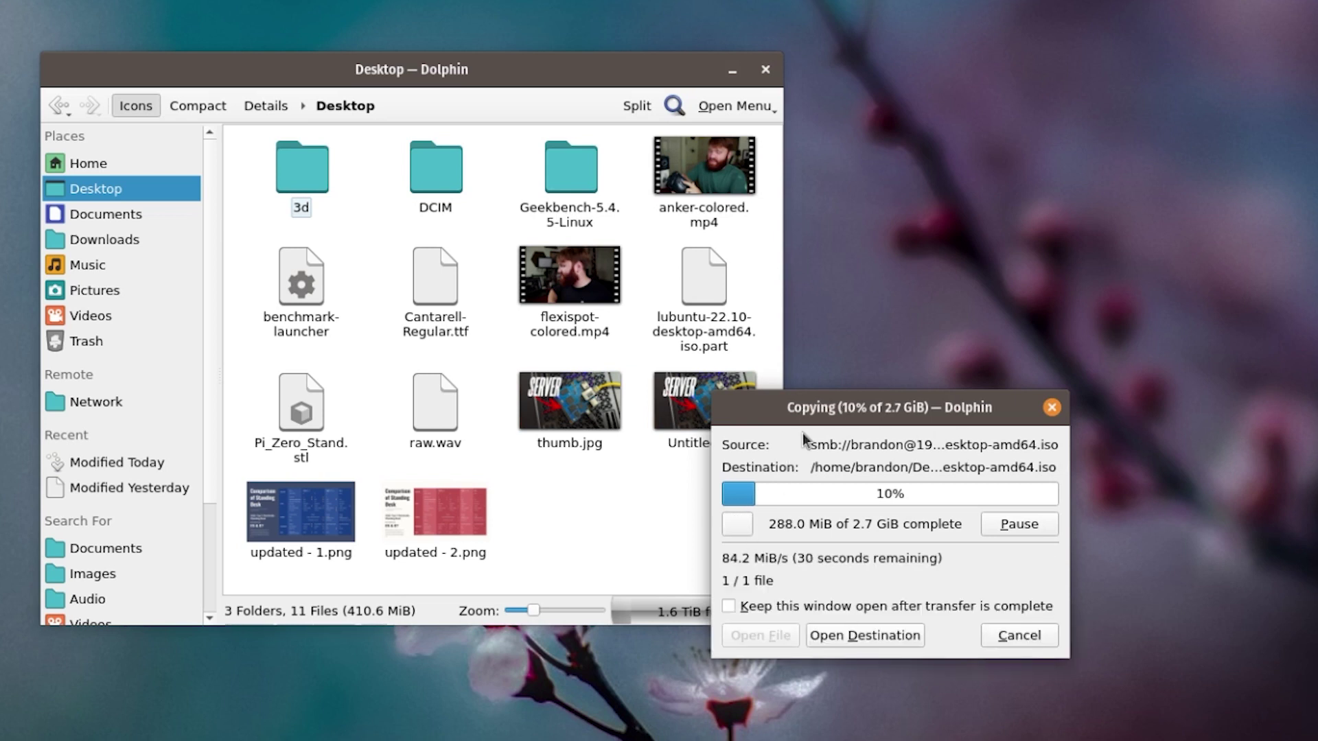
left_click_drag(812, 416, 796, 291)
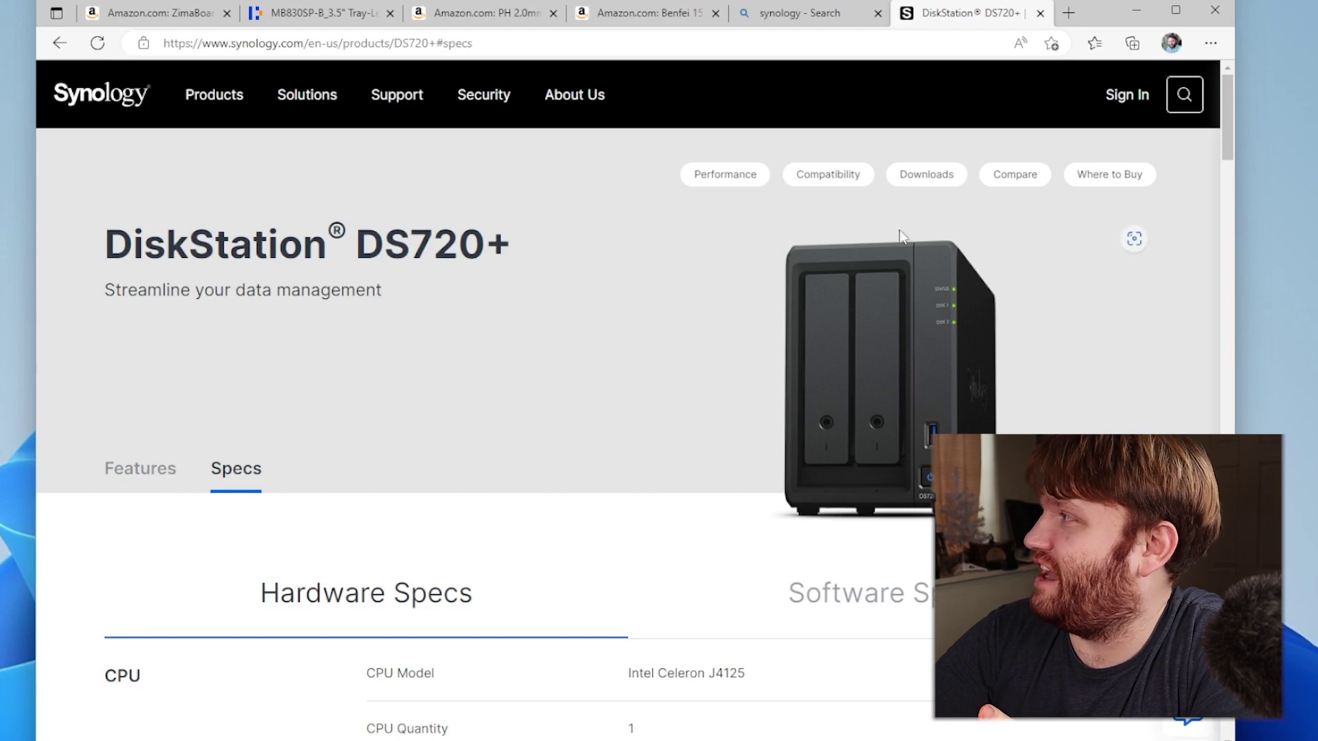
Open the DS720+ Where to Buy retailer list
left_click(1098, 178)
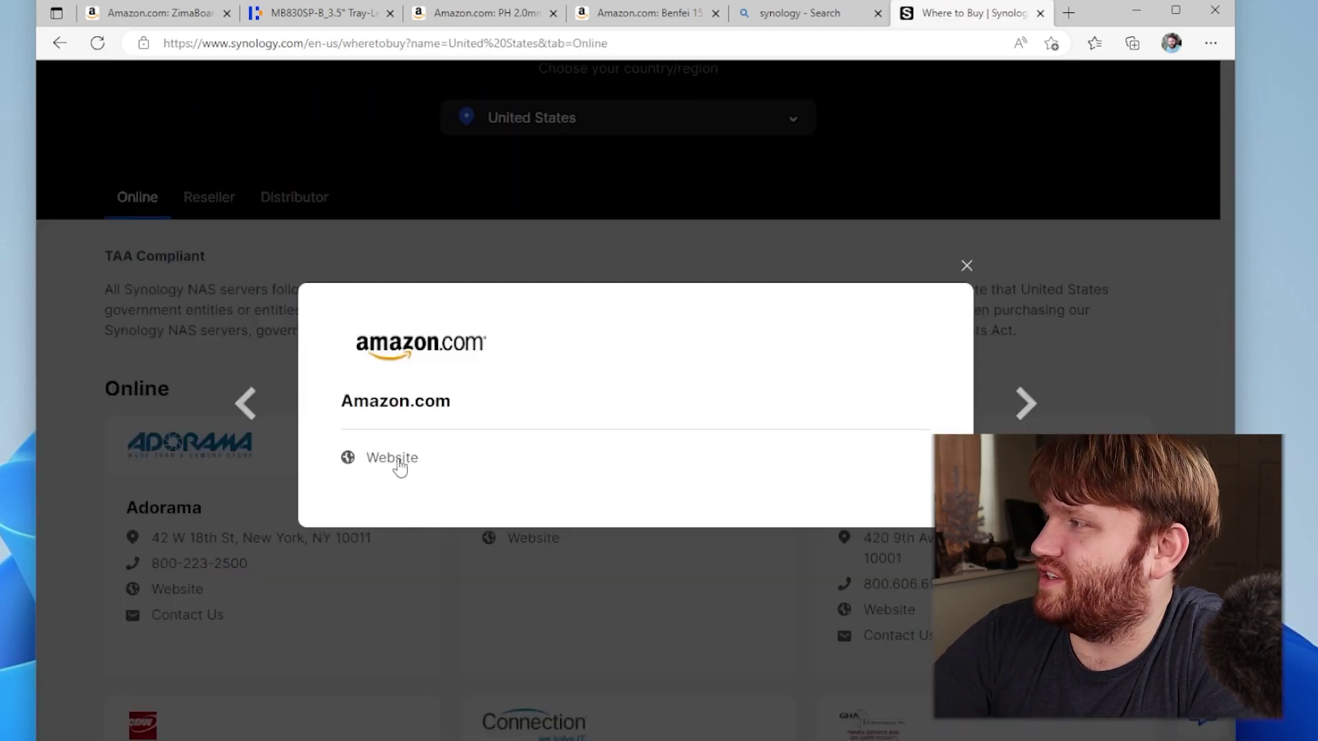